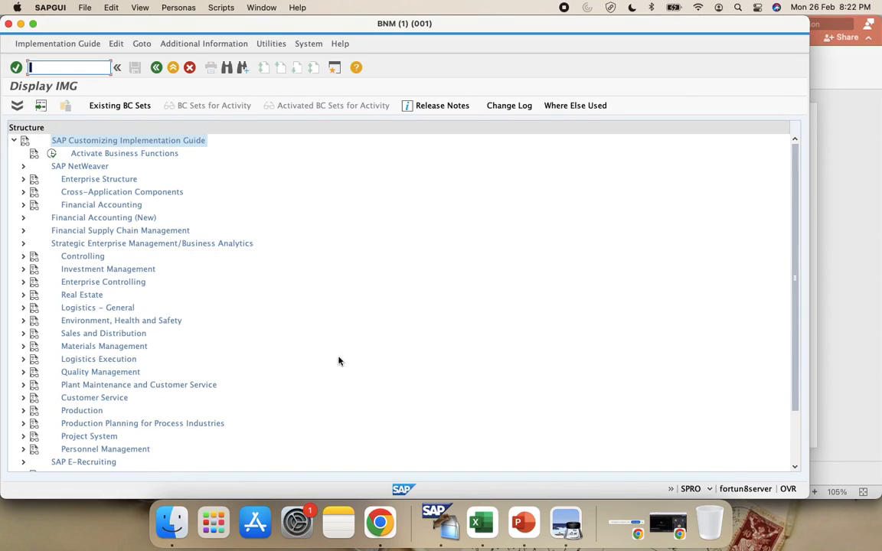
# Step: Leave the Display IMG screen and log off the SAP session
pyautogui.write('/n')
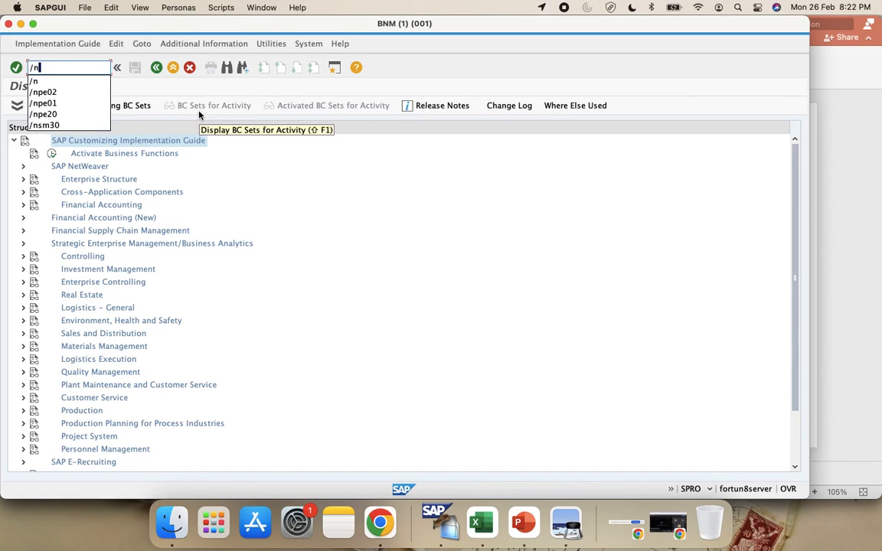
pyautogui.press('Return')
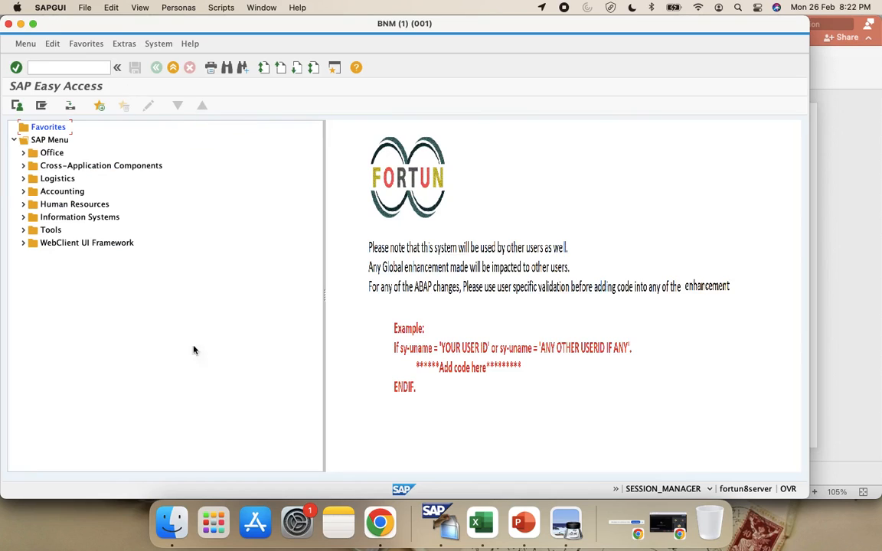
pyautogui.click(9, 24)
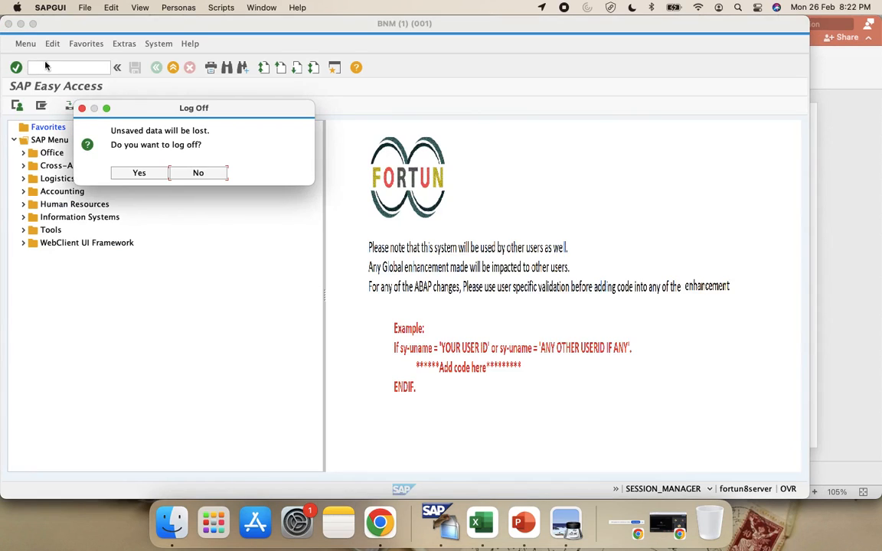
pyautogui.click(139, 173)
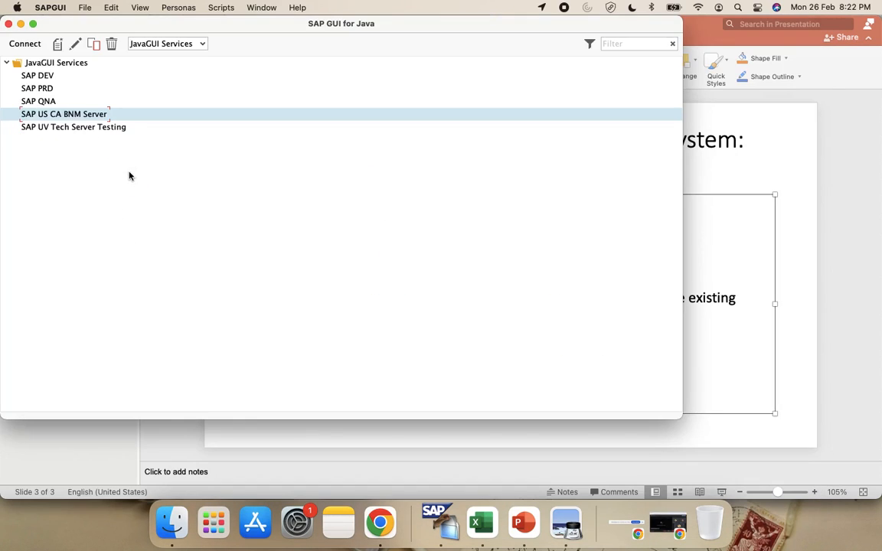
# Step: Open the SAP US CA BNM Server connection and log on to client 001 with the user name and account password
pyautogui.doubleClick(86, 114)
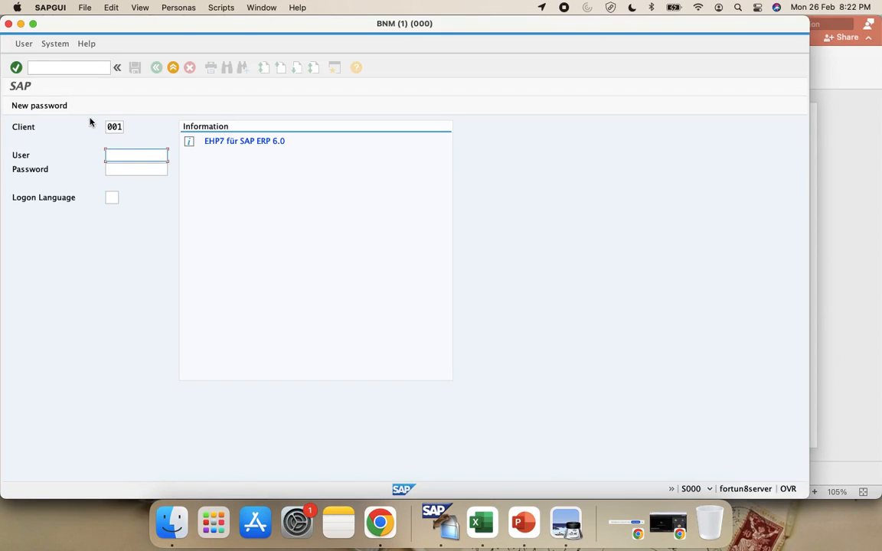
pyautogui.press('Down')
pyautogui.press('Down')
pyautogui.press('Down')
pyautogui.press('Down')
pyautogui.press('Return')
pyautogui.press('Tab')
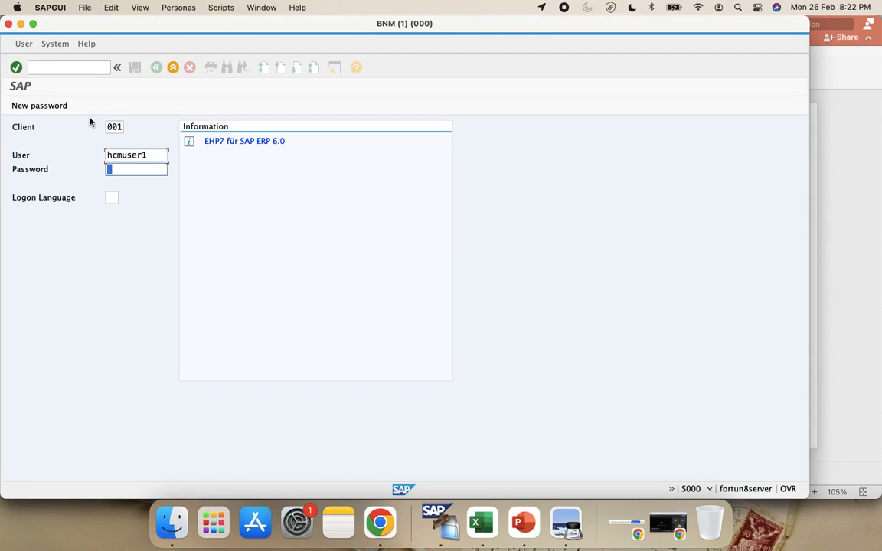
pyautogui.write('**********')
pyautogui.press('Return')
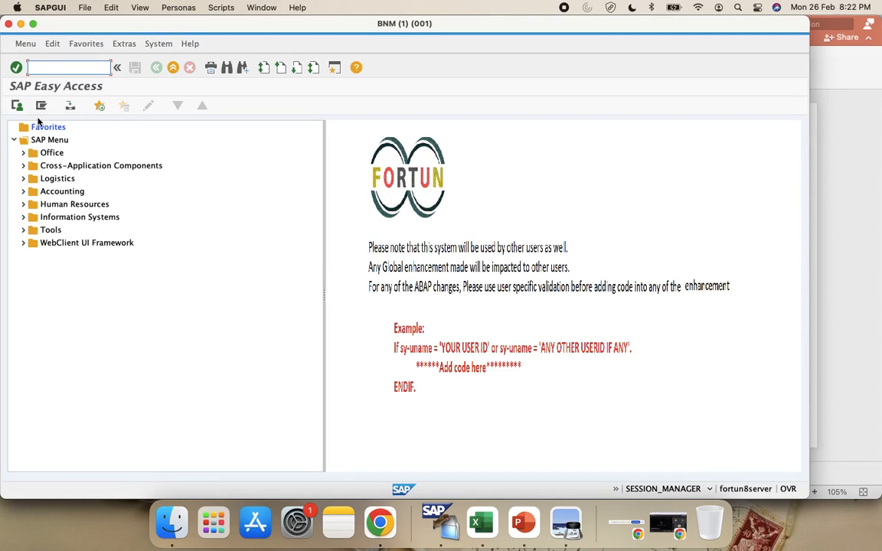
# Step: Expand Human Resources, Organizational Management, Expert Mode and Simple Maintenance in the SAP menu to examine the maintenance transactions
pyautogui.click(23, 204)
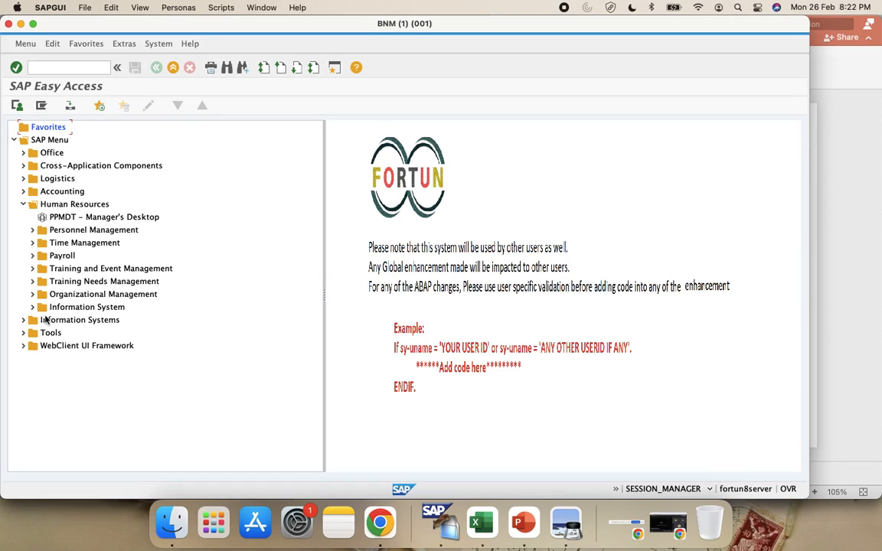
pyautogui.click(32, 294)
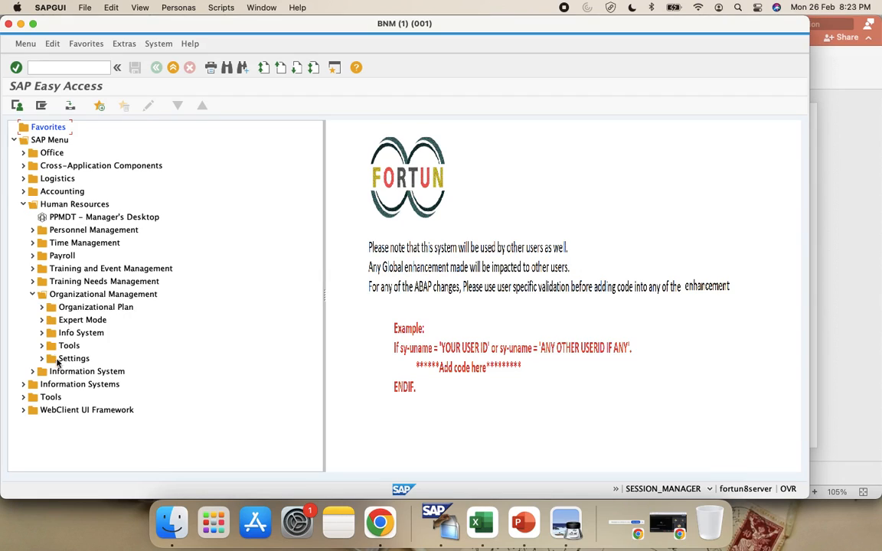
pyautogui.click(42, 320)
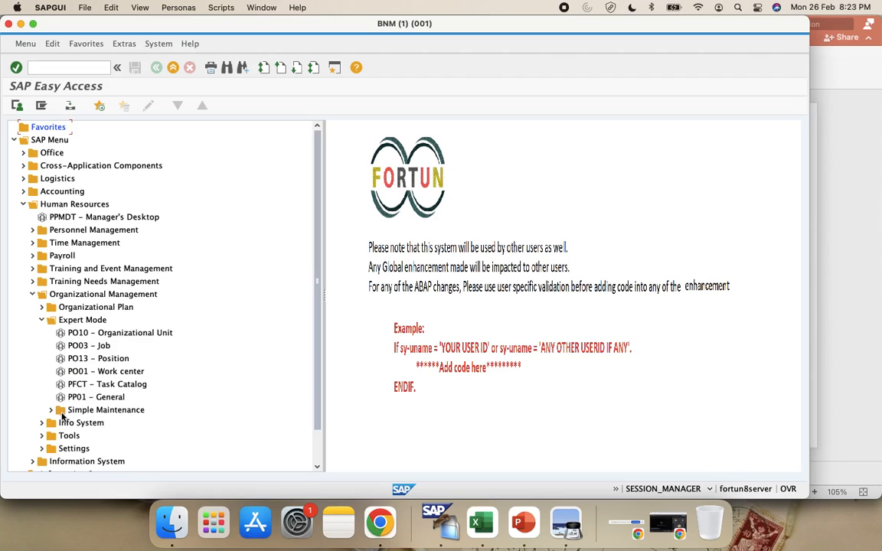
pyautogui.click(50, 412)
pyautogui.scroll(-4, 201, 392)
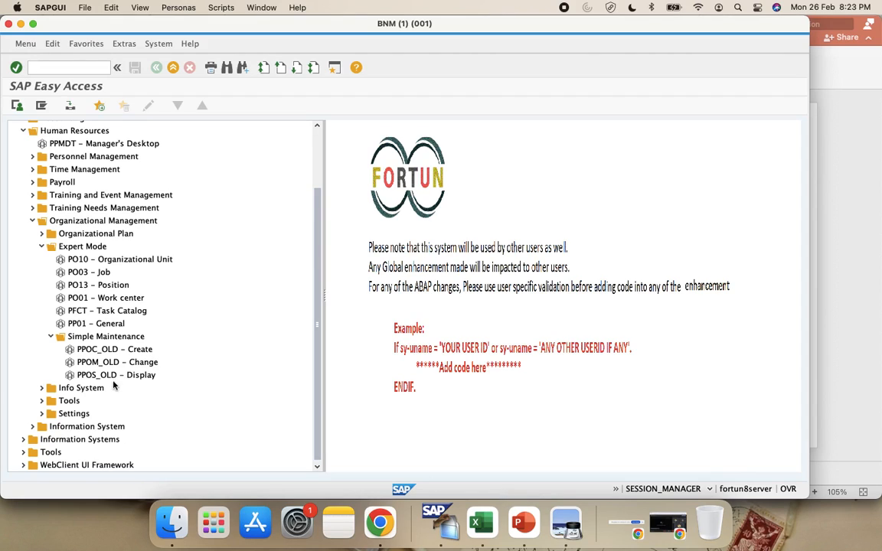
# Step: Switch to the Configuration Steps Batch Feb2023 workbook in Excel, add a new sheet and set all its cells to font size 16
pyautogui.click(482, 528)
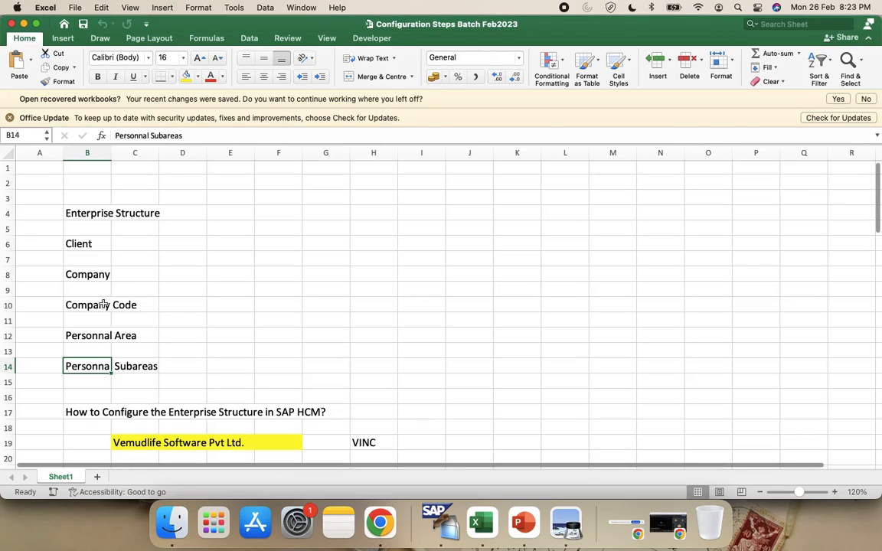
pyautogui.click(97, 477)
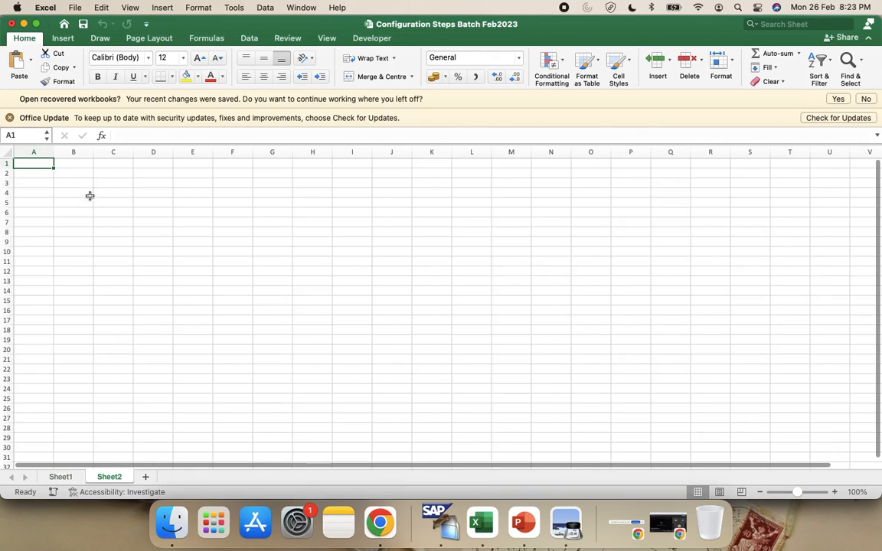
pyautogui.click(7, 151)
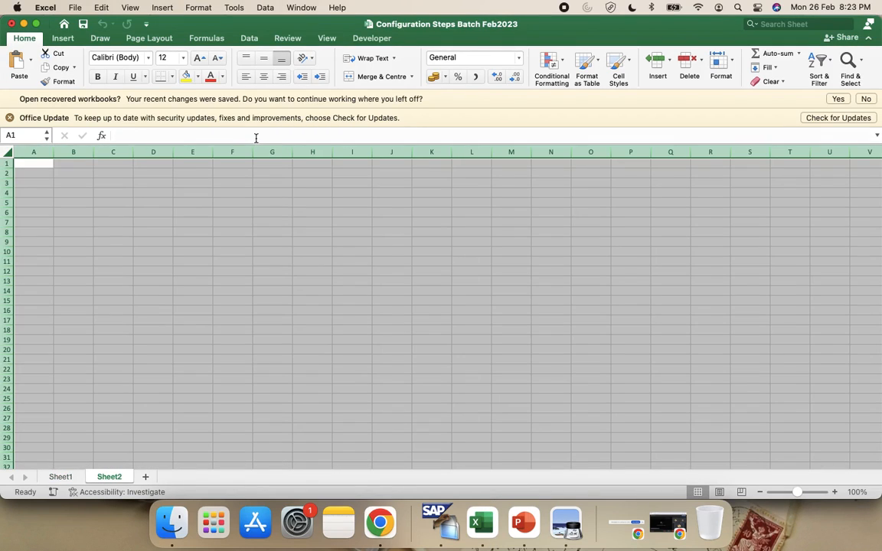
pyautogui.click(833, 492)
pyautogui.click(834, 492)
pyautogui.click(833, 492)
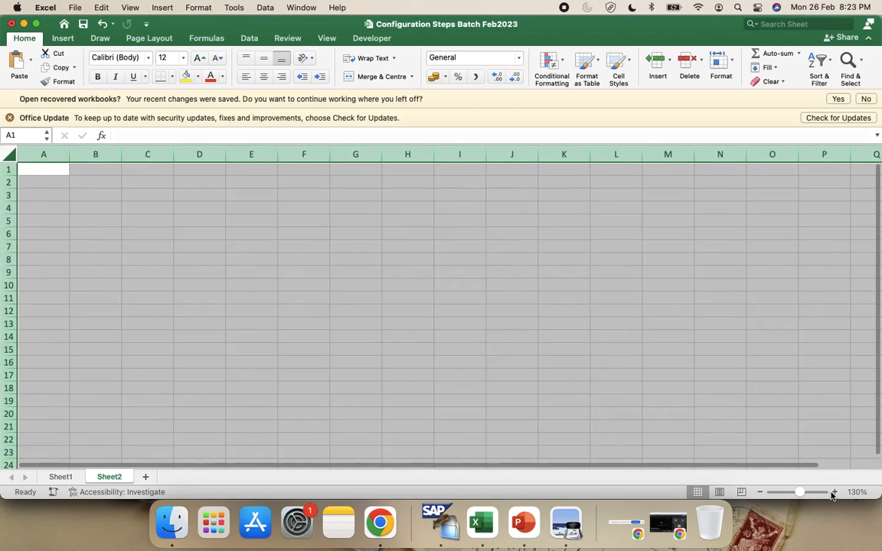
pyautogui.click(183, 59)
pyautogui.click(183, 58)
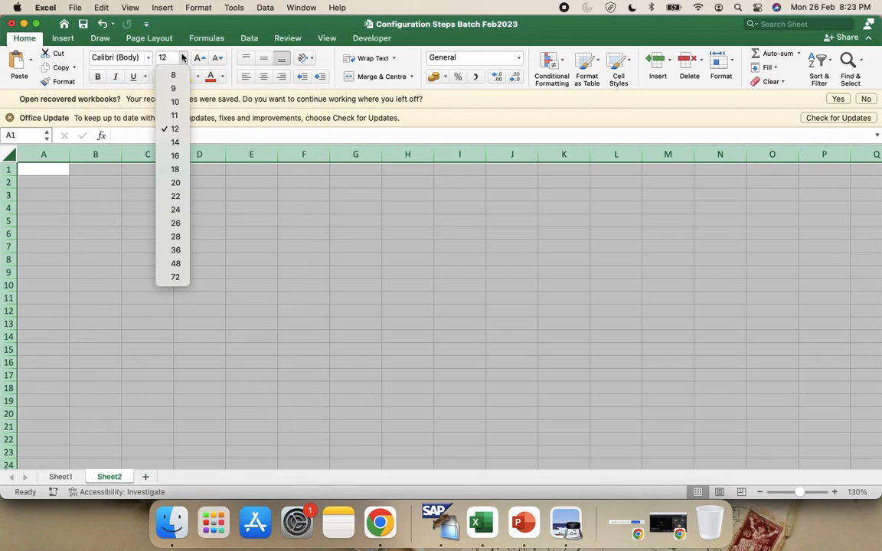
pyautogui.click(177, 160)
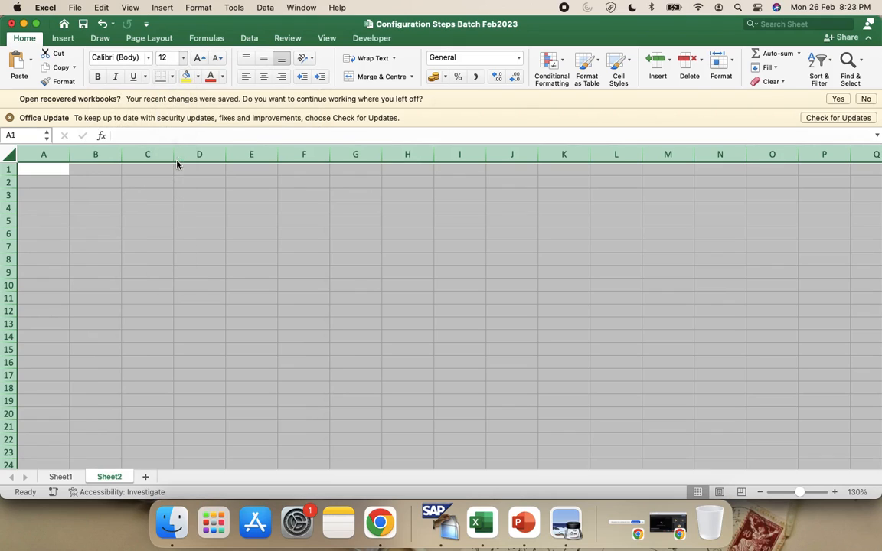
# Step: Enter "In SAP with most of the functionalities (Accessible by TCODE)" in cell B3 and select cell C4
pyautogui.click(99, 213)
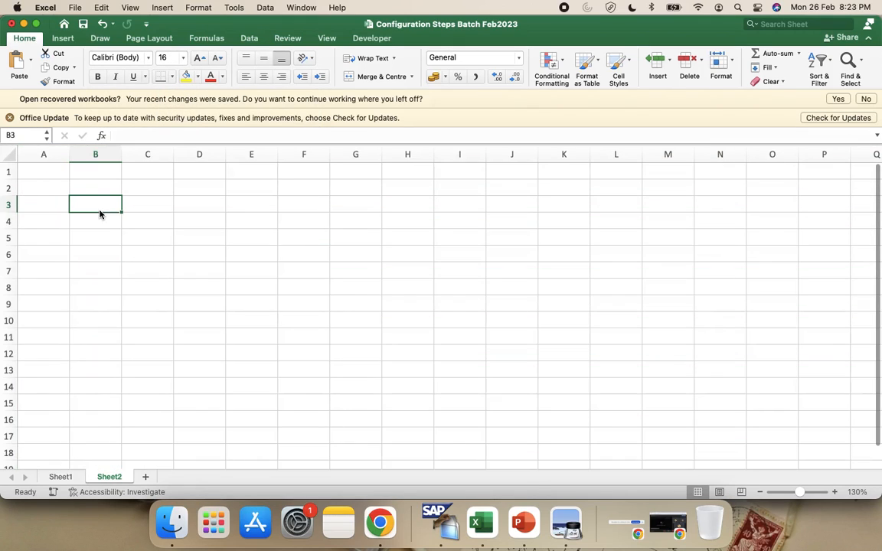
pyautogui.write('In ')
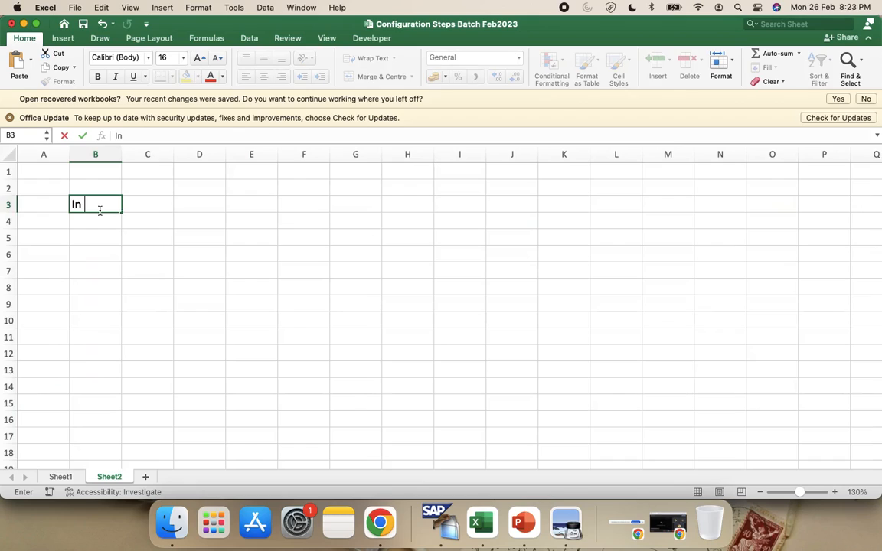
pyautogui.write('SAP with most of h')
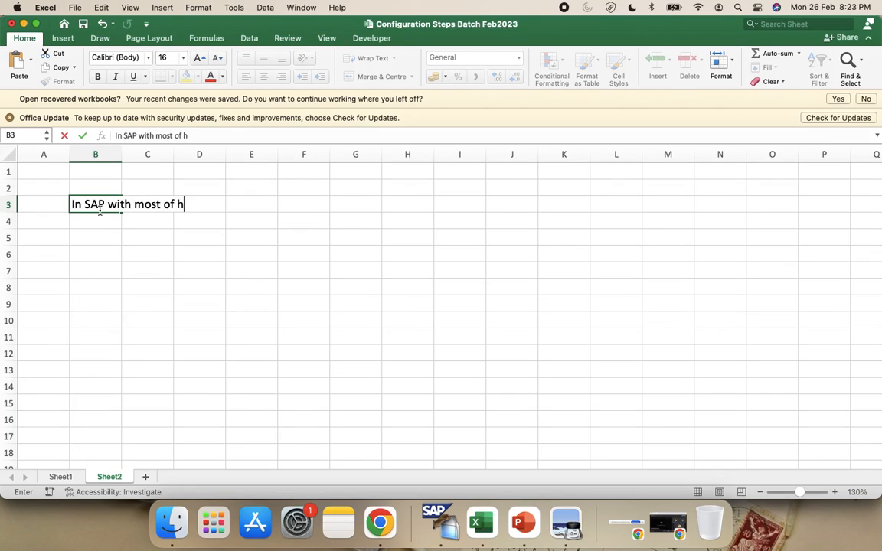
pyautogui.press('BackSpace')
pyautogui.write('the functionali')
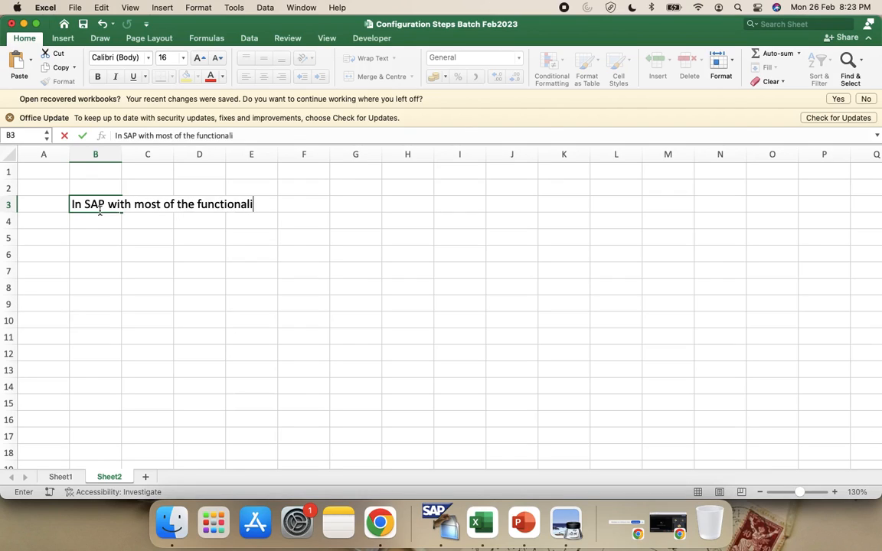
pyautogui.write('ties (Accessi')
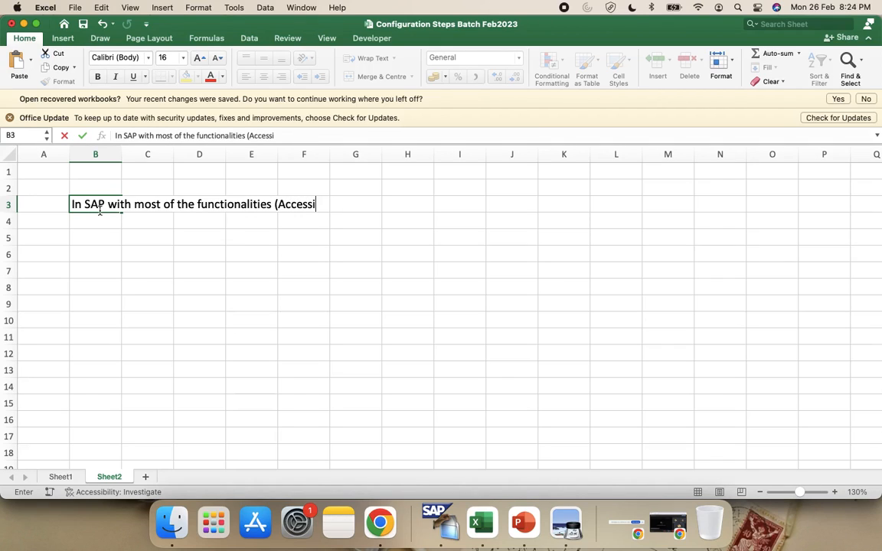
pyautogui.write('ble')
pyautogui.press('BackSpace')
pyautogui.press('BackSpace')
pyautogui.press('BackSpace')
pyautogui.press('BackSpace')
pyautogui.write('ible by TC')
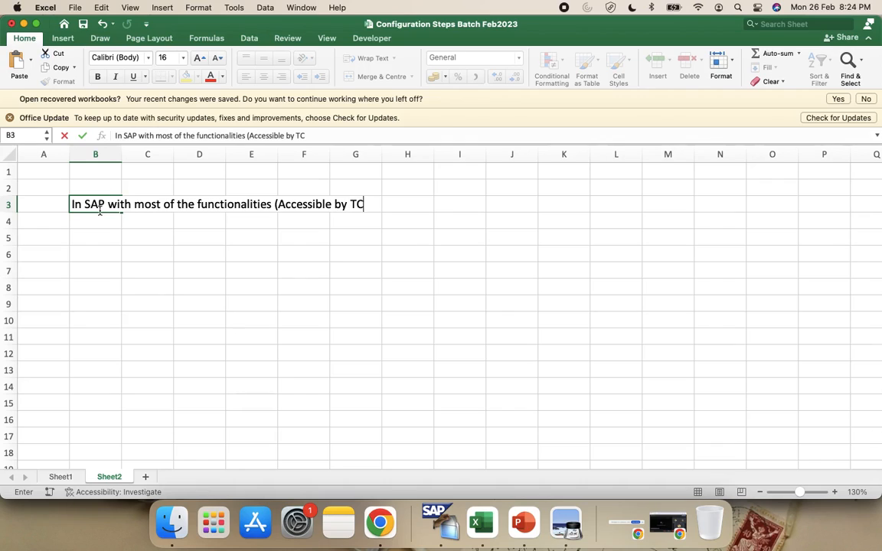
pyautogui.write('ODE)')
pyautogui.press('Return')
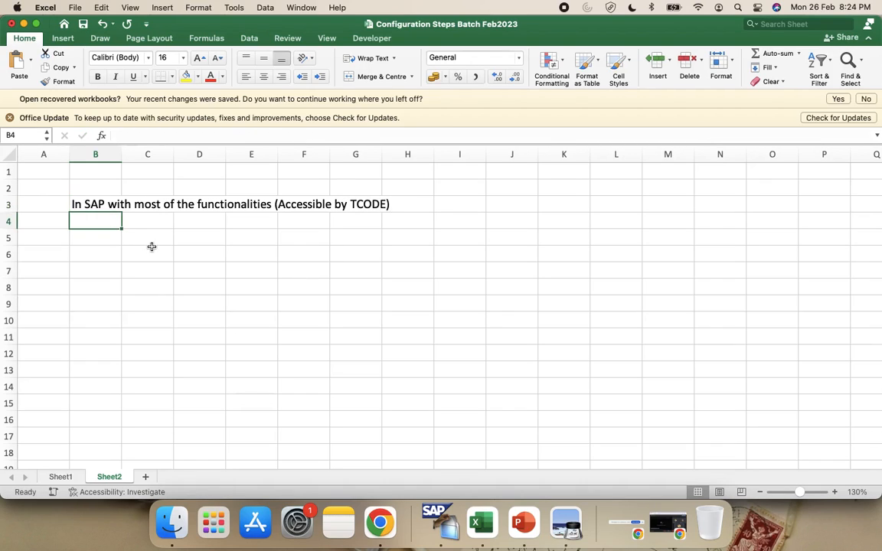
pyautogui.click(113, 238)
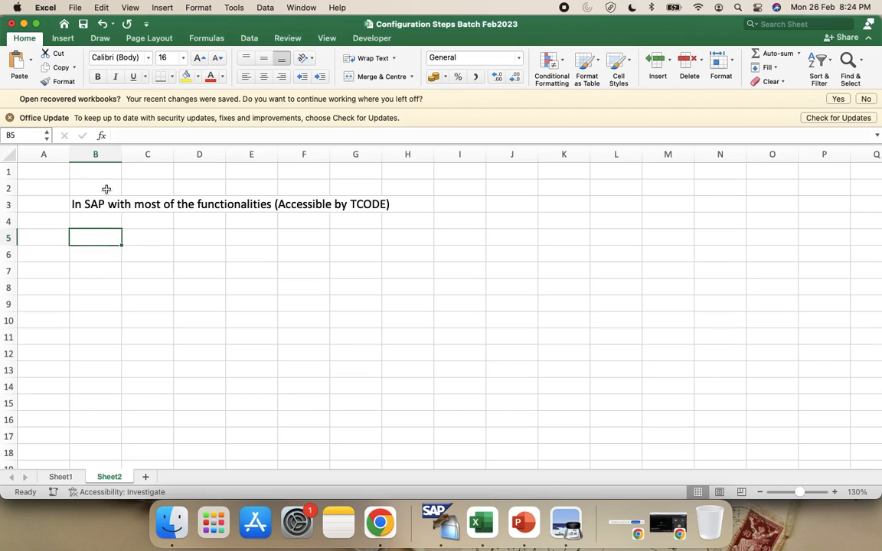
pyautogui.click(141, 220)
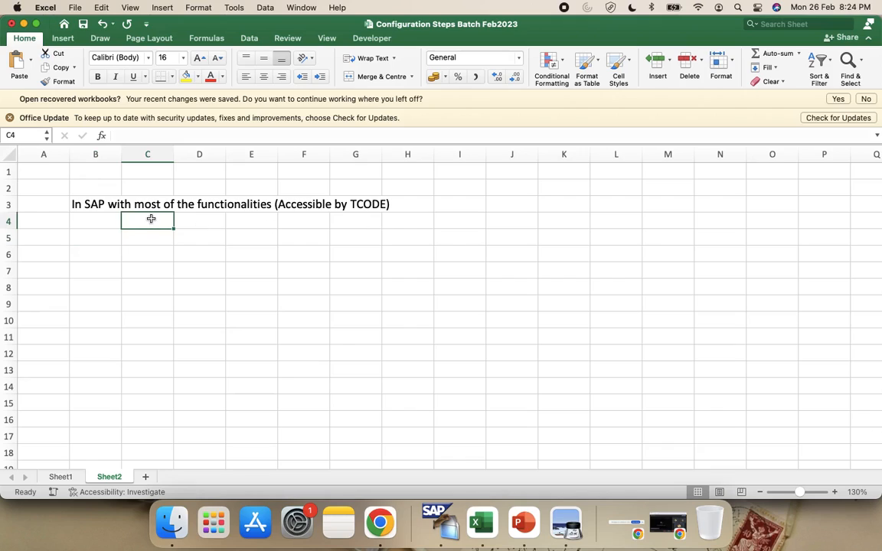
pyautogui.write('3 a')
pyautogui.press('BackSpace')
pyautogui.write('ways ')
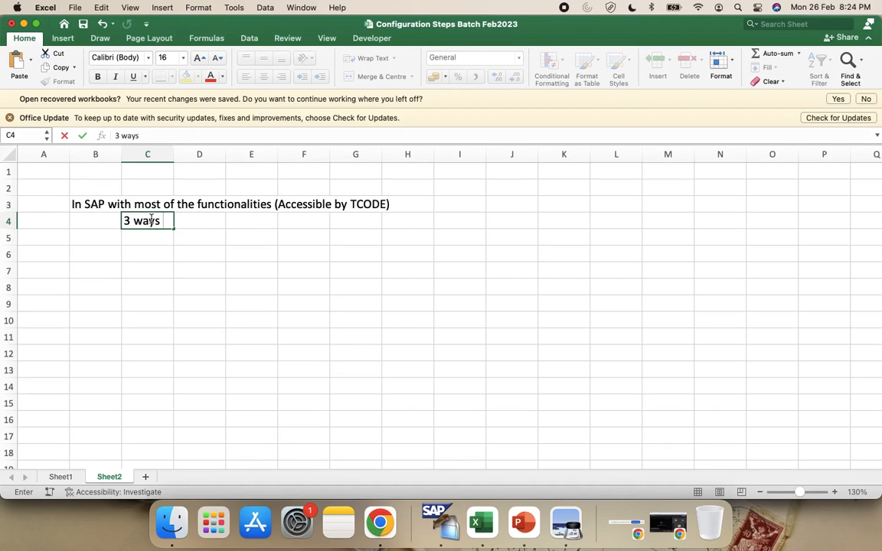
pyautogui.write('to')
pyautogui.press('BackSpace')
pyautogui.press('BackSpace')
pyautogui.press('BackSpace')
pyautogui.press('BackSpace')
pyautogui.press('BackSpace')
pyautogui.press('BackSpace')
pyautogui.press('BackSpace')
pyautogui.press('BackSpace')
pyautogui.press('BackSpace')
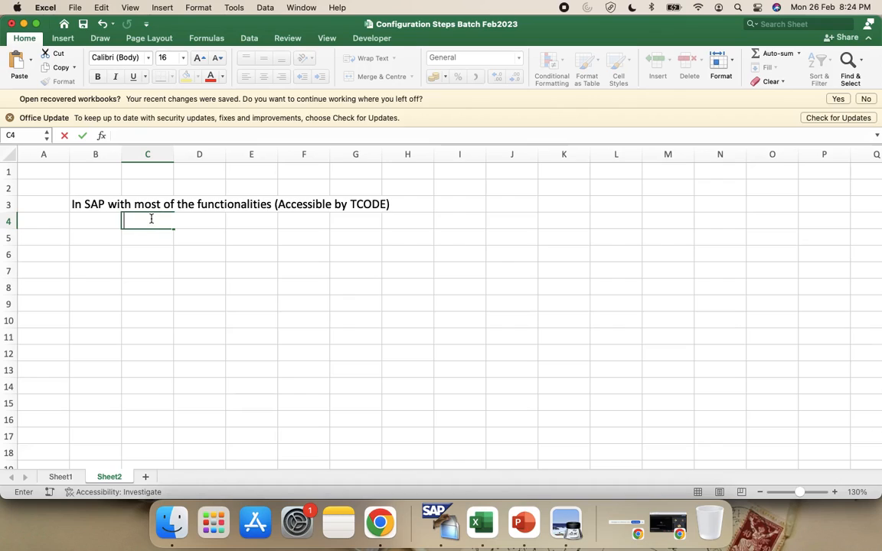
# Step: Enter "generally there are 3 options:" in cell C4
pyautogui.write('general')
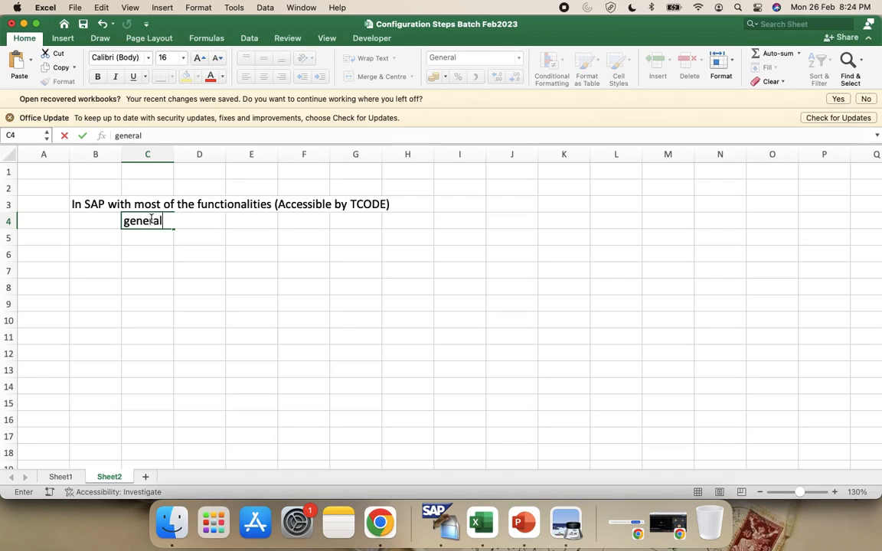
pyautogui.write('ly there ')
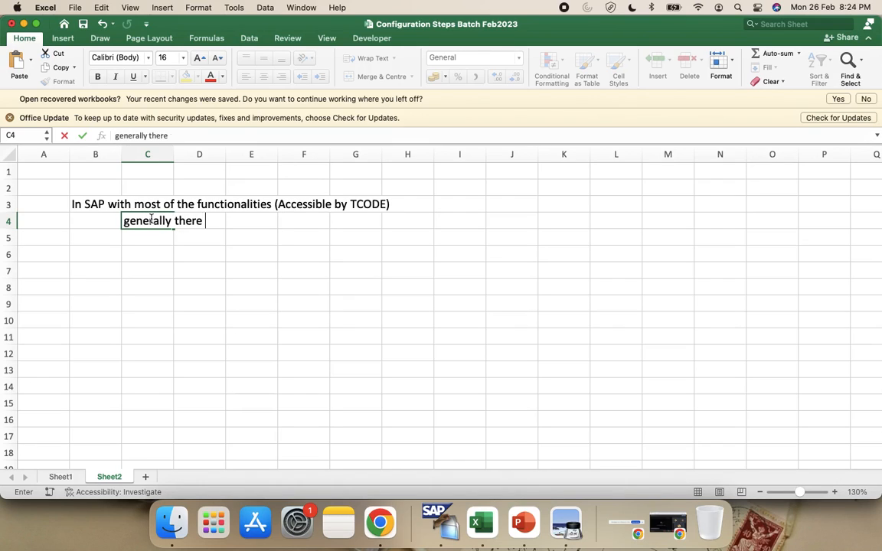
pyautogui.write('are 3 options')
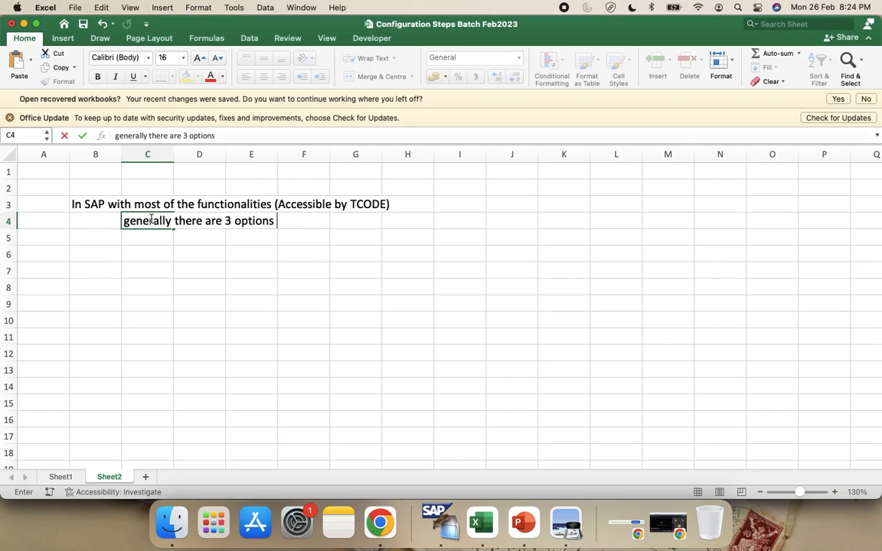
pyautogui.write(':')
pyautogui.press('Return')
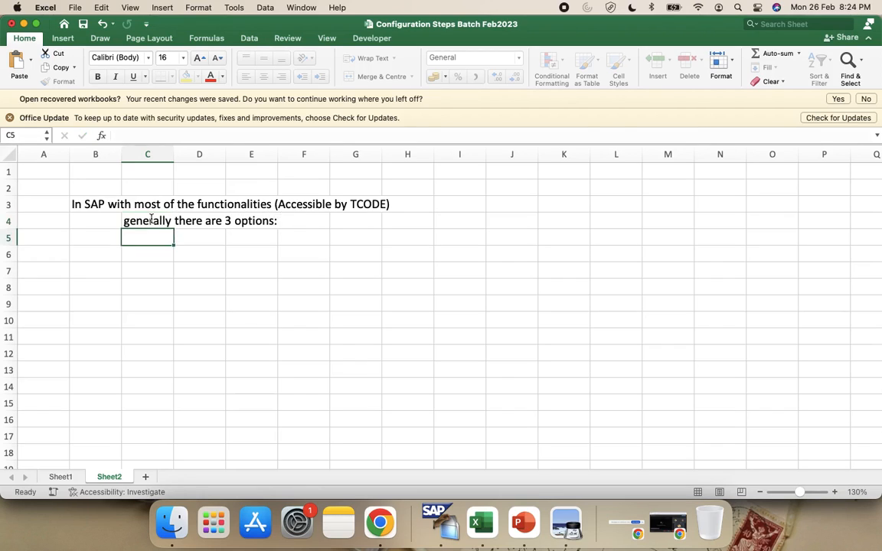
# Step: Enter "Create" in cell C6 as the first option in the list
pyautogui.click(136, 254)
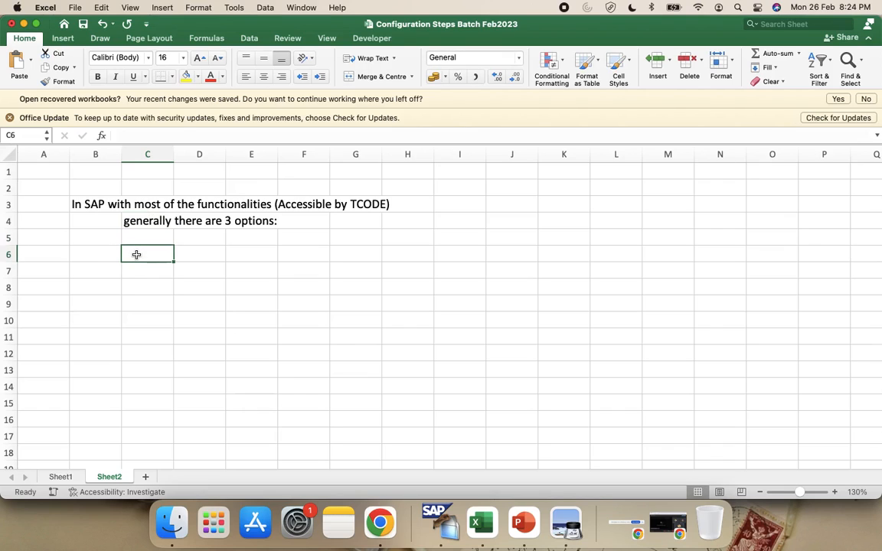
pyautogui.write('Create')
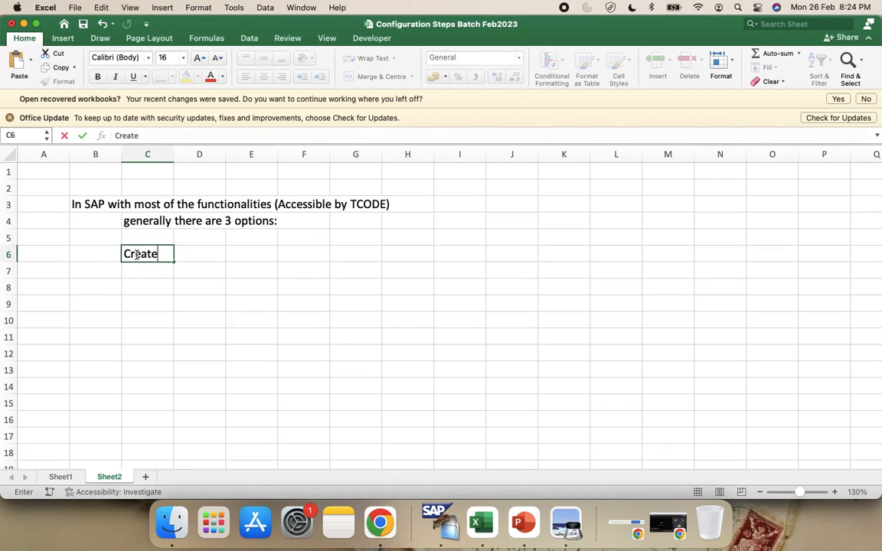
pyautogui.press('Return')
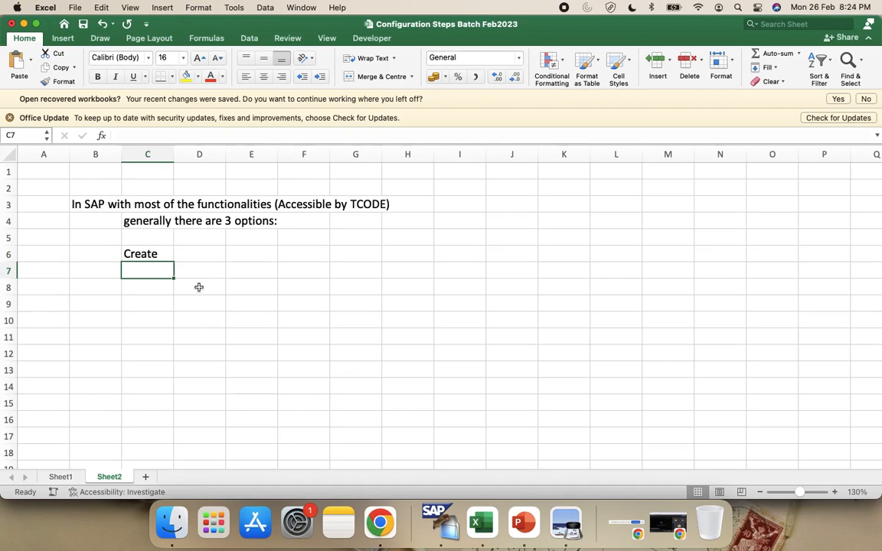
# Step: Clear cell C6 and enter "Create" in cell C7 instead
pyautogui.click(138, 251)
pyautogui.press('Delete')
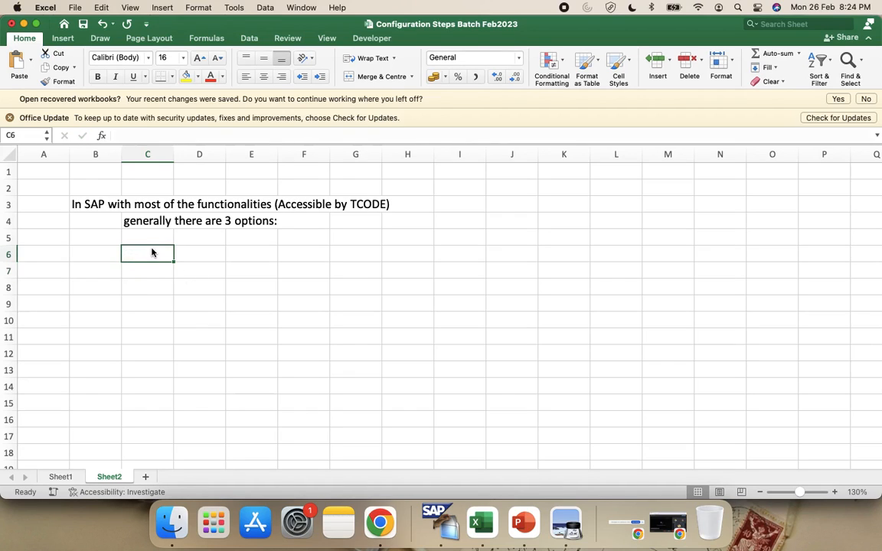
pyautogui.click(159, 275)
pyautogui.write('Create')
pyautogui.press('Return')
# Step: Complete the options list with "Change" in cell C8 and "Display" in cell C9
pyautogui.write('Changes')
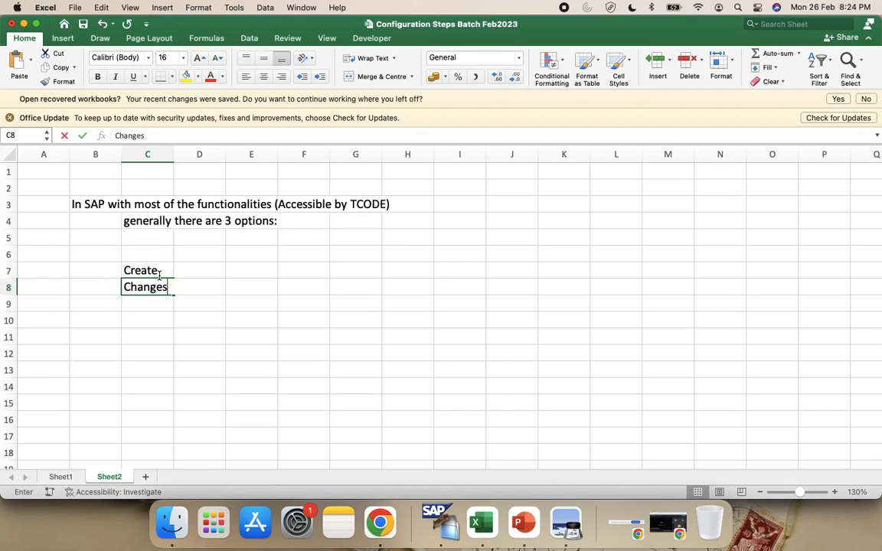
pyautogui.press('BackSpace')
pyautogui.press('Return')
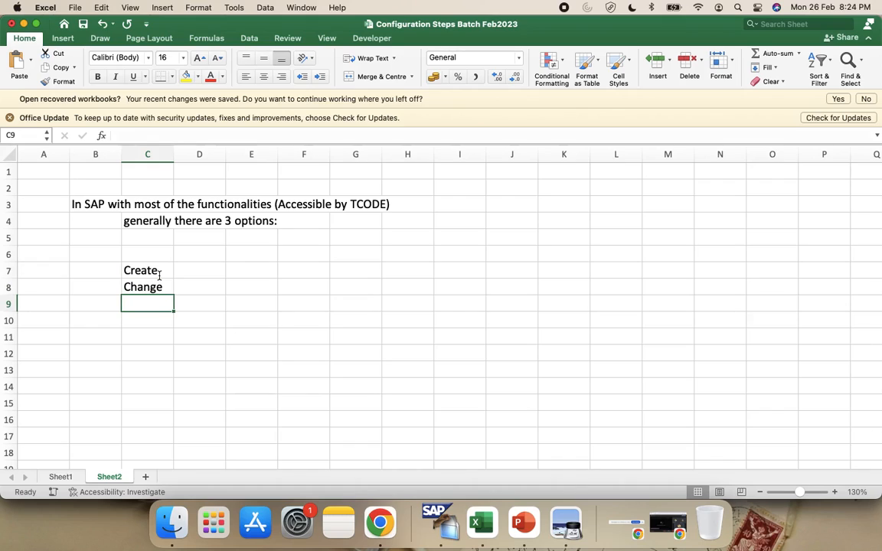
pyautogui.write('Display')
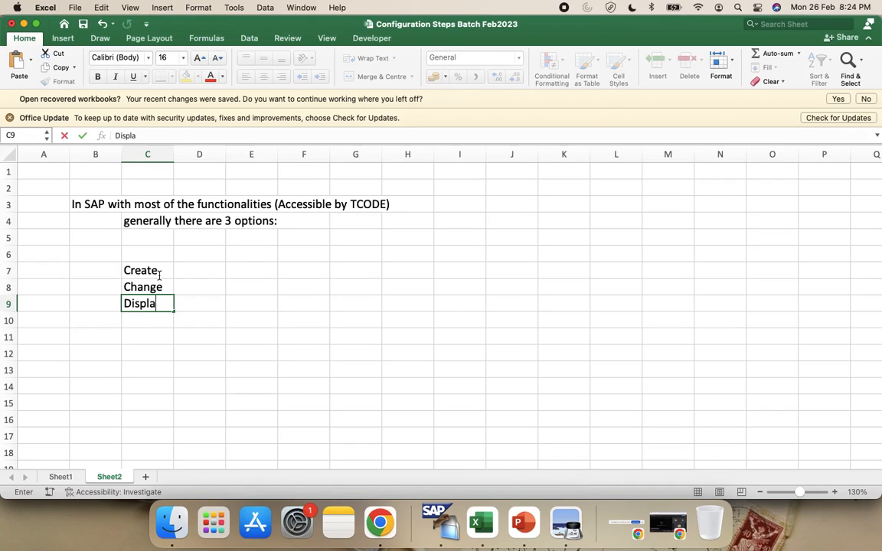
pyautogui.press('Return')
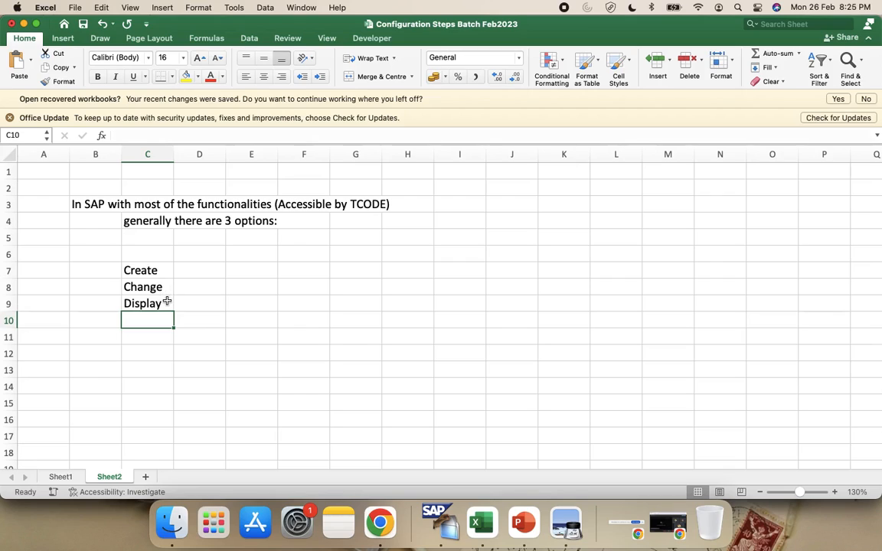
pyautogui.click(161, 303)
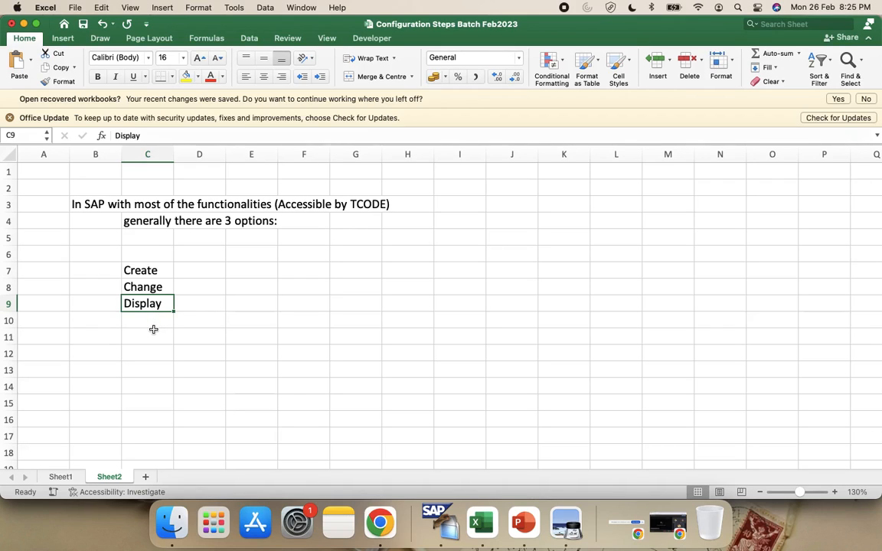
pyautogui.click(159, 287)
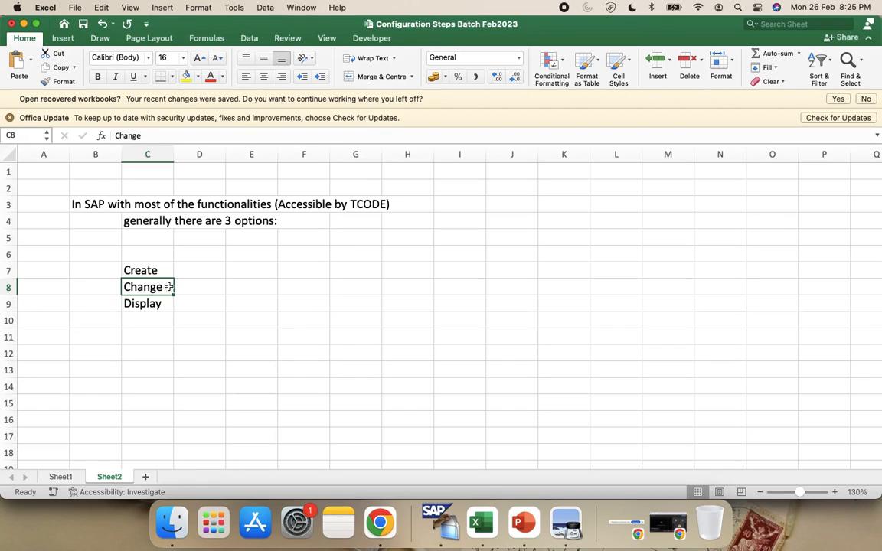
pyautogui.click(161, 269)
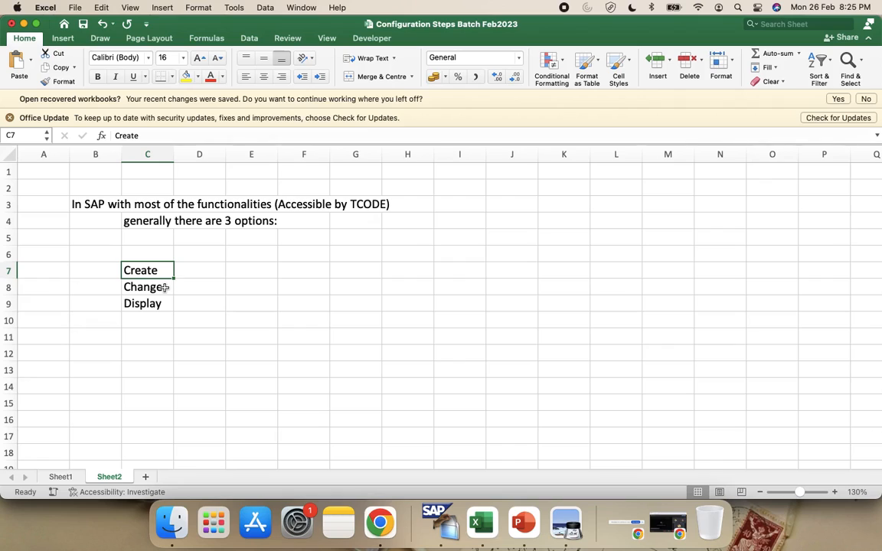
pyautogui.click(157, 305)
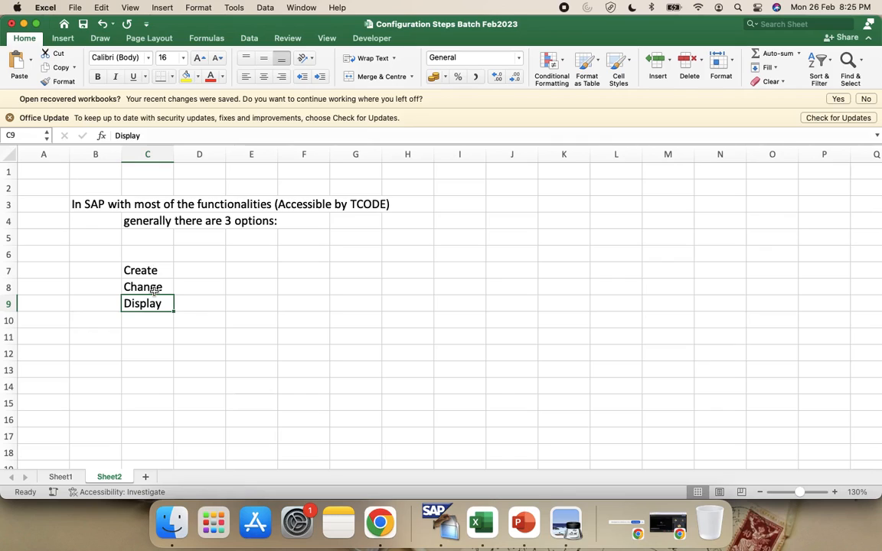
# Step: Enter the column heading "Personnal Administration" in cell E6
pyautogui.click(242, 247)
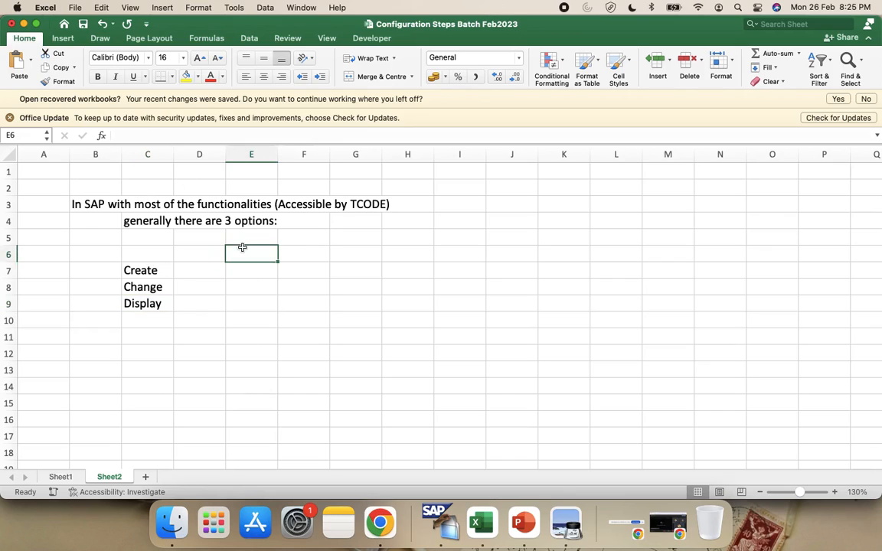
pyautogui.write('er')
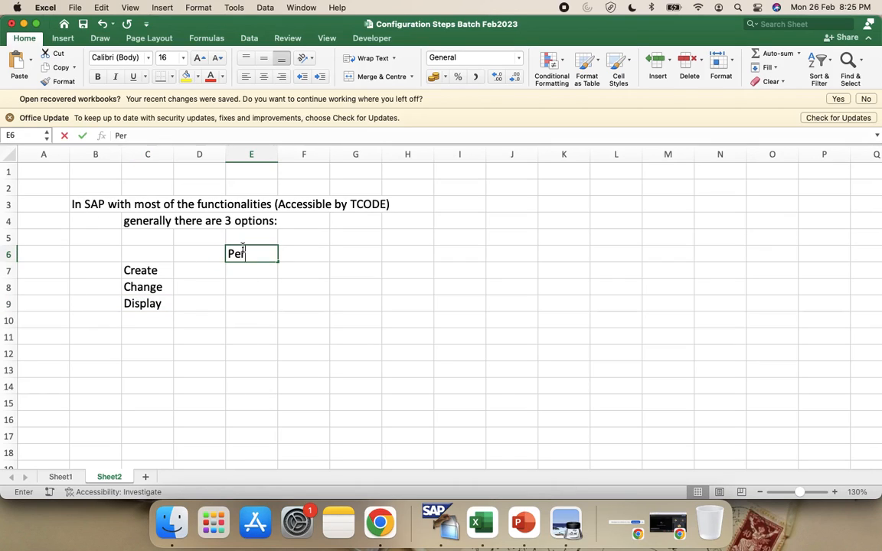
pyautogui.write('sonnal Administrat')
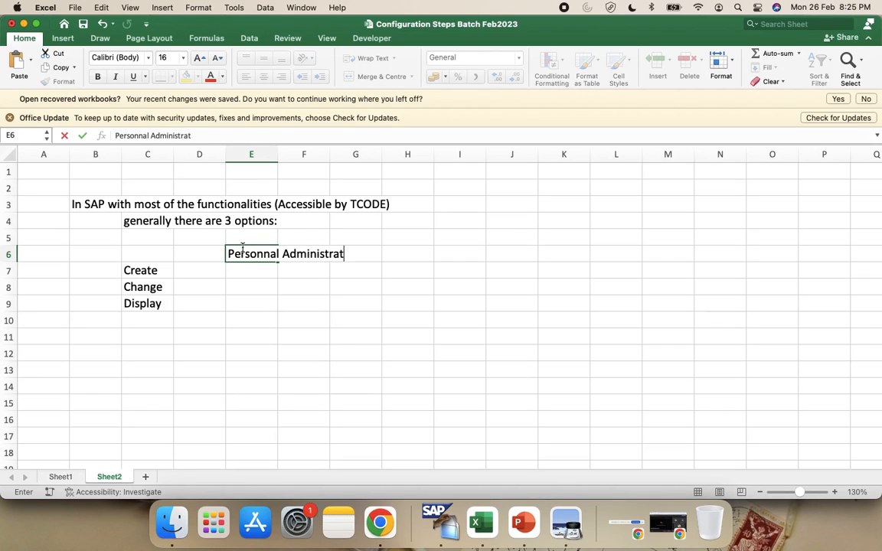
pyautogui.write('ion')
pyautogui.press('Return')
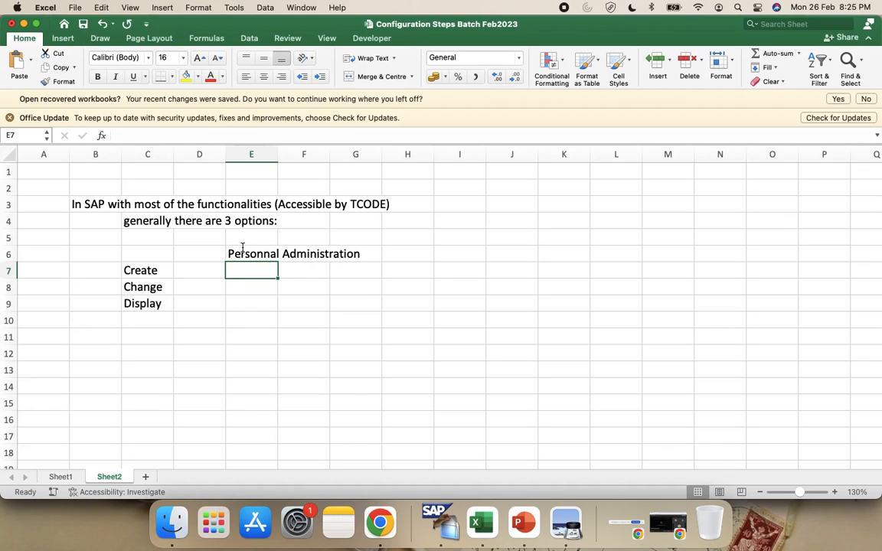
# Step: Enter the transaction codes PA10 for Create, PA30 for Change and PA20 for Display in cells E7 to E9
pyautogui.write('PA')
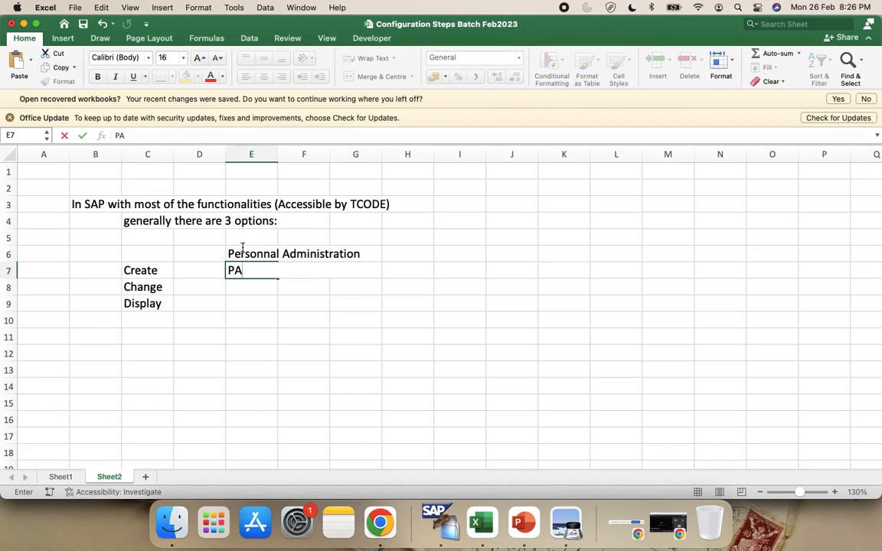
pyautogui.write('10')
pyautogui.press('Return')
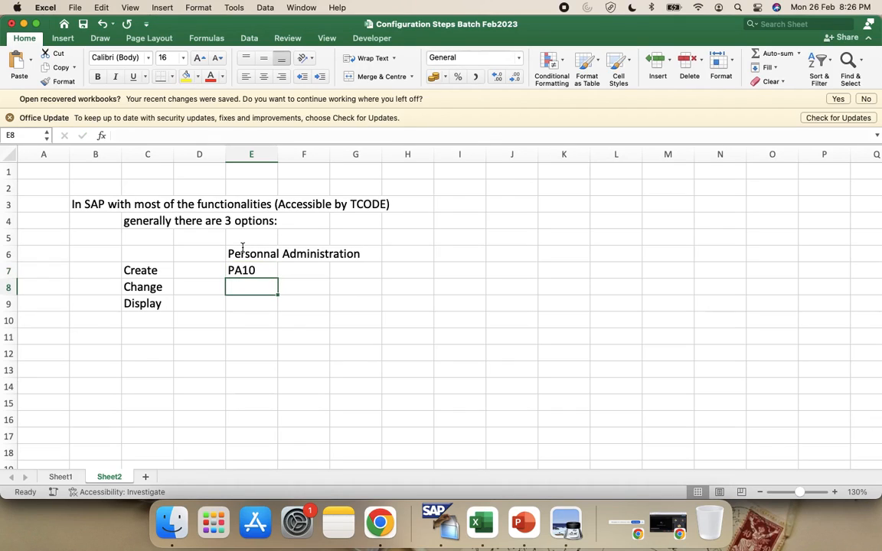
pyautogui.write('PA30')
pyautogui.press('Return')
pyautogui.write('PA20')
pyautogui.press('Return')
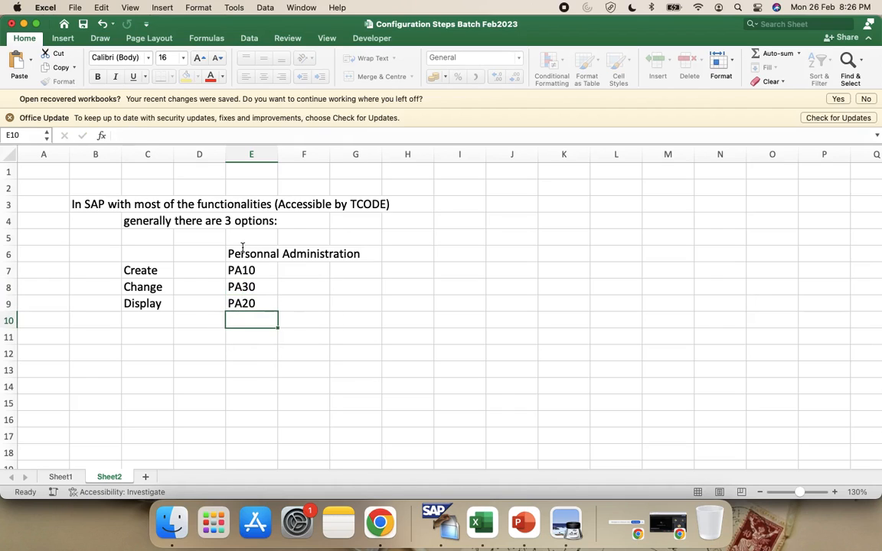
# Step: Enter the column heading "Org. Strut" in cell I6
pyautogui.click(310, 256)
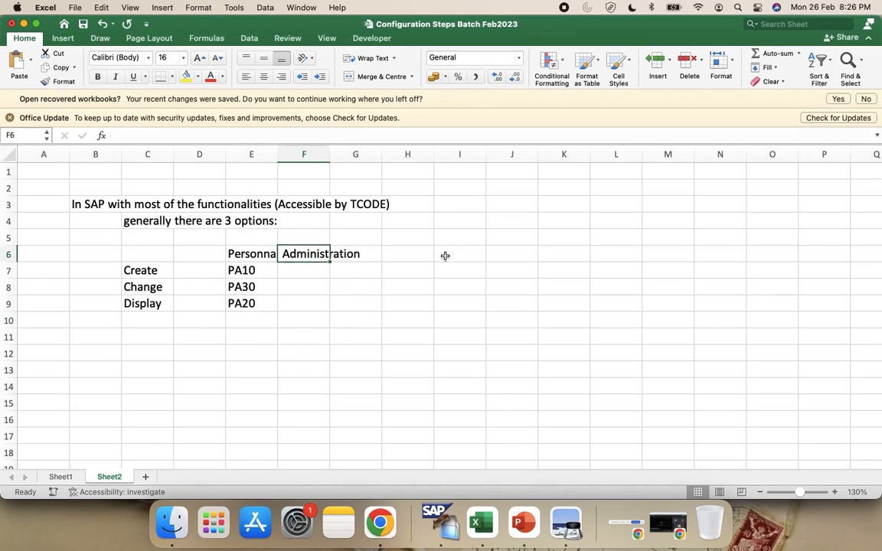
pyautogui.click(449, 252)
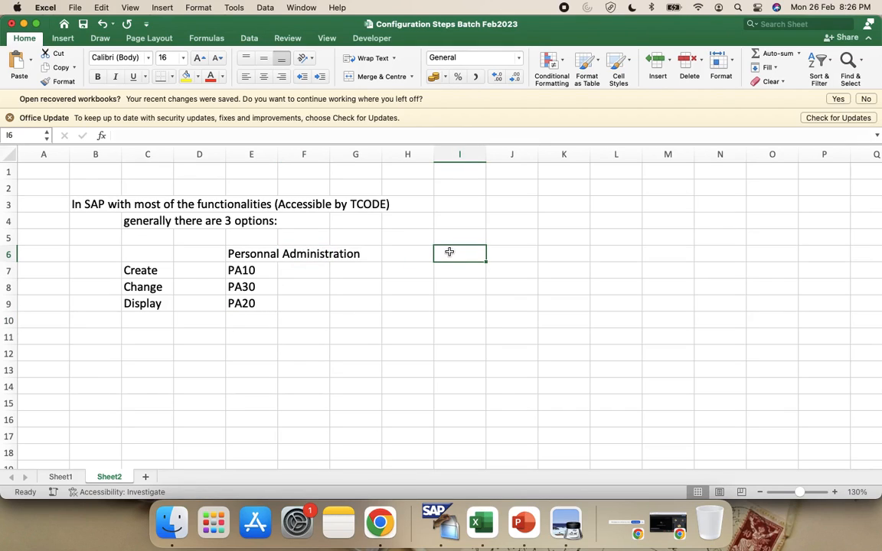
pyautogui.write('Org. Strut')
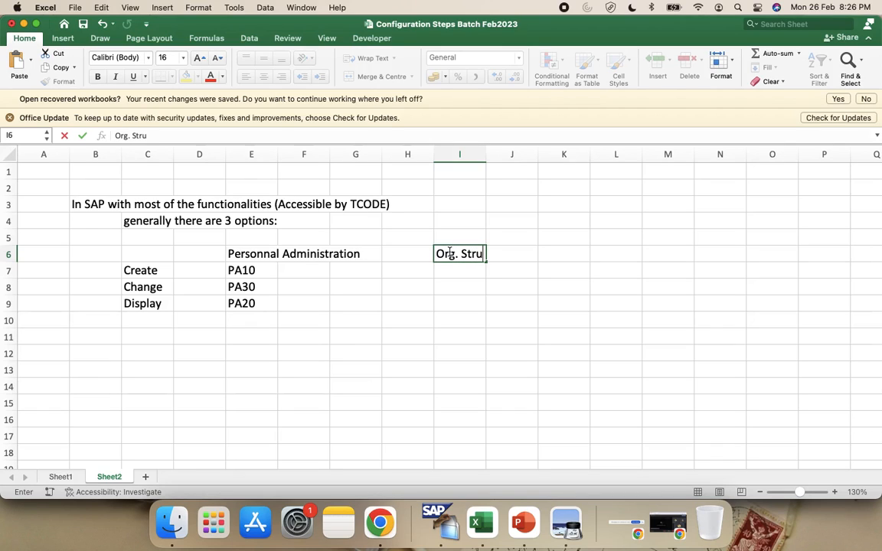
pyautogui.click(256, 265)
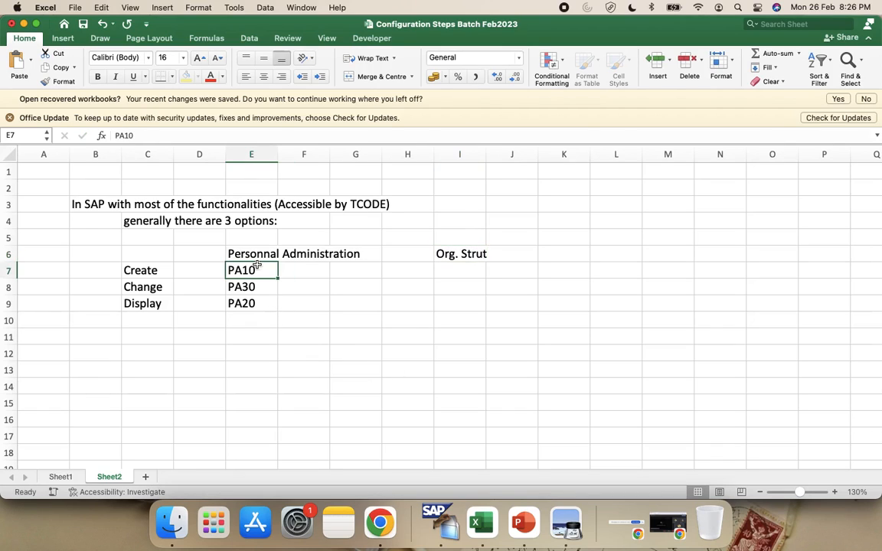
pyautogui.hotkey('shift', 'Down')
pyautogui.hotkey('shift', 'Down')
pyautogui.hotkey('shift', 'Down')
pyautogui.hotkey('shift', 'Up')
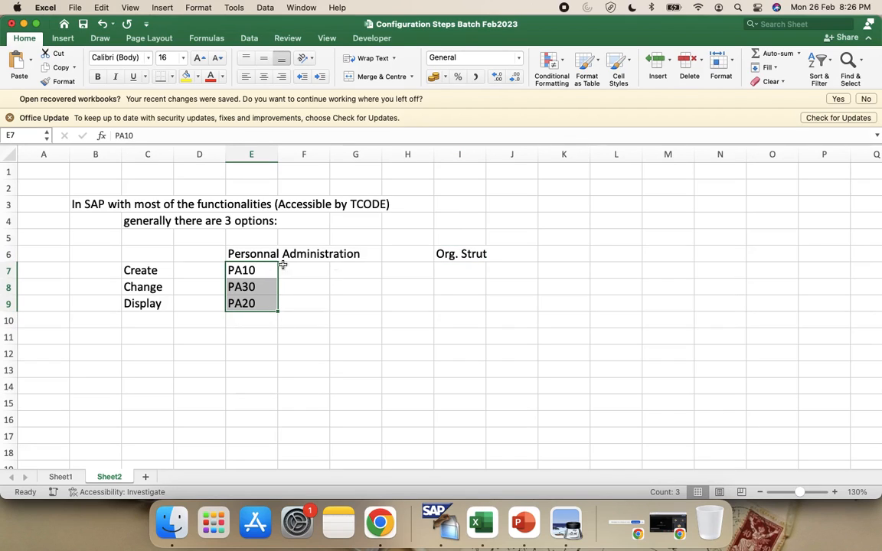
# Step: Add a period to the end of the heading in cell I6 so it reads "Org. Strut."
pyautogui.click(490, 254)
pyautogui.click(465, 257)
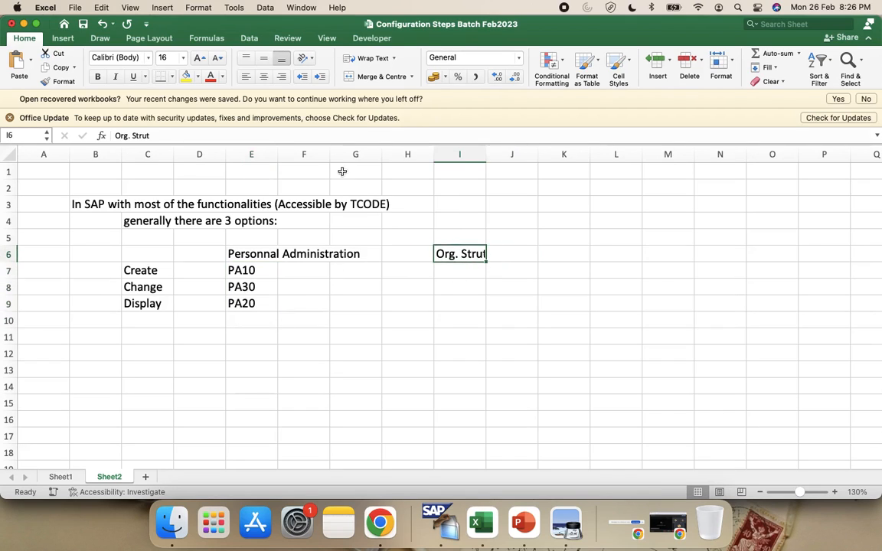
pyautogui.click(300, 134)
pyautogui.press('Return')
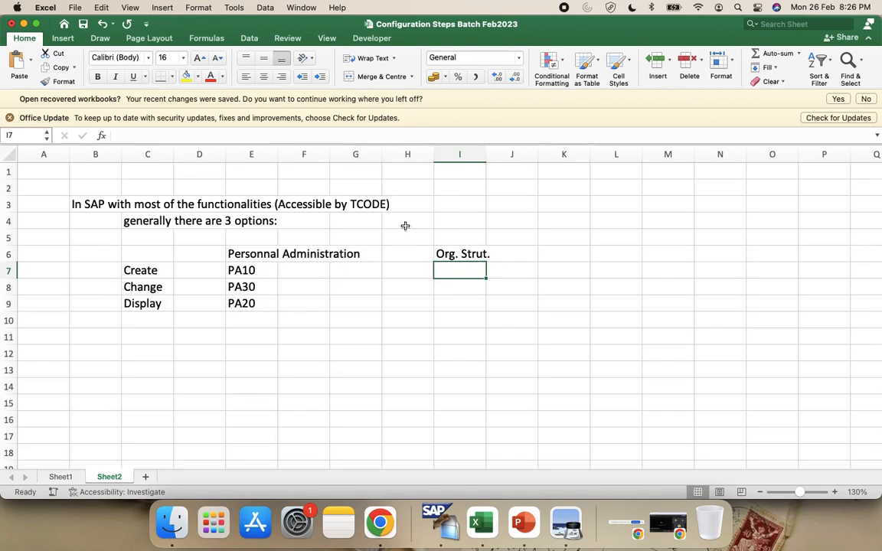
# Step: Enter the Create transaction code PPOC_OLD in cell I7 under the Org. Strut. heading
pyautogui.write('P')
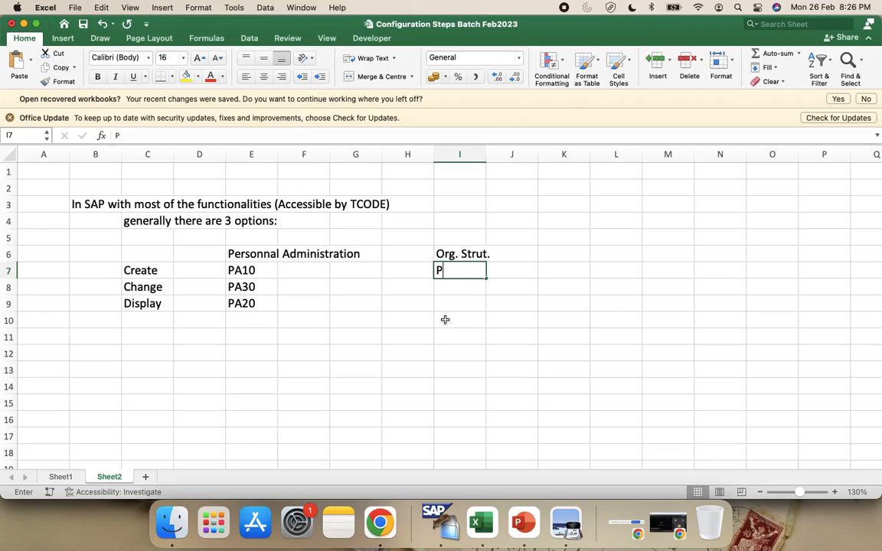
pyautogui.write('POC_OLD')
pyautogui.press('Return')
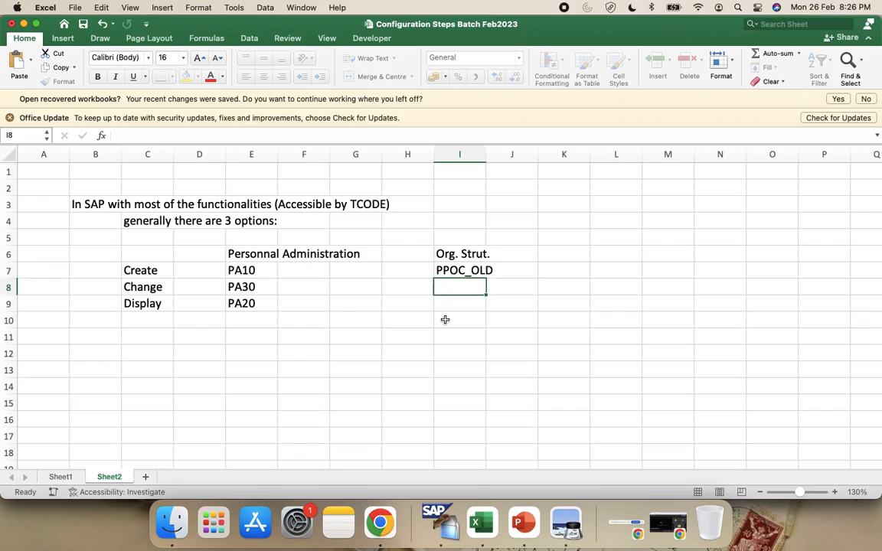
pyautogui.write('OPPO')
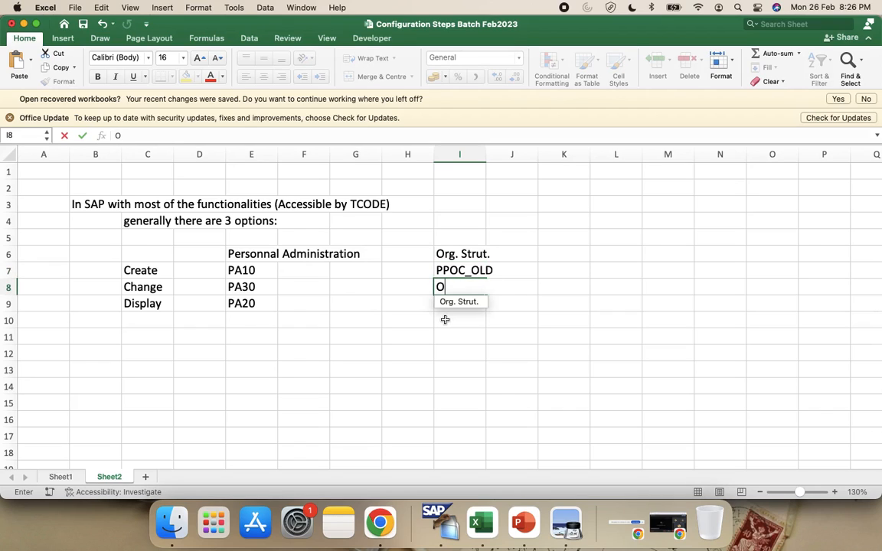
pyautogui.press('BackSpace')
pyautogui.press('BackSpace')
pyautogui.press('BackSpace')
pyautogui.press('BackSpace')
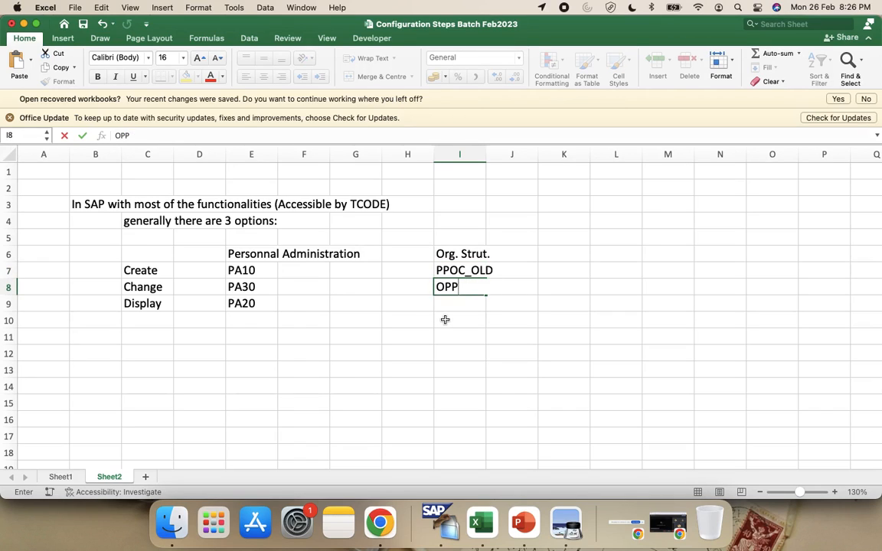
# Step: Check the Change transaction code under Simple Maintenance in SAP, and enter PPOM_OLD in cell I8 of the Excel sheet
pyautogui.press('super+Tab')
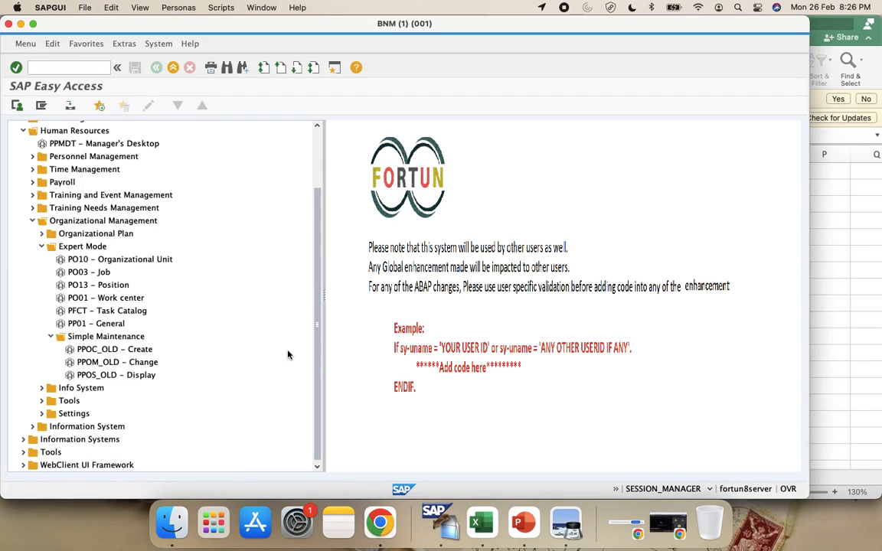
pyautogui.press('super+Tab')
pyautogui.write('PPO')
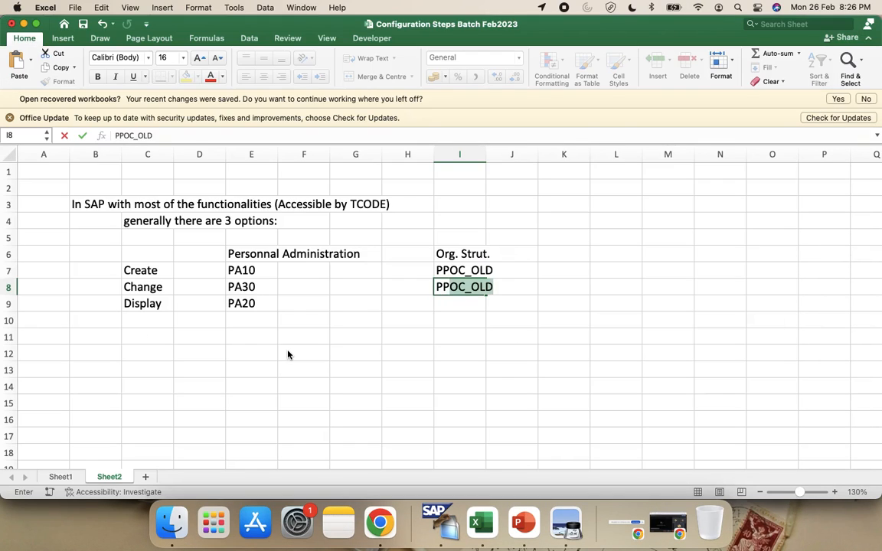
pyautogui.write('M_OLD')
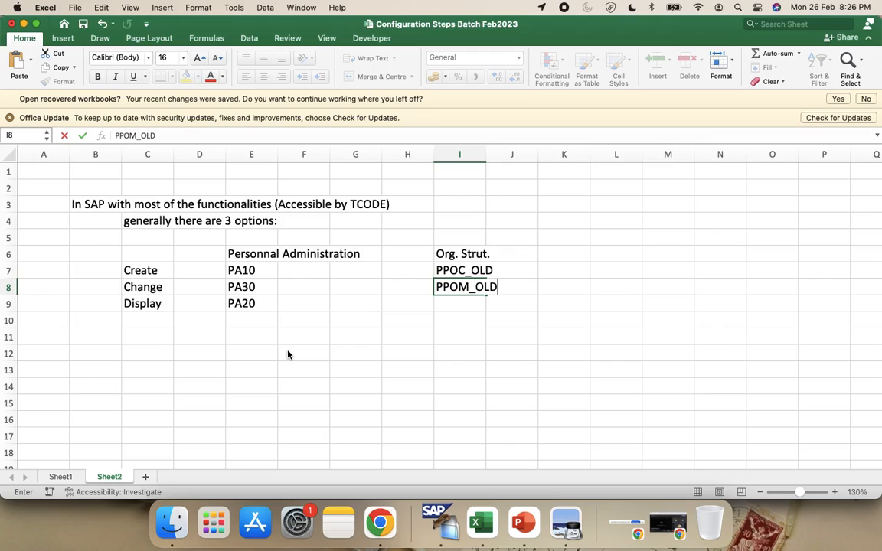
# Step: Enter the Display transaction code PPOS_OLD in cell I9
pyautogui.click(473, 300)
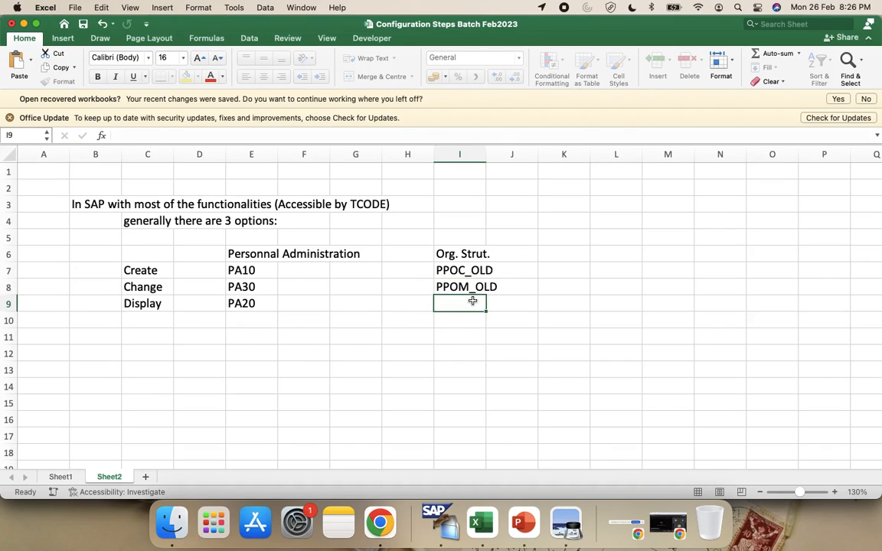
pyautogui.write('PPOS_OLD')
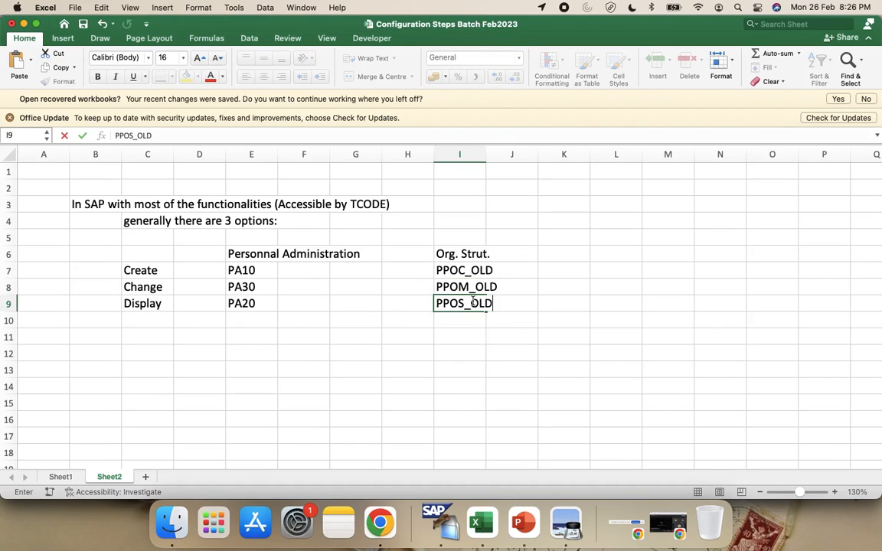
pyautogui.click(558, 329)
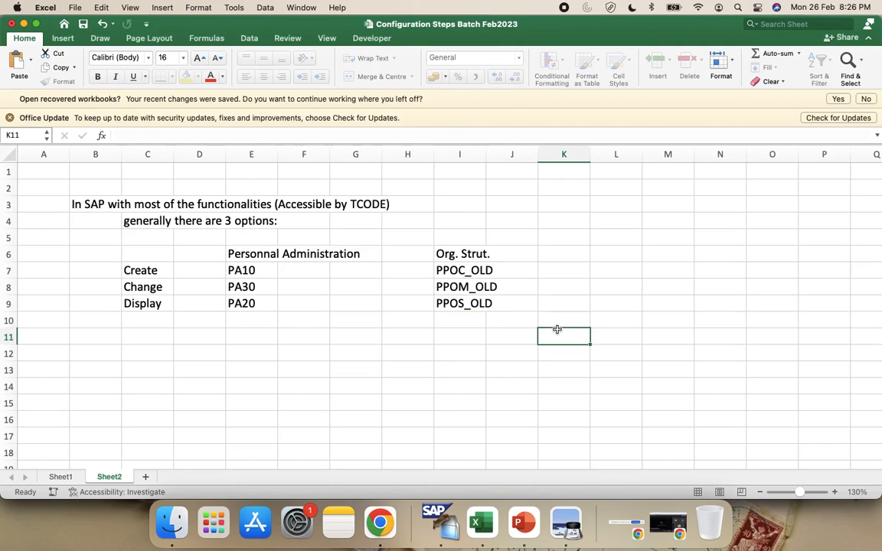
pyautogui.click(594, 252)
pyautogui.hotkey('shift', 'Right')
pyautogui.hotkey('shift', 'Right')
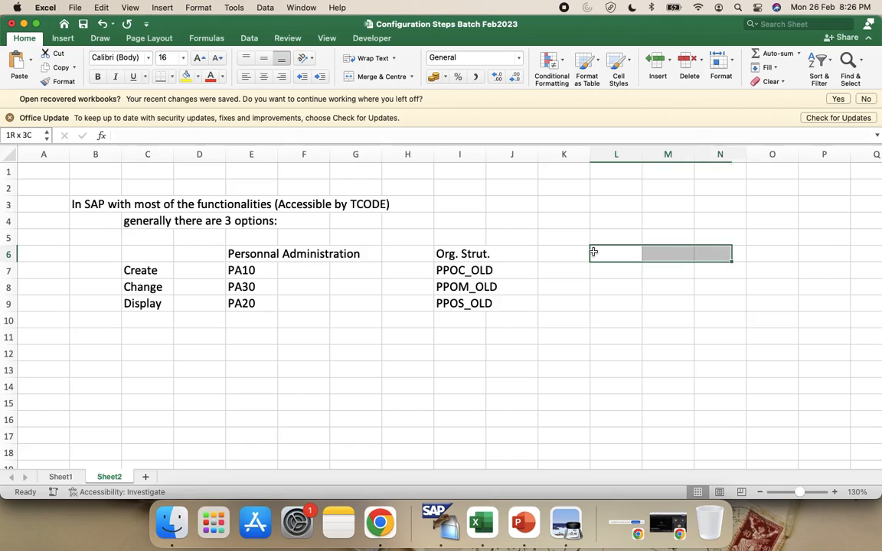
pyautogui.click(165, 269)
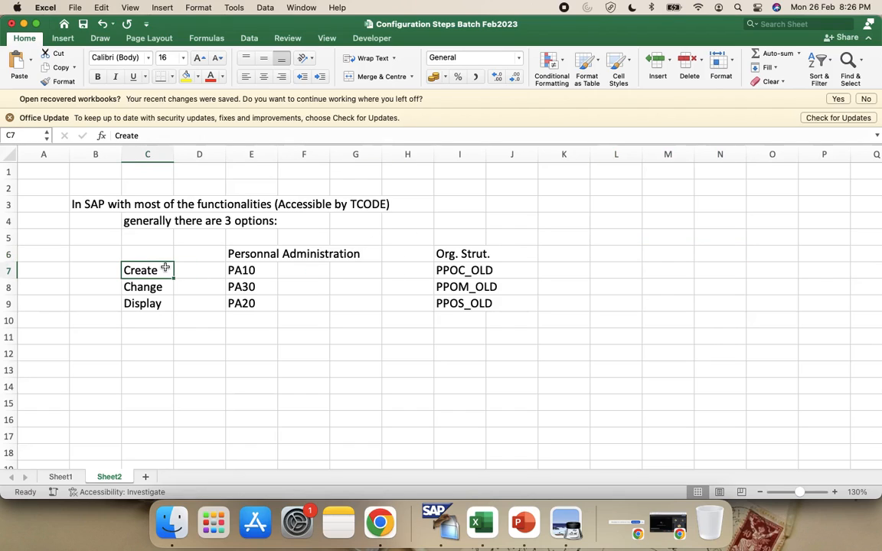
# Step: Enter the heading "Organization Structure:" in cell B14 of Sheet2
pyautogui.hotkey('shift', 'Down')
pyautogui.hotkey('shift', 'Down')
pyautogui.click(247, 386)
pyautogui.click(75, 389)
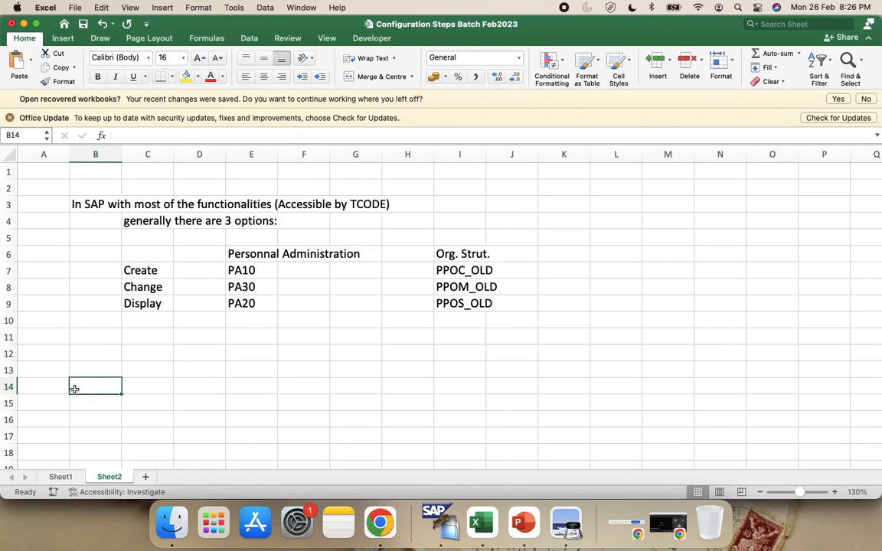
pyautogui.write('Organiza')
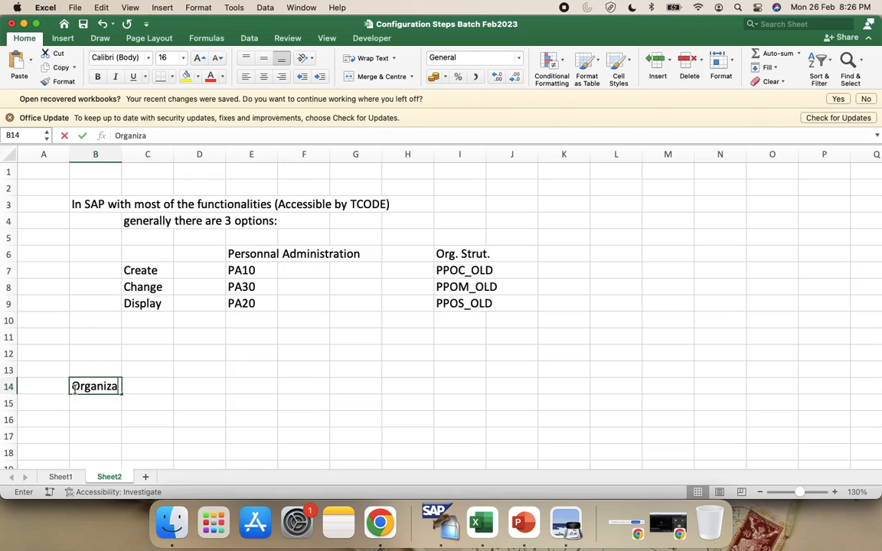
pyautogui.write('tion Struc')
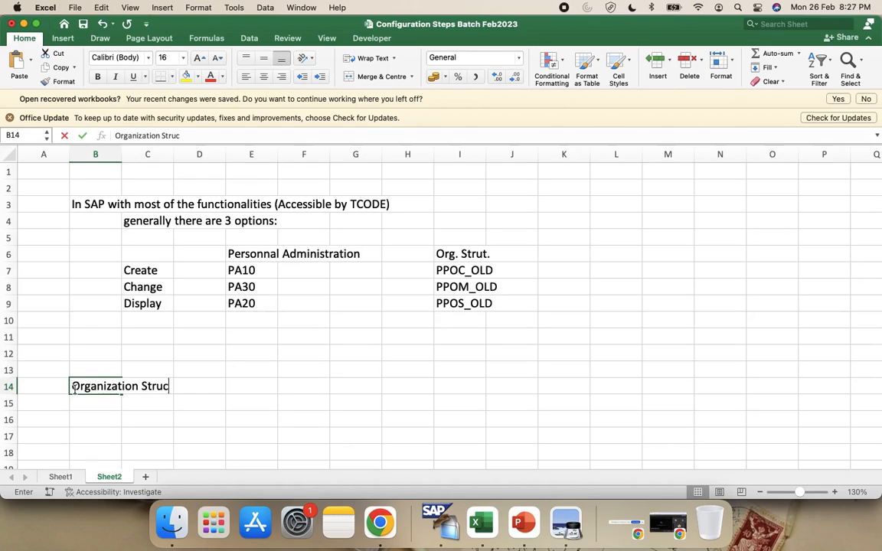
pyautogui.write('ture:')
pyautogui.press('Return')
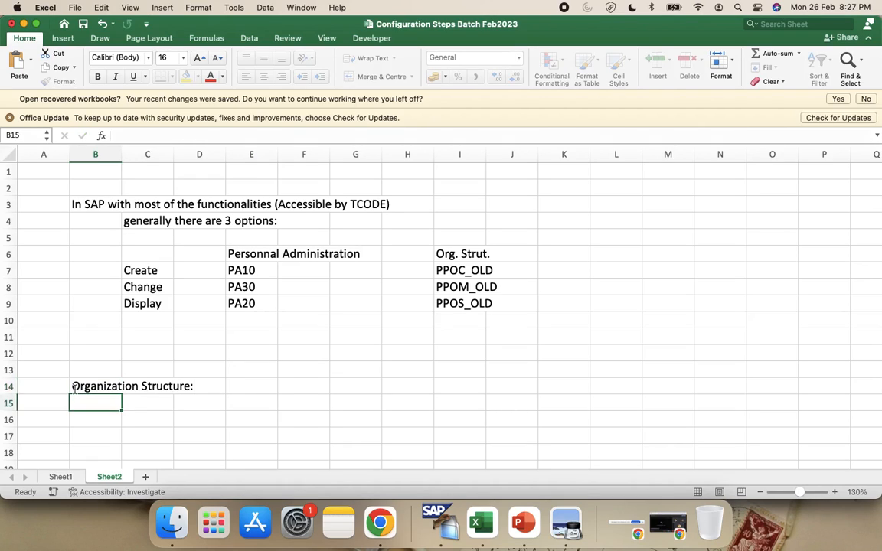
# Step: Open the PPOC_OLD Create transaction in SAP, and copy the company name Vemudlife Software Pvt Ltd. from cell C19 of Sheet1 in Excel
pyautogui.press('super+Tab')
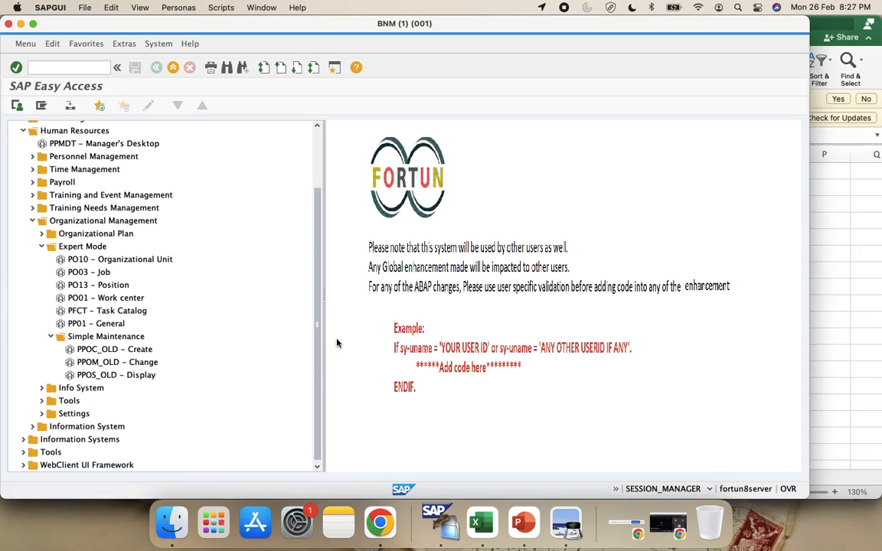
pyautogui.doubleClick(133, 350)
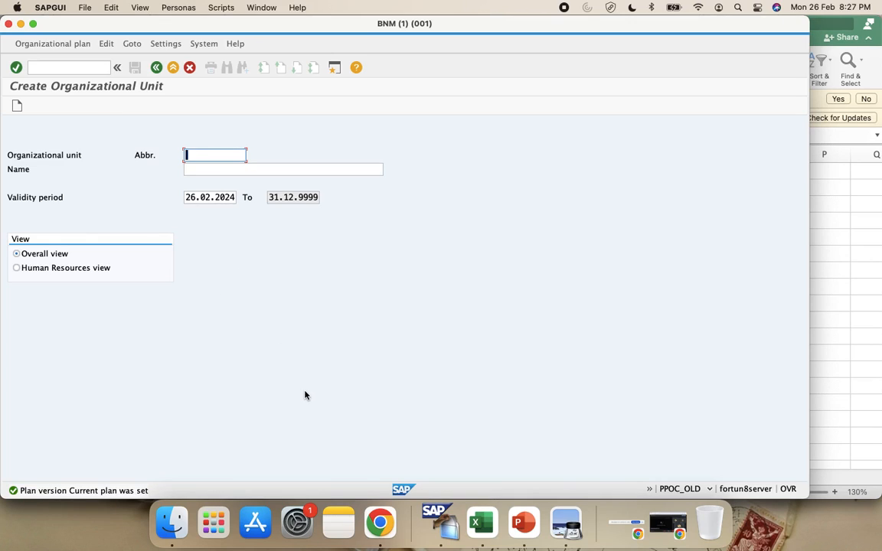
pyautogui.click(481, 523)
pyautogui.click(63, 476)
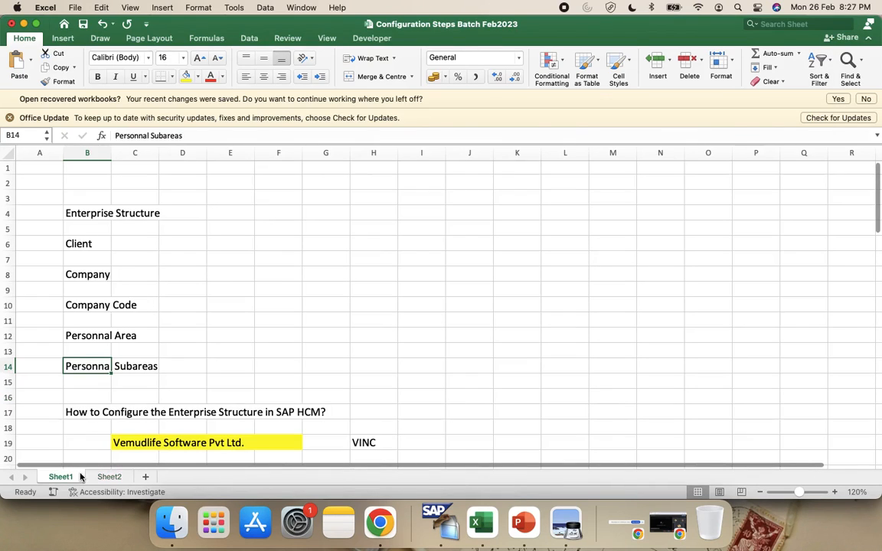
pyautogui.click(122, 445)
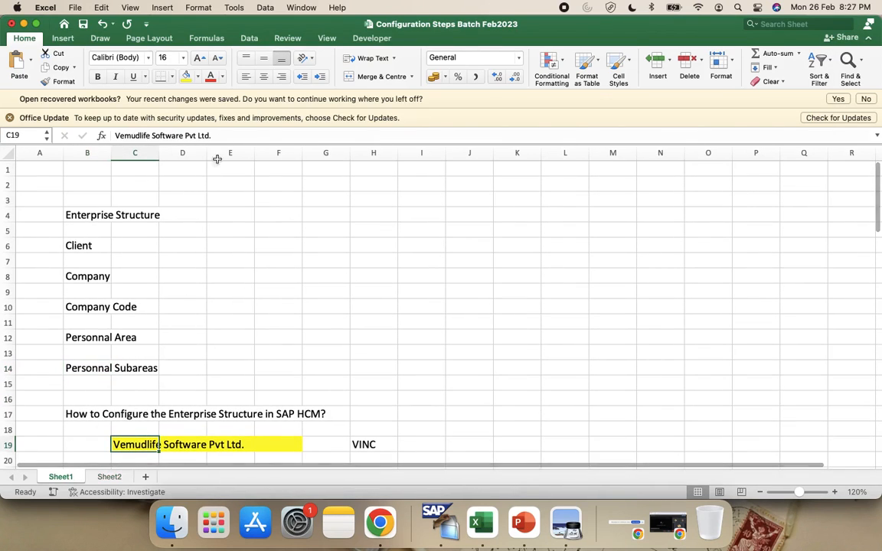
pyautogui.click(224, 137)
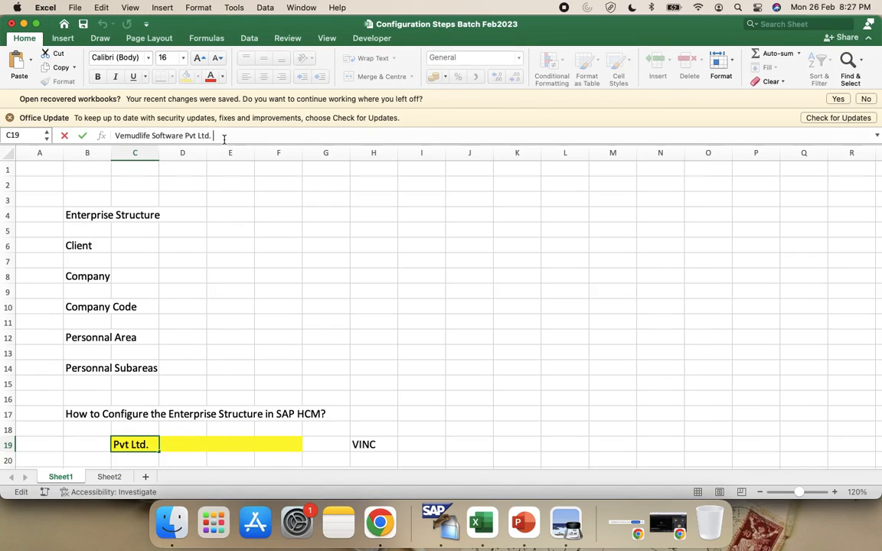
pyautogui.tripleClick(224, 136)
pyautogui.press('super+c')
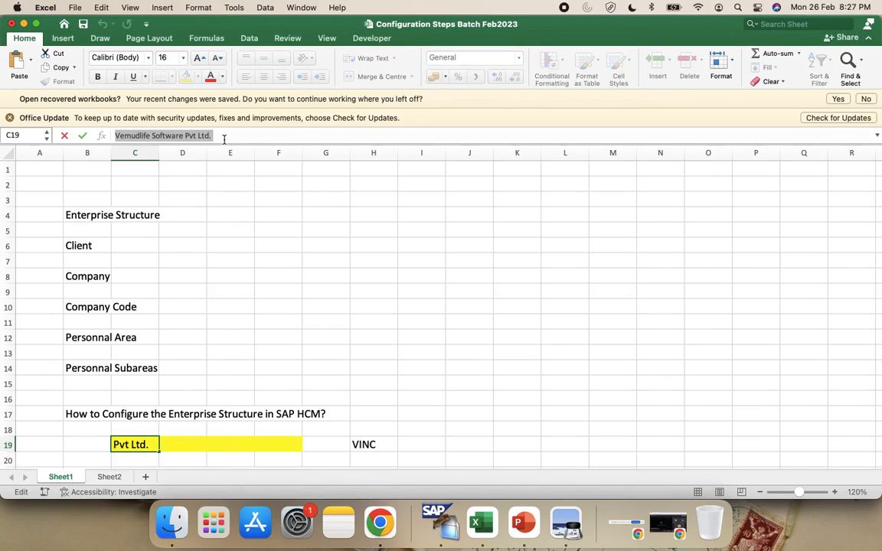
# Step: In SAP, name the organizational unit Vemudlife Software Pvt Ltd. with the abbreviation VEMUDLIFE
pyautogui.press('super+Tab')
pyautogui.click(232, 155)
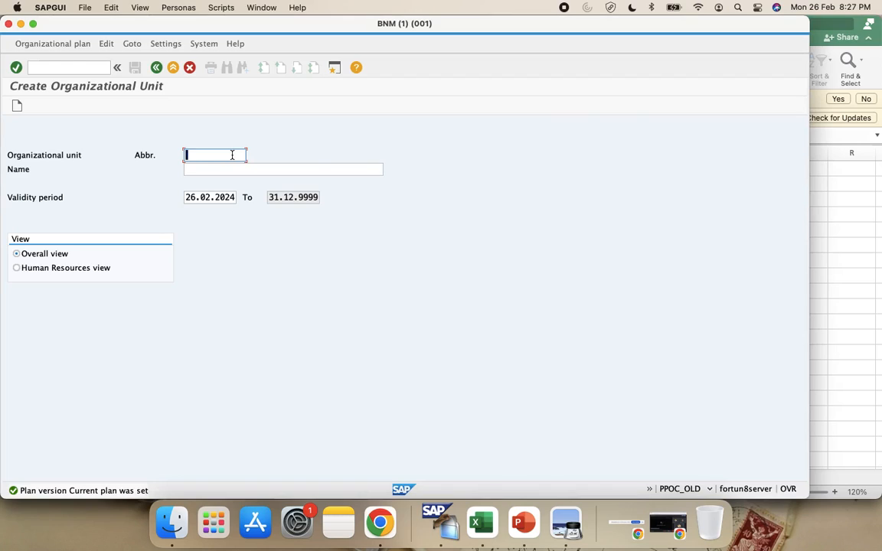
pyautogui.click(221, 169)
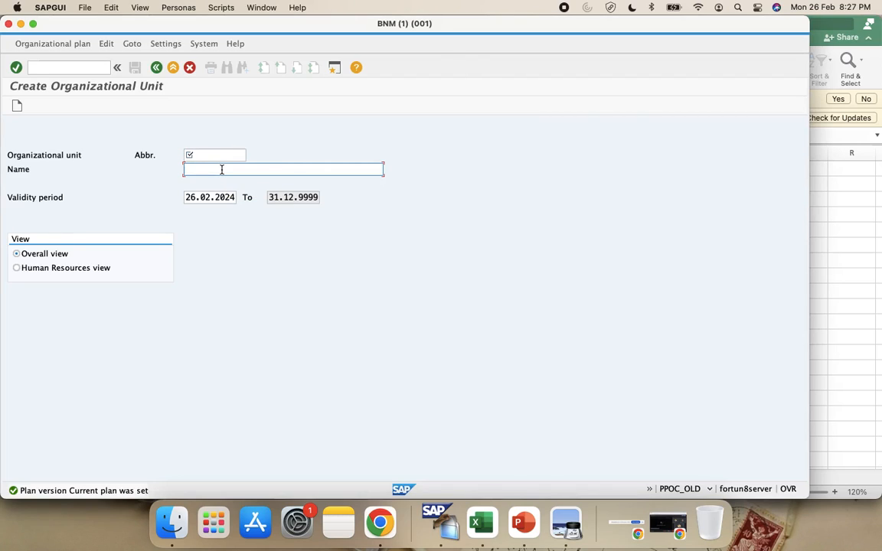
pyautogui.press('super+v')
pyautogui.click(209, 152)
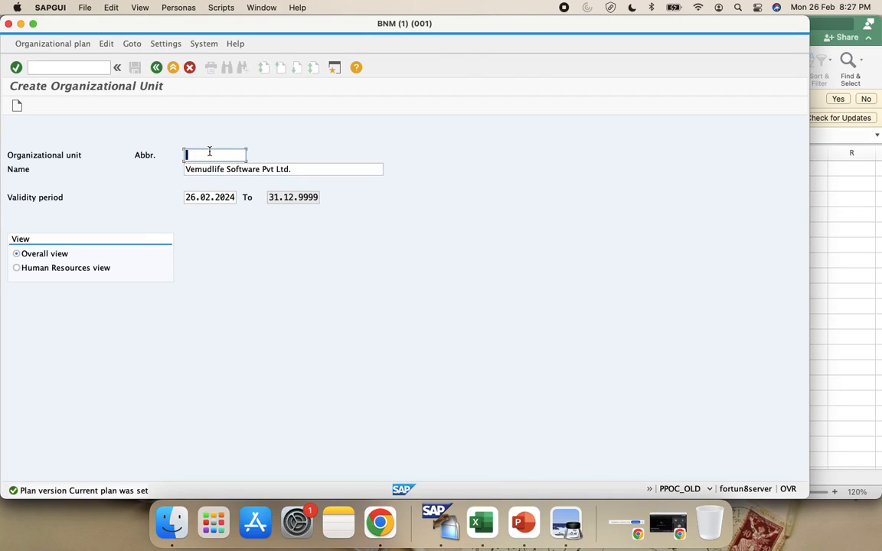
pyautogui.write('VEMUDLIFE')
# Step: Set the start of the organizational unit's validity period to 01.01.2020
pyautogui.click(234, 196)
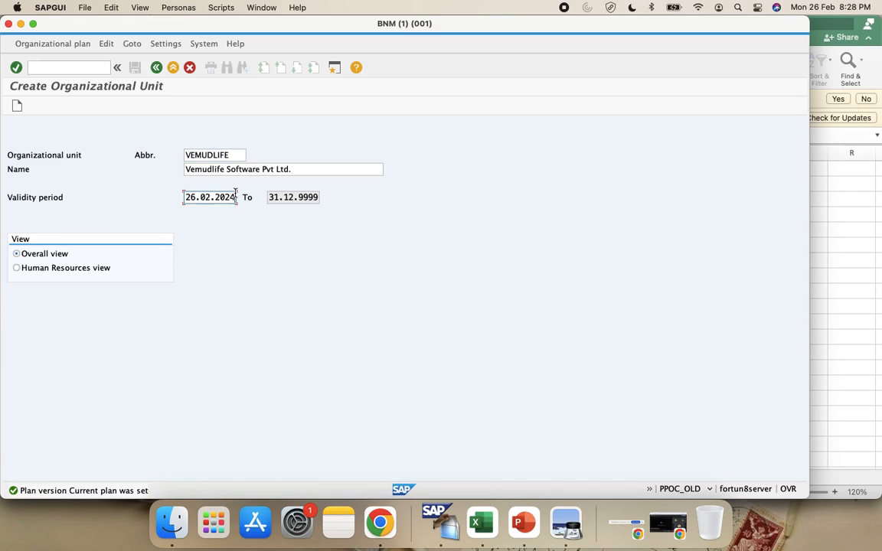
pyautogui.hotkey('shift', 'Home')
pyautogui.press('BackSpace')
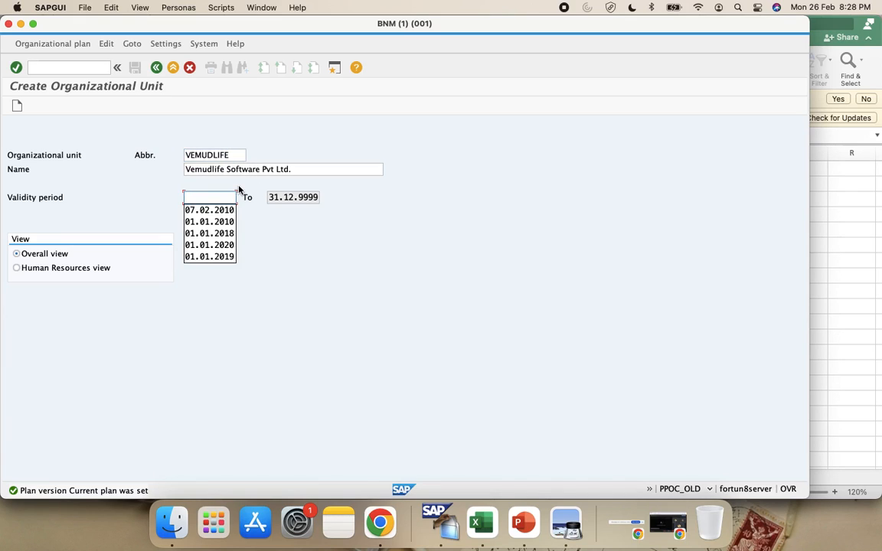
pyautogui.write('01')
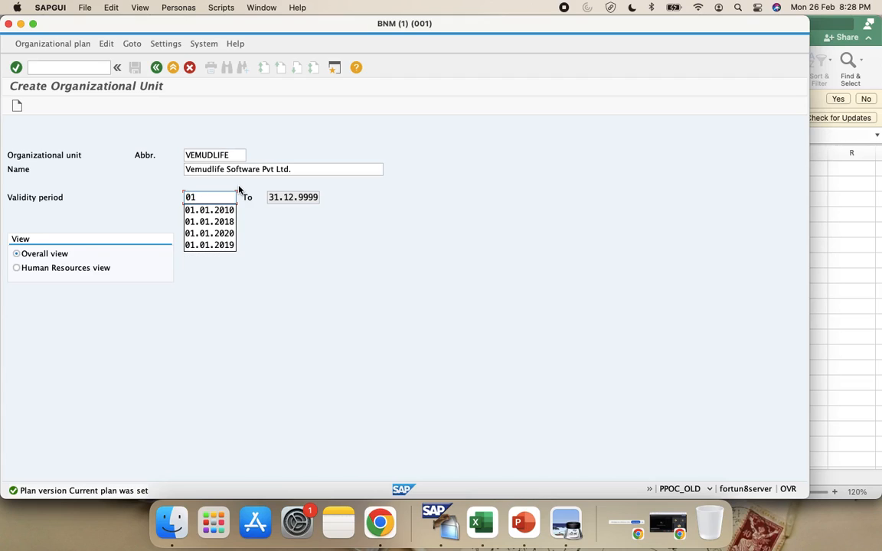
pyautogui.write('.01.2020')
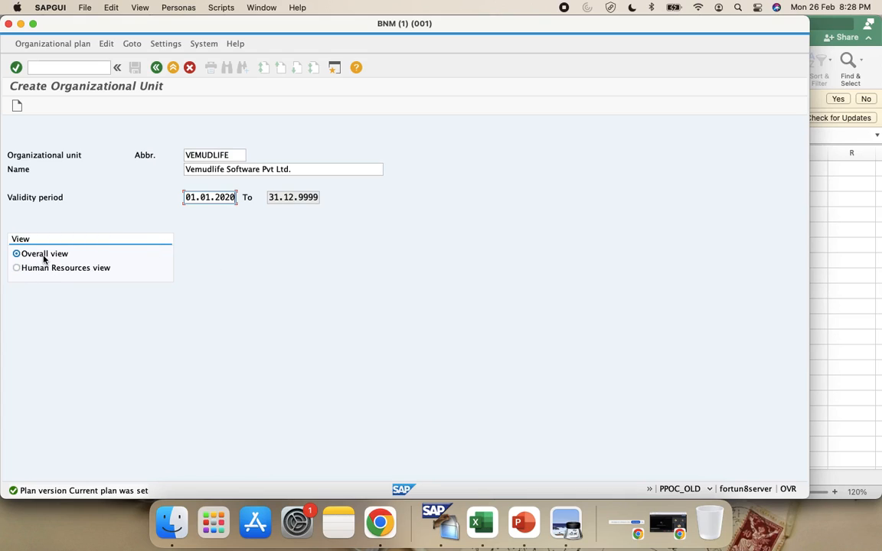
# Step: Create the organizational unit under a new customizing request with the short description "HR:Organzation Structure Vemudlife Pvt Ltd."
pyautogui.click(18, 104)
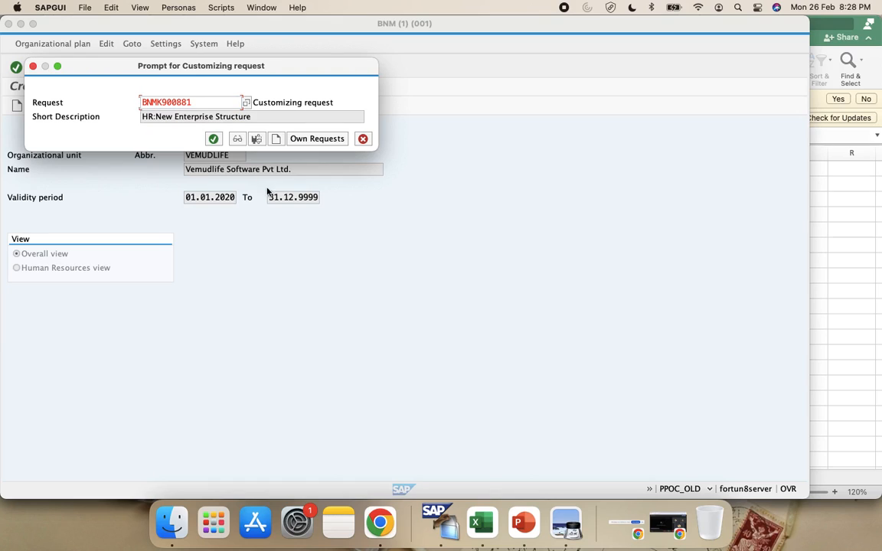
pyautogui.click(276, 138)
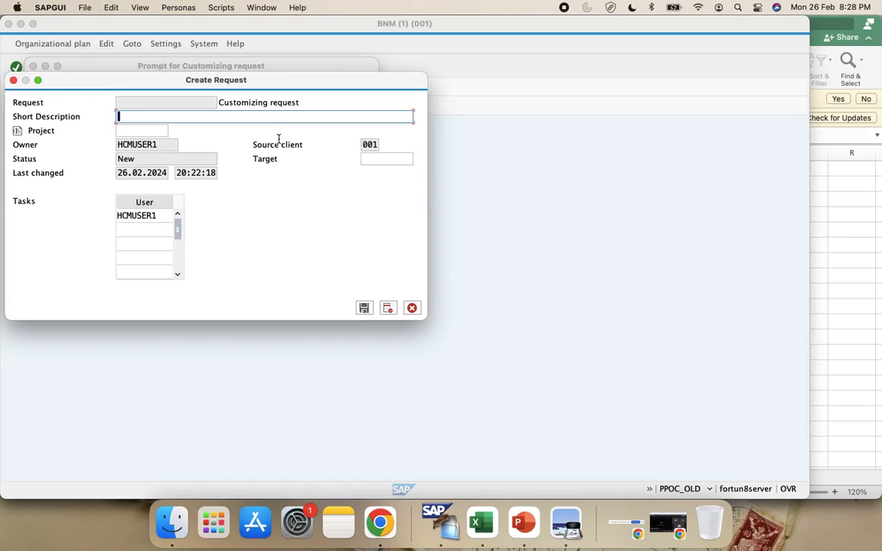
pyautogui.write('HR: Organzation Structure ')
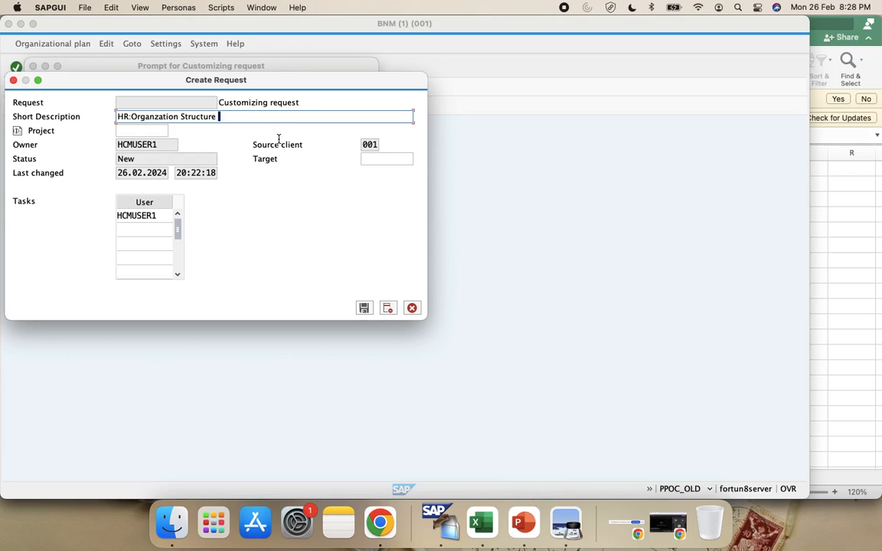
pyautogui.write('Vemudlif e Pvt Ltd.')
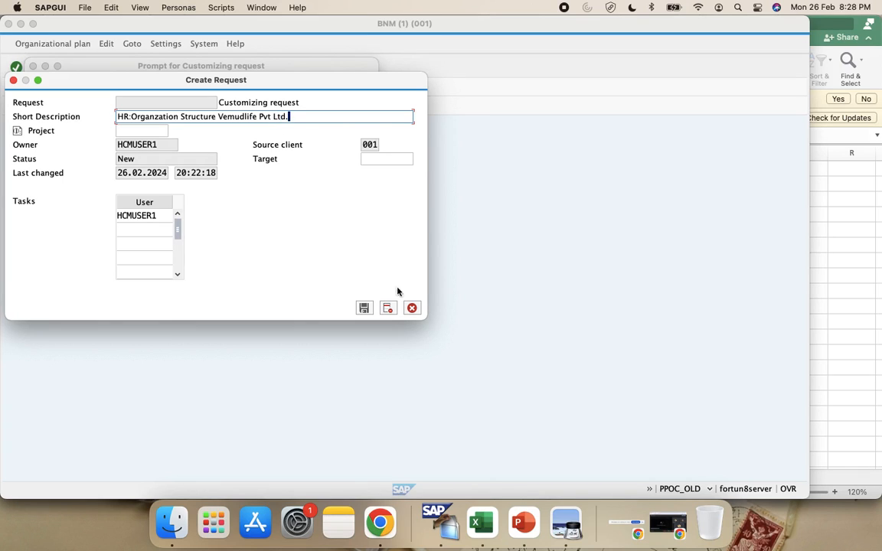
pyautogui.click(364, 307)
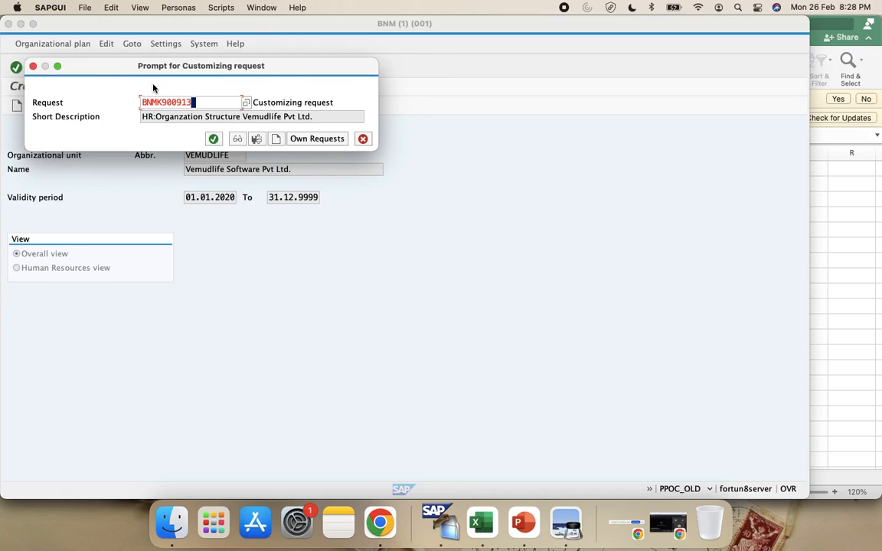
pyautogui.click(213, 139)
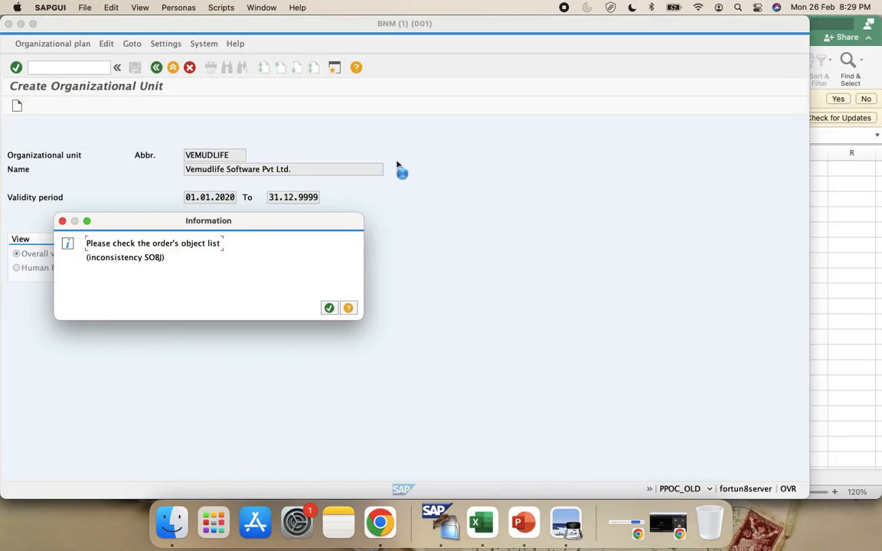
pyautogui.click(328, 308)
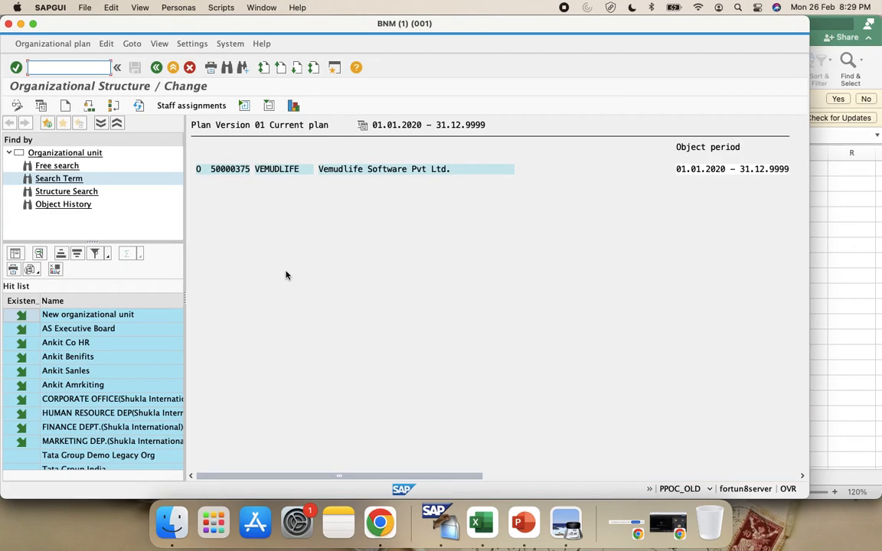
# Step: Examine the object type and object number of the VEMUDLIFE organizational unit in the structure
pyautogui.click(234, 170)
pyautogui.moveTo(249, 169); pyautogui.dragTo(212, 169)
pyautogui.click(230, 192)
pyautogui.click(248, 167)
pyautogui.moveTo(249, 168); pyautogui.dragTo(210, 169)
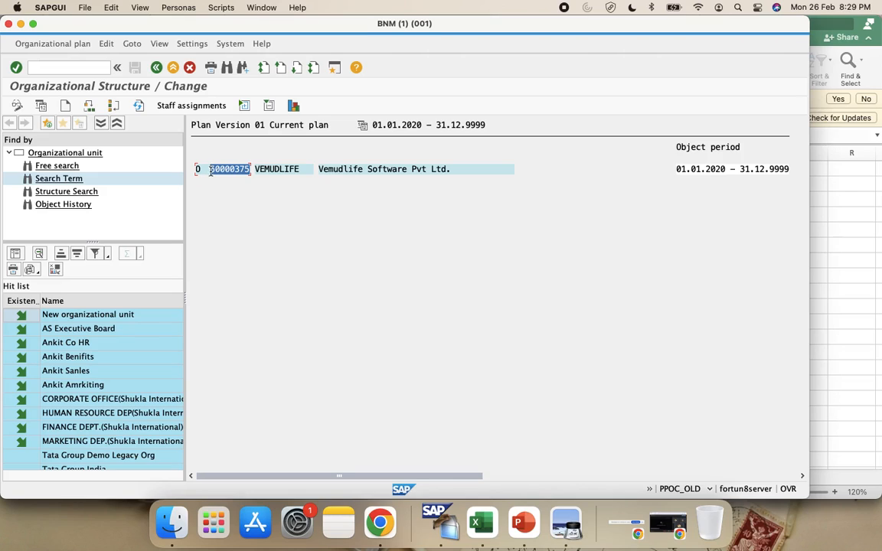
pyautogui.click(218, 194)
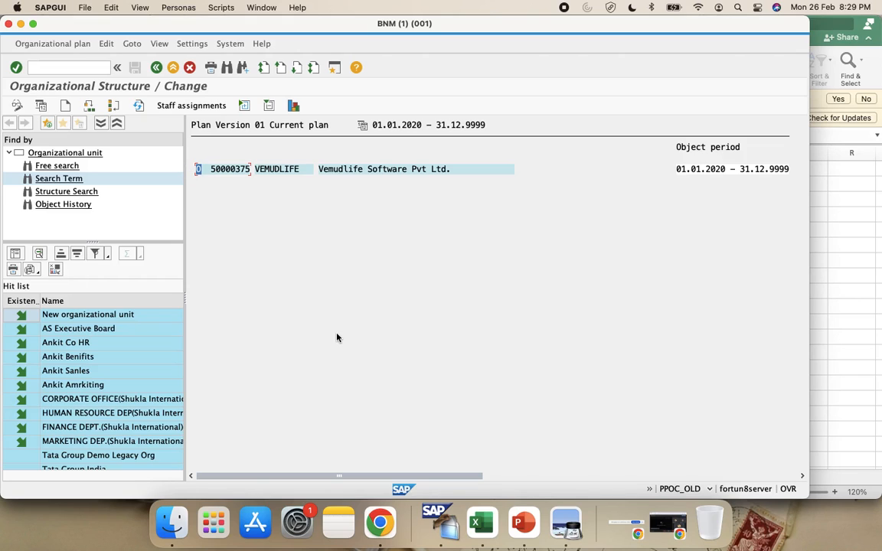
# Step: On the Organization Structure slide in PowerPoint, insert the sentence "Every Object is associated with an Object ID." before "While there are many"
pyautogui.click(521, 523)
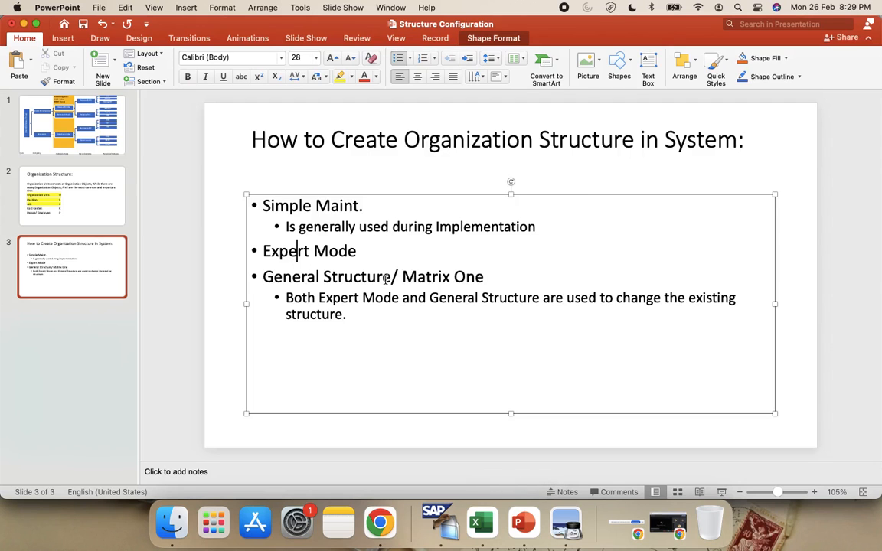
pyautogui.click(75, 191)
pyautogui.click(94, 286)
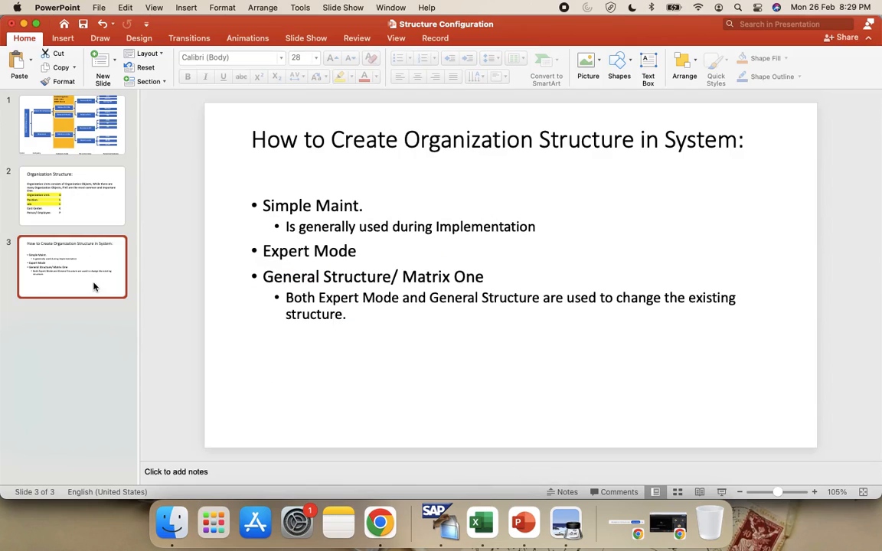
pyautogui.click(114, 195)
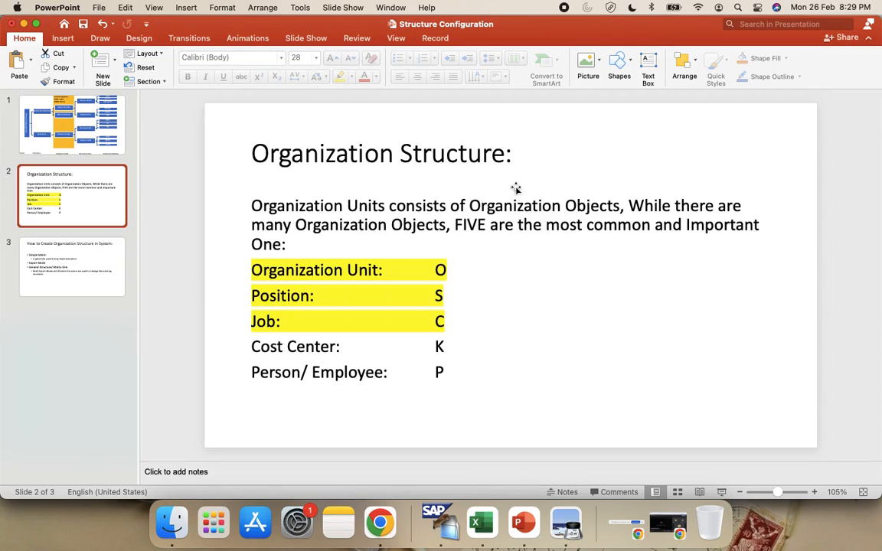
pyautogui.click(372, 234)
pyautogui.click(447, 206)
pyautogui.click(631, 204)
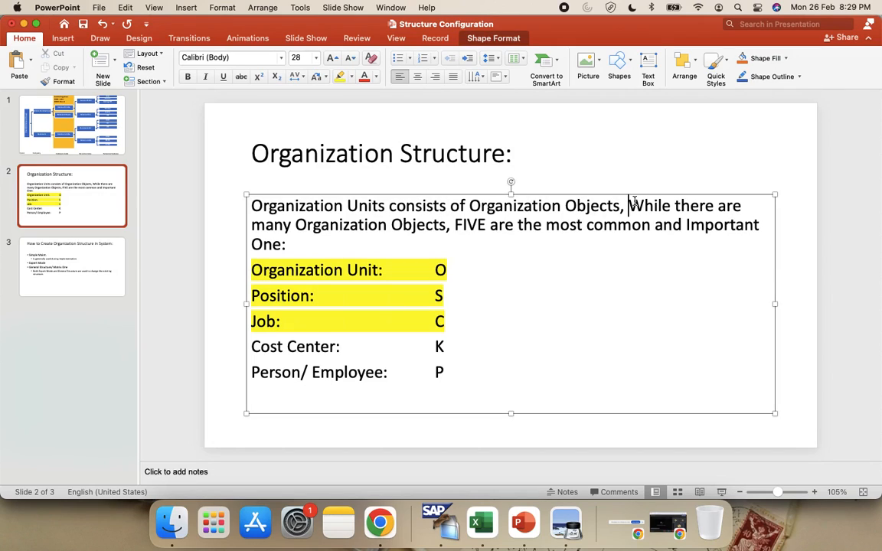
pyautogui.write('Ever')
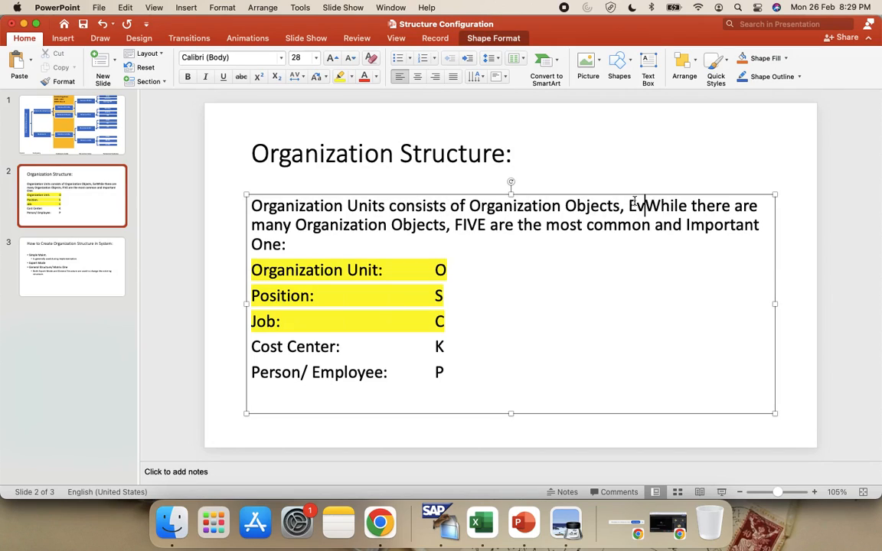
pyautogui.write('y Obje')
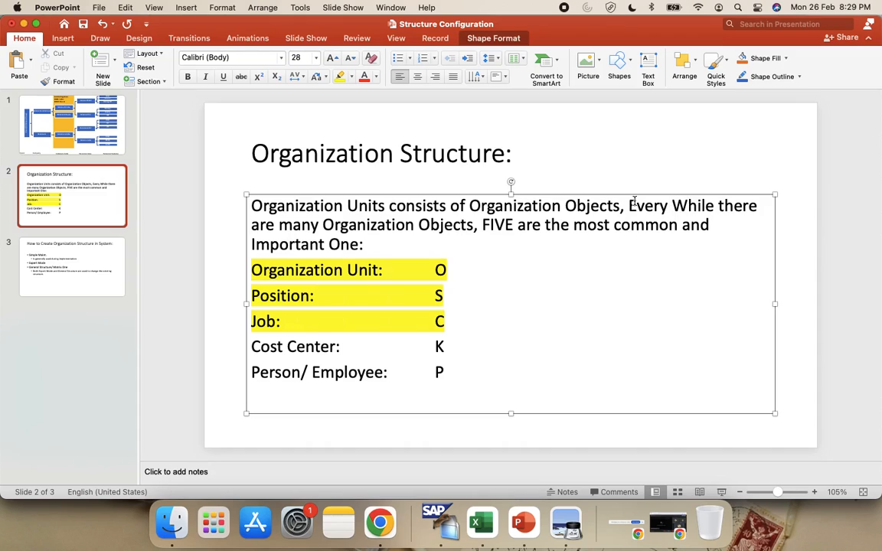
pyautogui.write('ct is ')
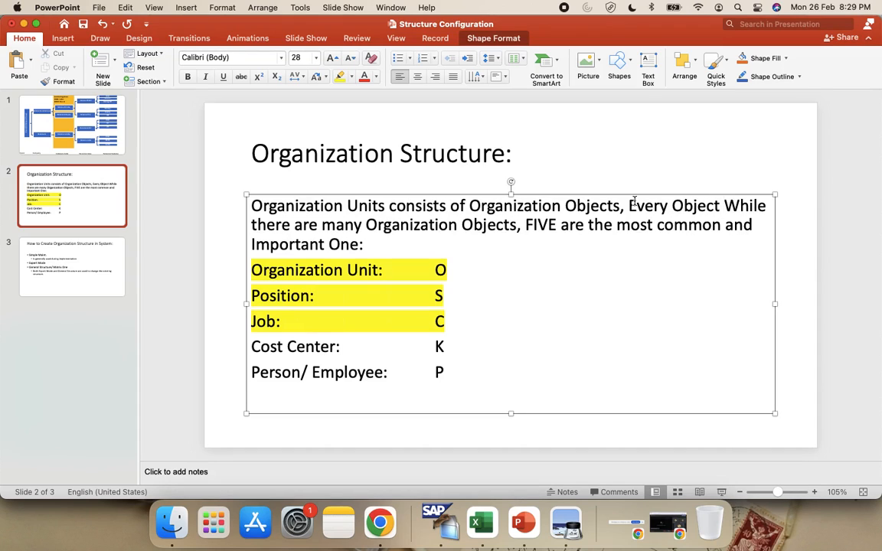
pyautogui.write('associated ')
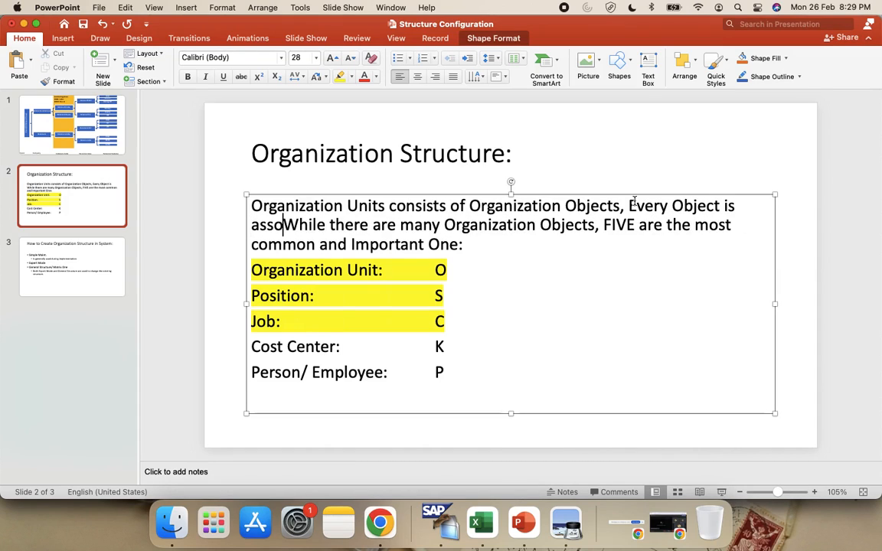
pyautogui.write('with an ')
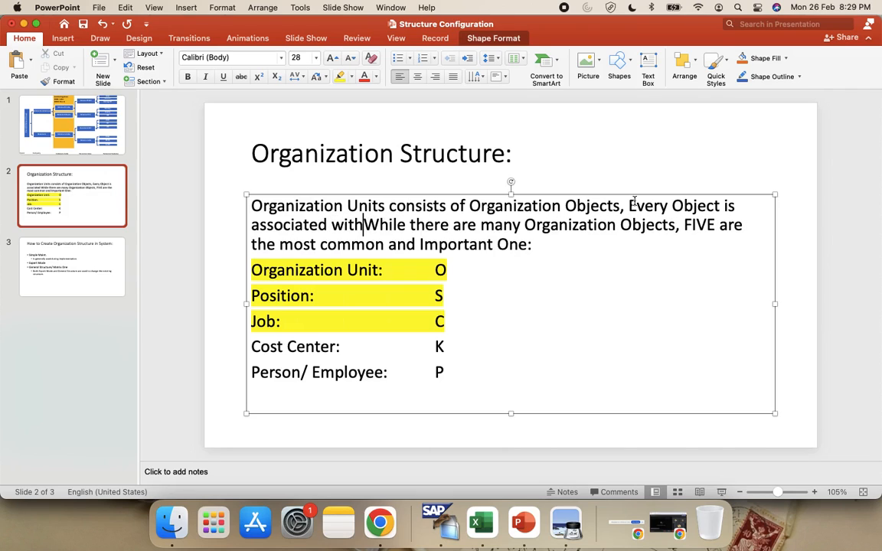
pyautogui.write('Object ')
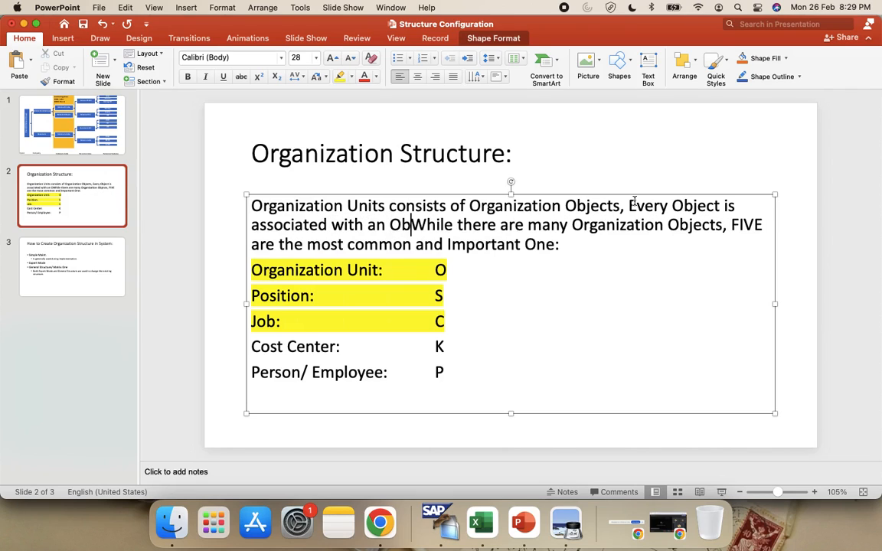
pyautogui.write('ID.')
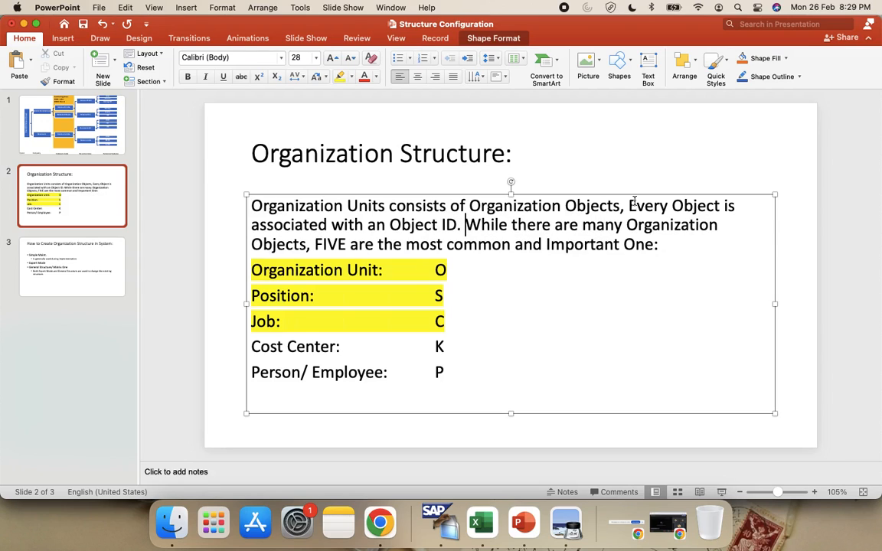
# Step: Move the Structure Configuration presentation window to a separate desktop, apart from the SAP window
pyautogui.press('super+Tab')
pyautogui.press('super+Tab')
pyautogui.press('super+Tab')
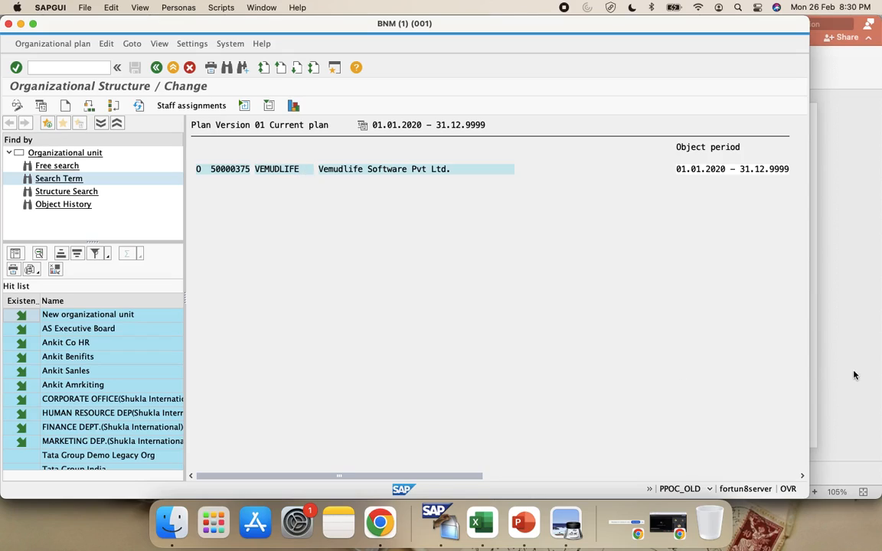
pyautogui.click(874, 385)
pyautogui.hotkey('ctrl', 'Up')
pyautogui.moveTo(684, 381); pyautogui.dragTo(528, 47)
pyautogui.click(548, 46)
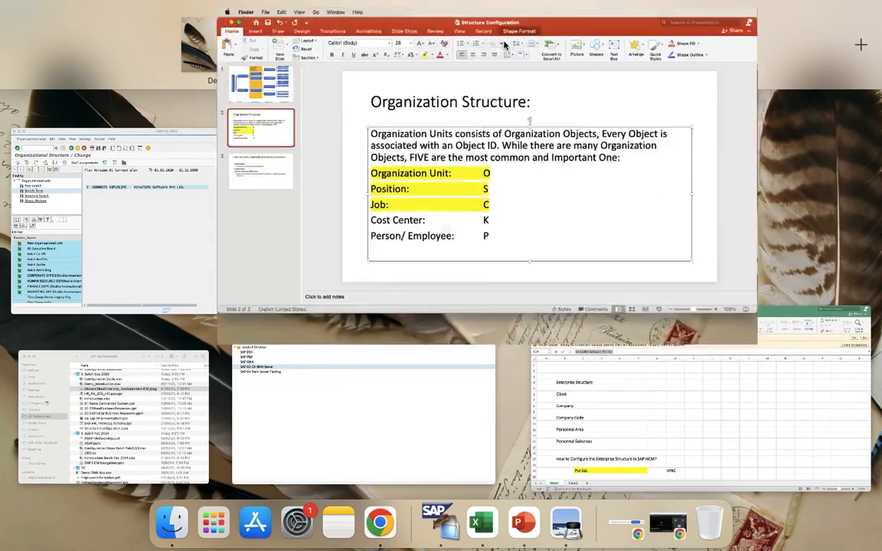
# Step: Compare the presentation's structure diagram and Person/Employee object type with the VEMUDLIFE unit's object ID in SAP
pyautogui.click(59, 128)
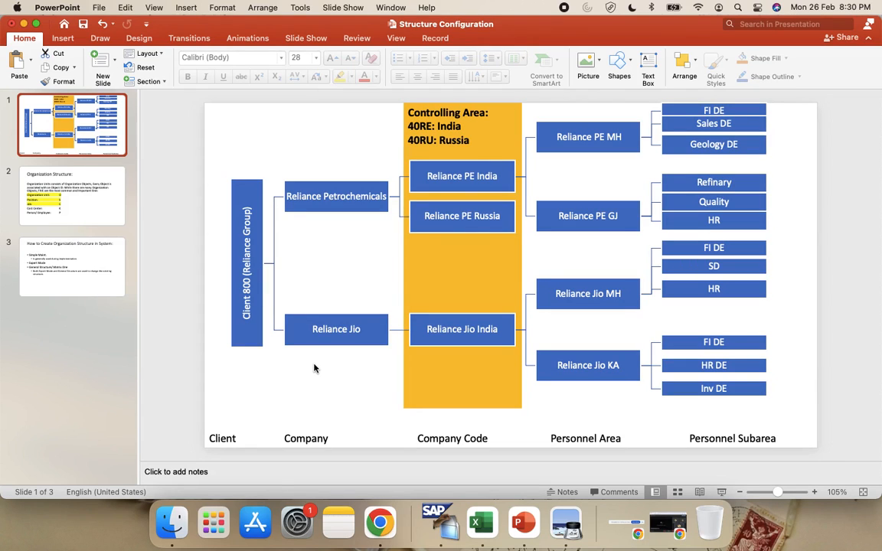
pyautogui.hotkey('ctrl', 'Right')
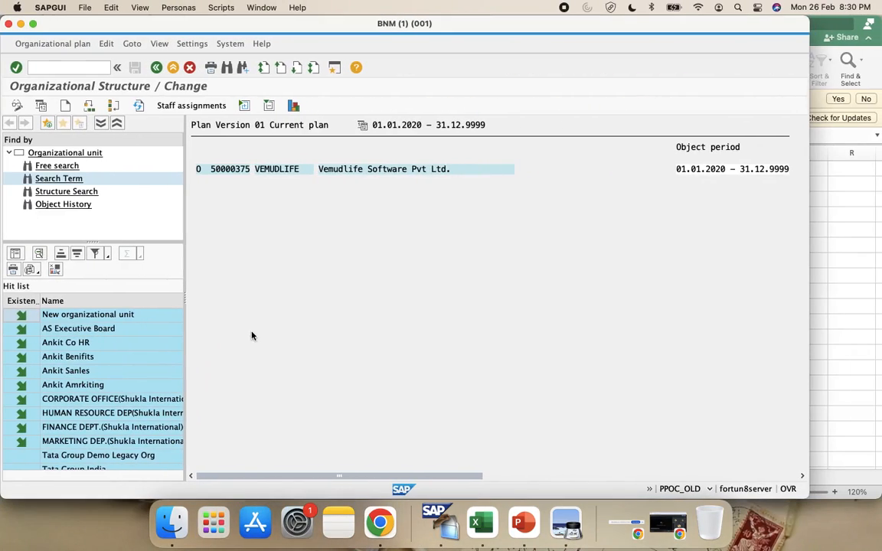
pyautogui.hotkey('ctrl', 'Left')
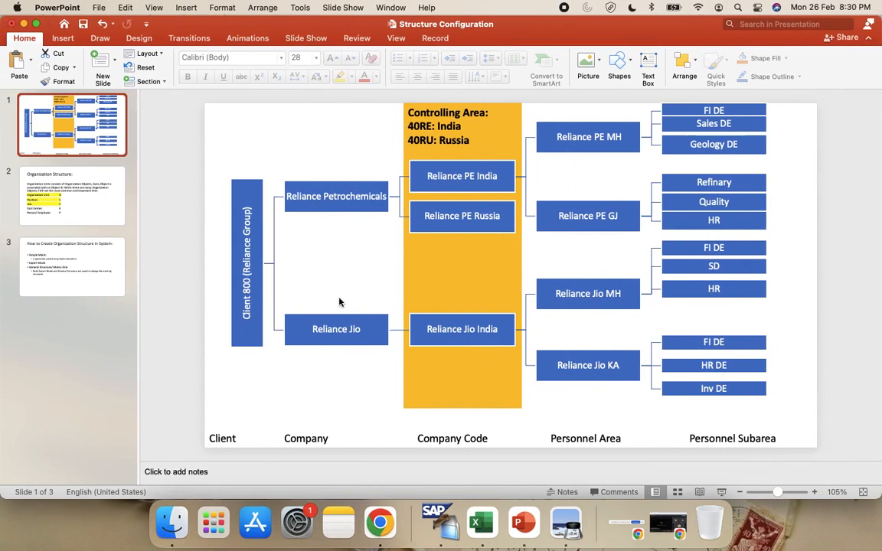
pyautogui.hotkey('ctrl', 'Right')
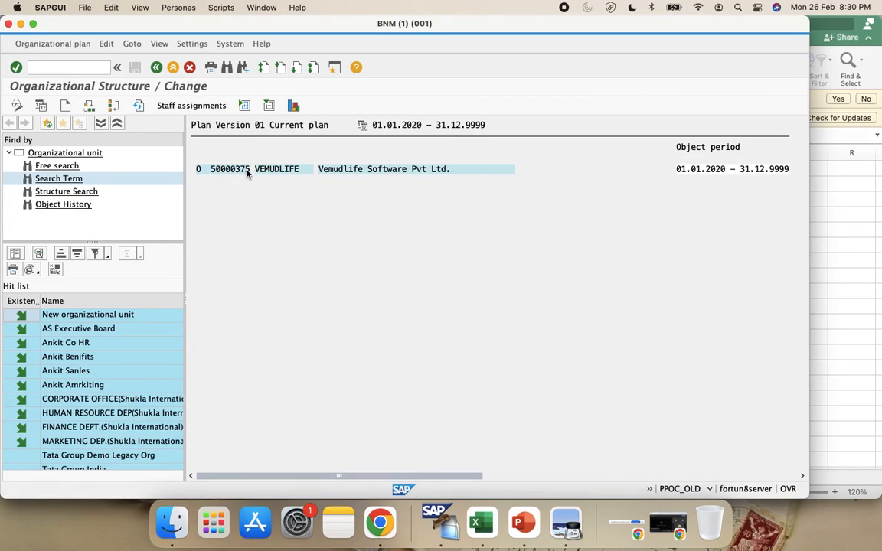
pyautogui.click(232, 169)
pyautogui.hotkey('ctrl', 'Left')
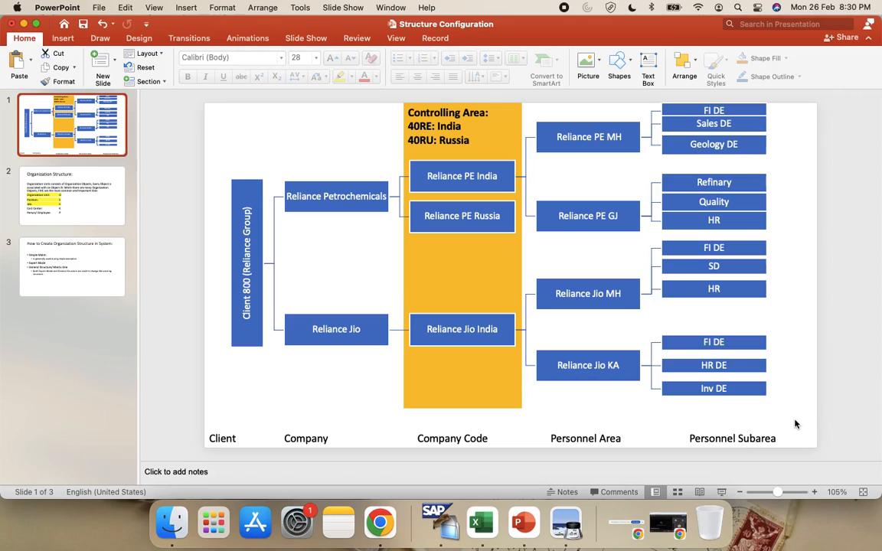
pyautogui.click(76, 189)
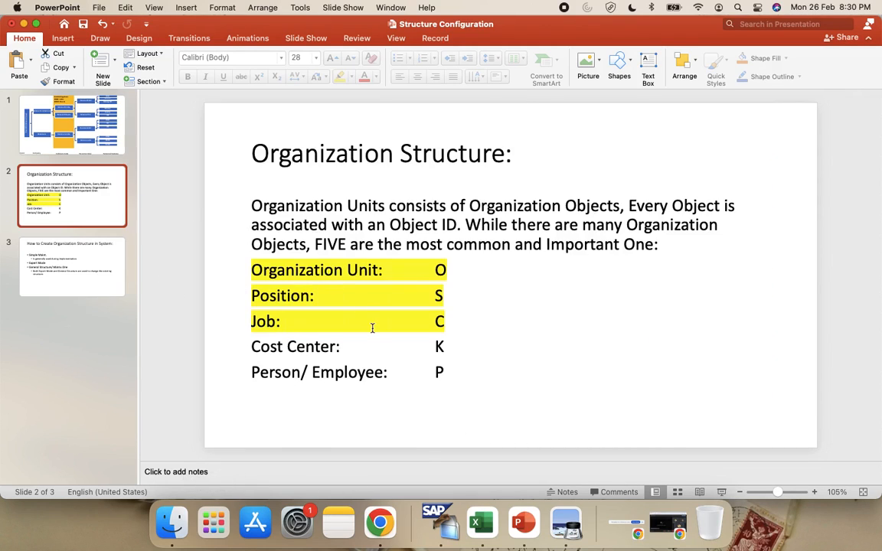
pyautogui.click(392, 380)
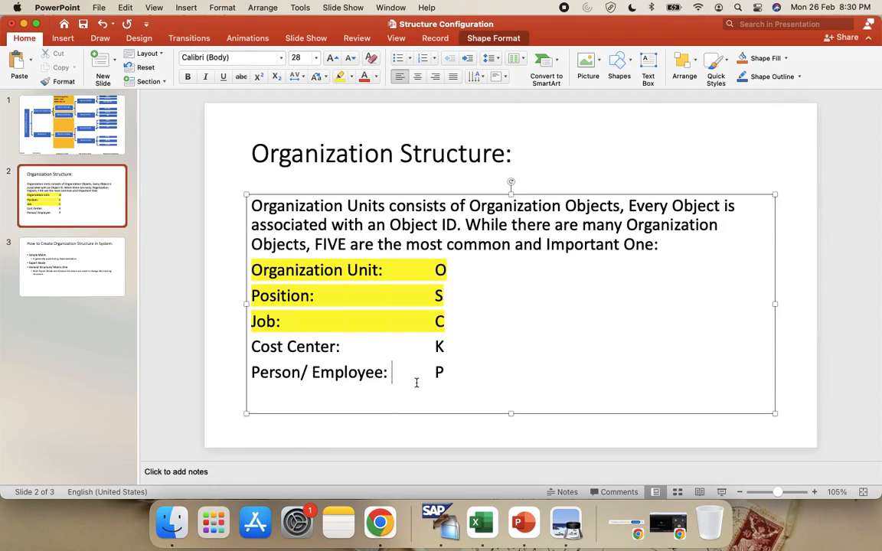
pyautogui.click(452, 377)
pyautogui.doubleClick(452, 377)
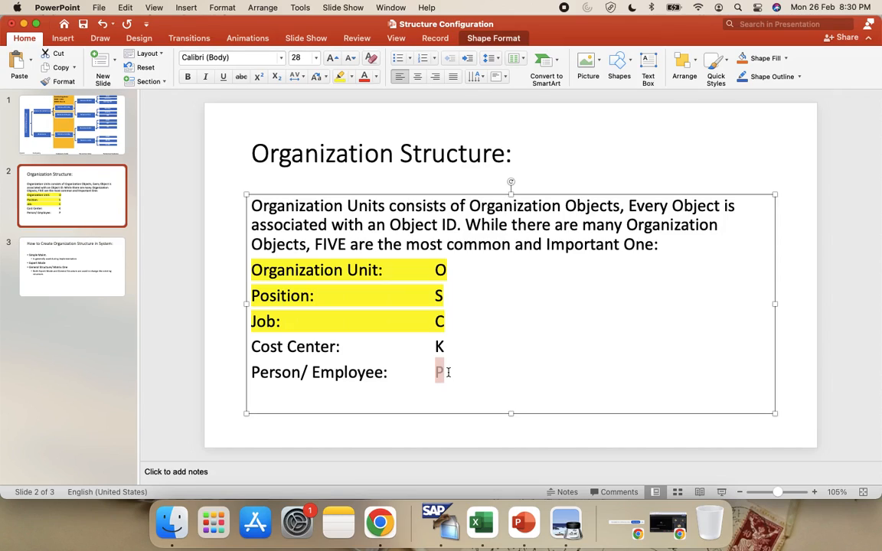
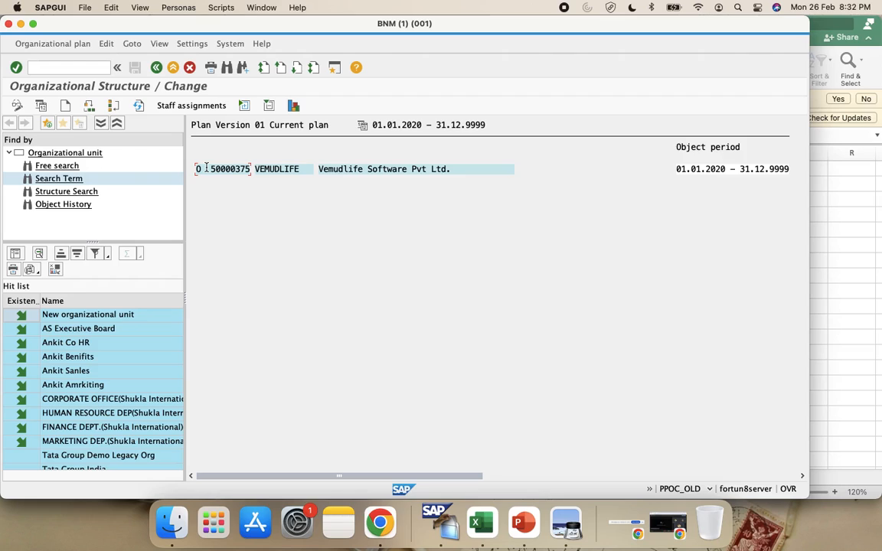
# Step: In SAP, start creating organizational units beneath VEMUDLIFE and check the structure diagram in PowerPoint
pyautogui.click(65, 110)
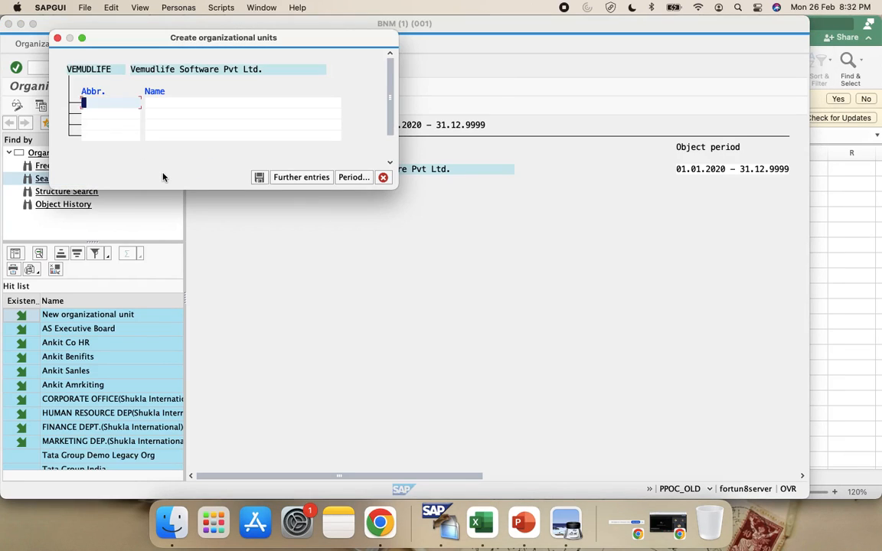
pyautogui.click(221, 209)
pyautogui.press('super+Tab')
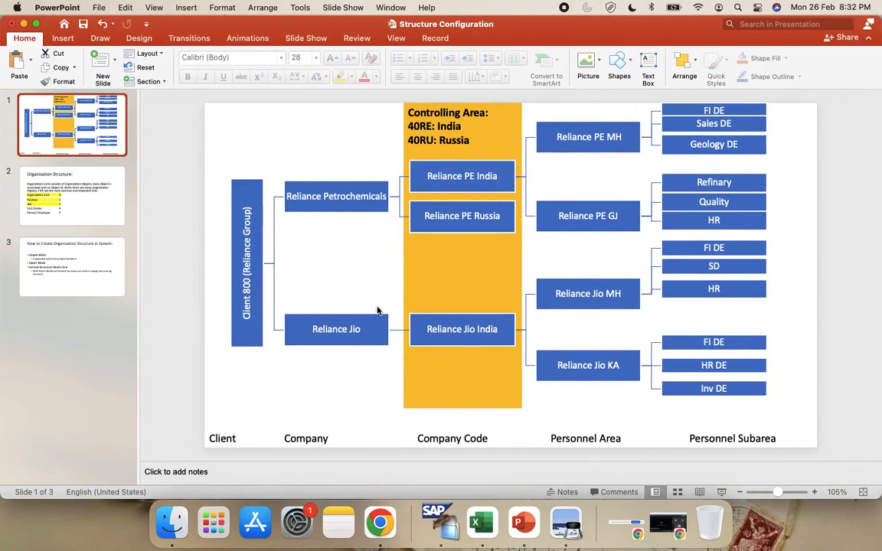
pyautogui.press('super+Tab')
pyautogui.write('Delh')
pyautogui.press('BackSpace')
pyautogui.press('BackSpace')
pyautogui.press('BackSpace')
pyautogui.press('BackSpace')
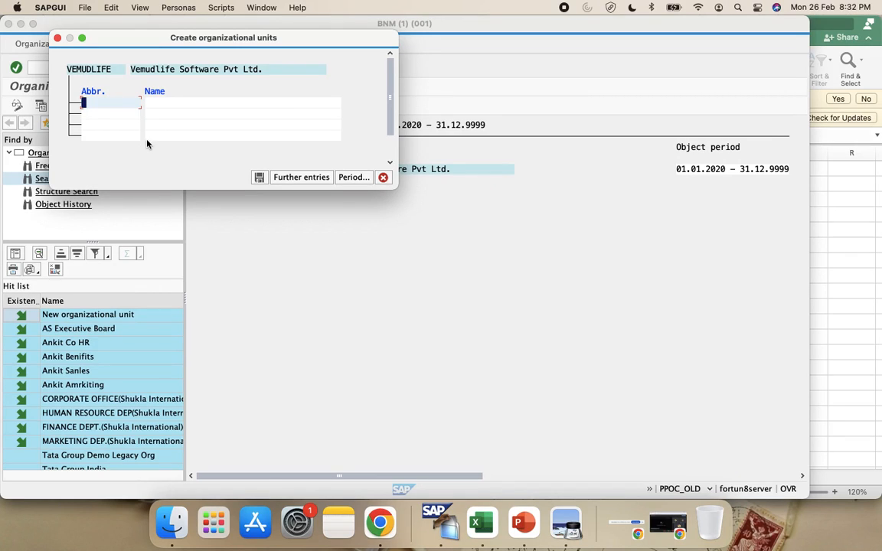
pyautogui.write('Vemudlife')
pyautogui.press('Tab')
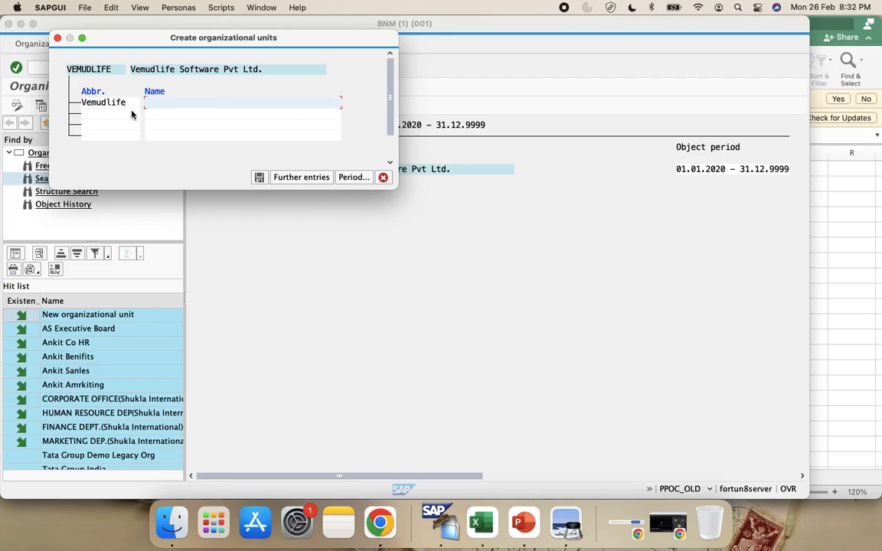
pyautogui.click(130, 105)
pyautogui.press('BackSpace')
pyautogui.press('BackSpace')
pyautogui.press('BackSpace')
pyautogui.press('BackSpace')
pyautogui.press('BackSpace')
pyautogui.press('BackSpace')
pyautogui.press('BackSpace')
pyautogui.press('BackSpace')
pyautogui.press('BackSpace')
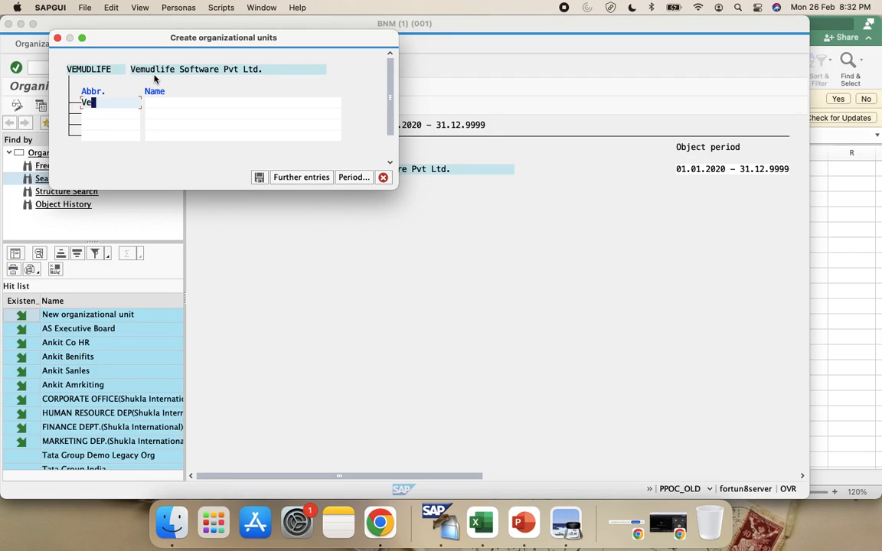
# Step: Enter the first subordinate organizational unit with the abbreviation VL India and the name Vemudlife India
pyautogui.write('VL India')
pyautogui.press('Tab')
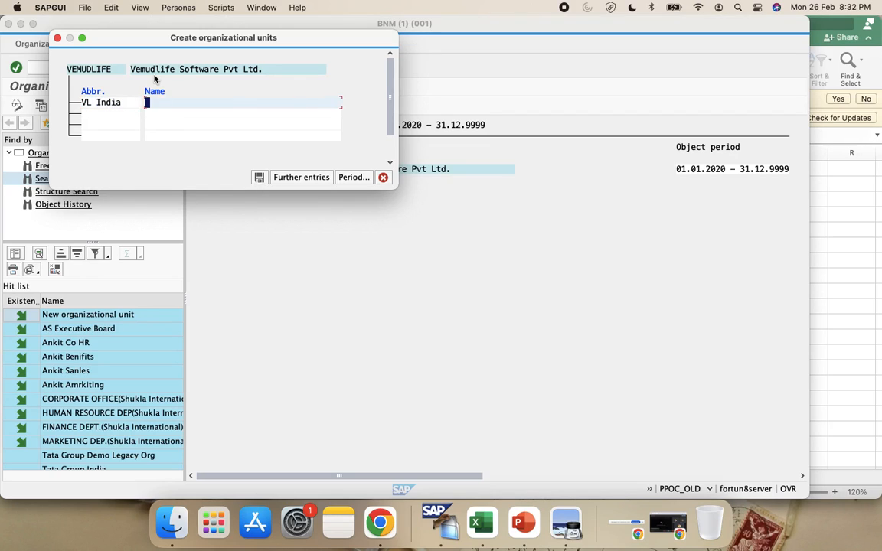
pyautogui.write('Vemudlife India')
# Step: Add a second subordinate unit, VL USA, named Vemudlife USA, and save the new units beneath VEMUDLIFE
pyautogui.click(98, 113)
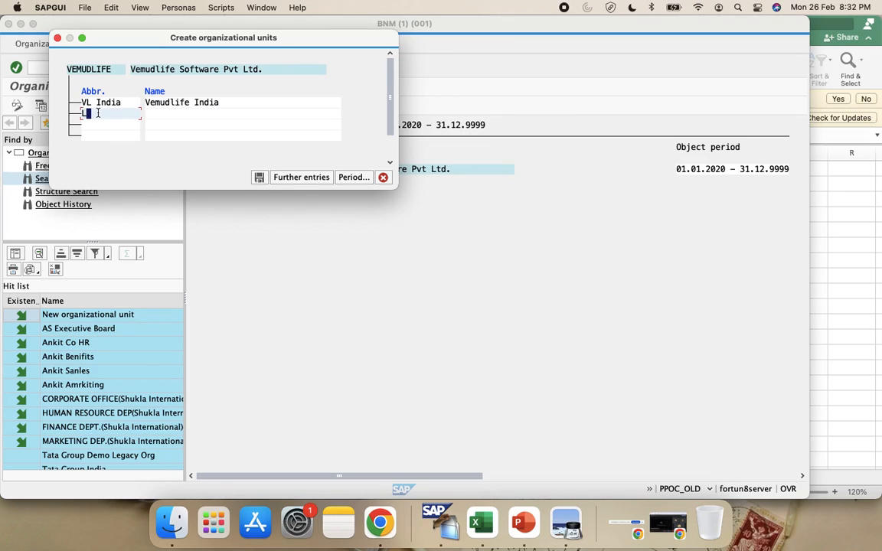
pyautogui.write('VL USA')
pyautogui.click(237, 113)
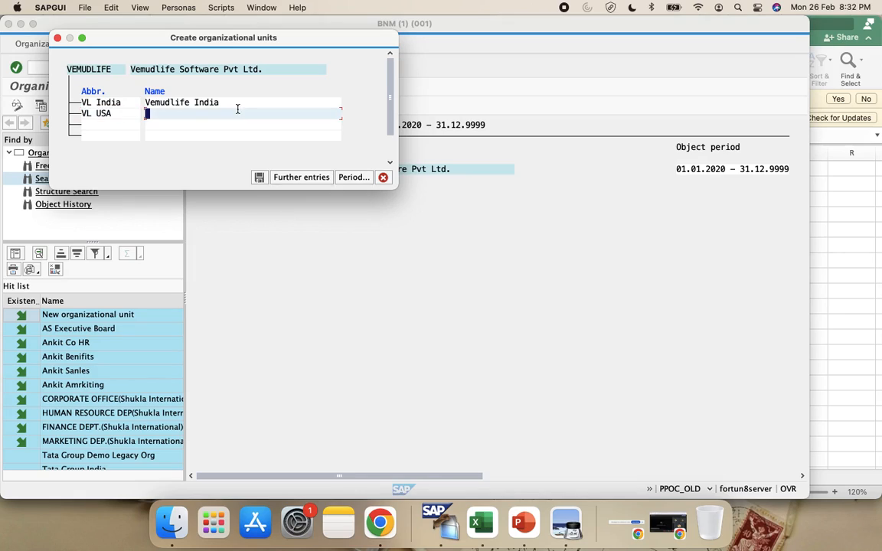
pyautogui.write('Vemudlife USA')
pyautogui.click(259, 177)
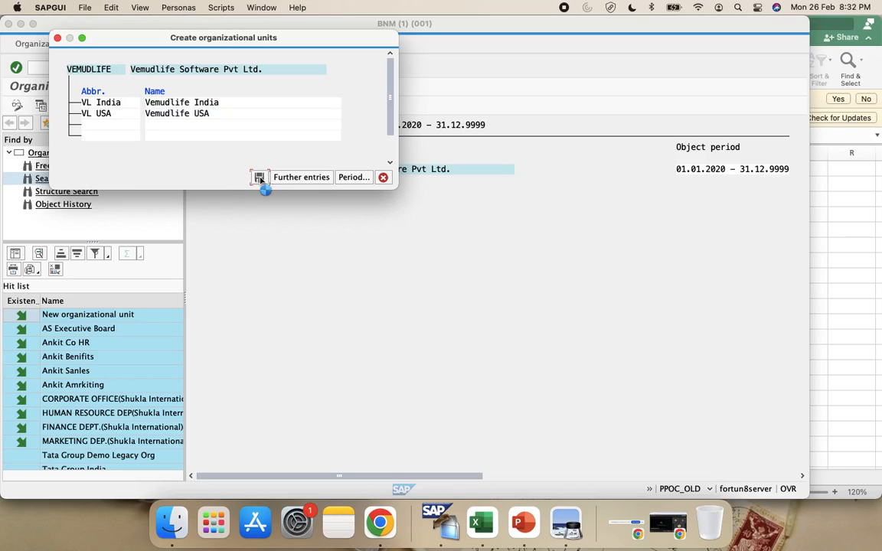
pyautogui.click(212, 139)
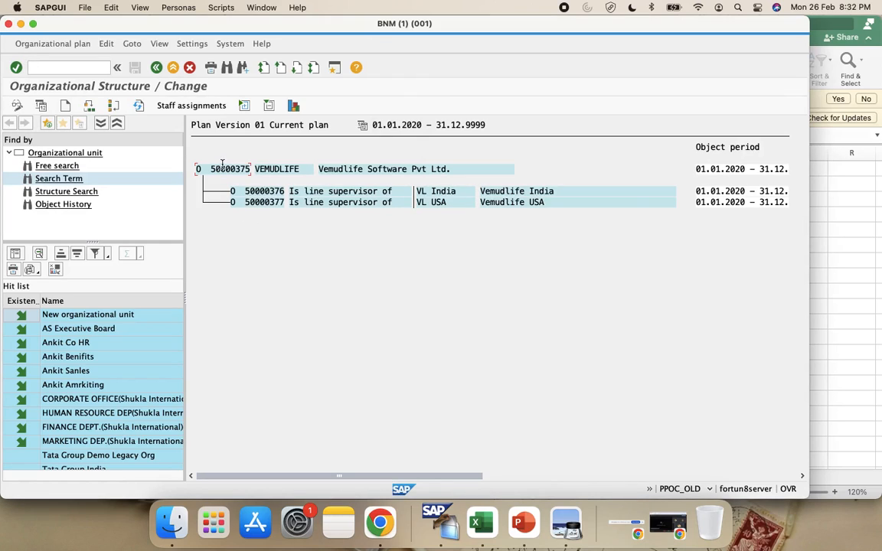
# Step: Enter a new organizational unit beneath VL India with the abbreviation VL GJ and the name Vemudlife Pvt Gujrat
pyautogui.click(240, 201)
pyautogui.click(226, 169)
pyautogui.click(266, 191)
pyautogui.click(65, 107)
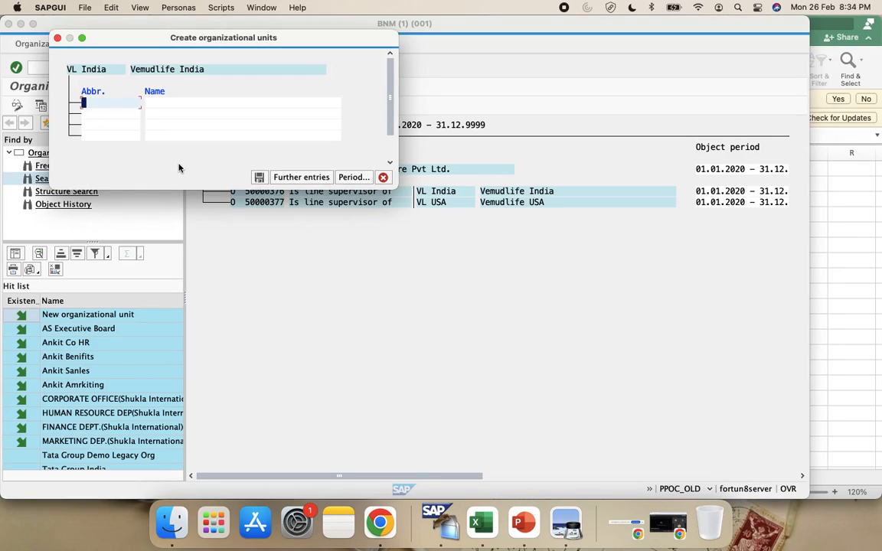
pyautogui.write('VL GJ')
pyautogui.press('Tab')
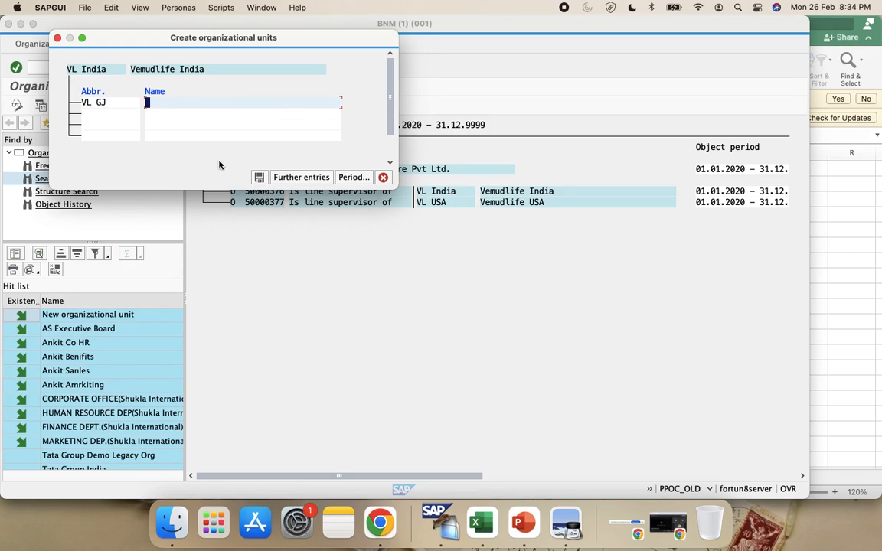
pyautogui.write('Vemudlife Pvt Gujrat')
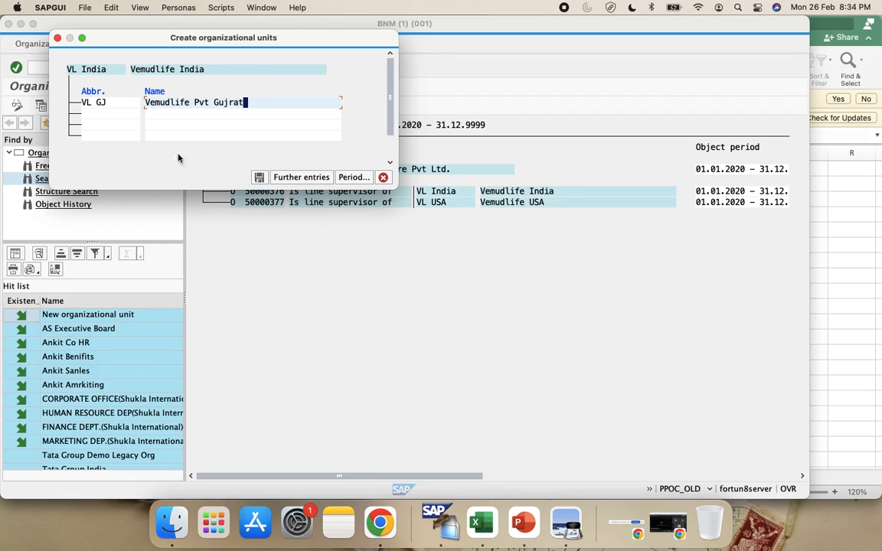
# Step: Enter a second unit beneath VL India with the abbreviation VL MH and the name Vemudlife Pvt Maharashtra
pyautogui.click(110, 114)
pyautogui.write('VL ')
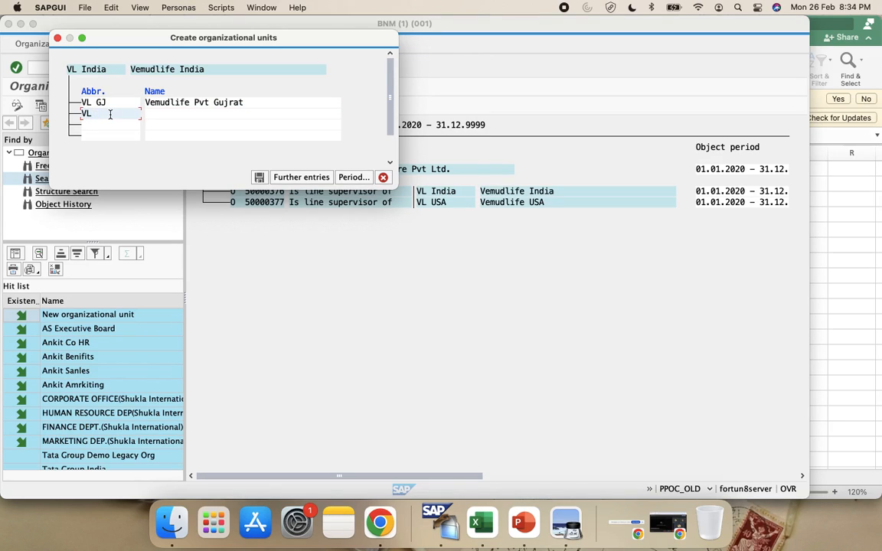
pyautogui.write('MH')
pyautogui.press('Tab')
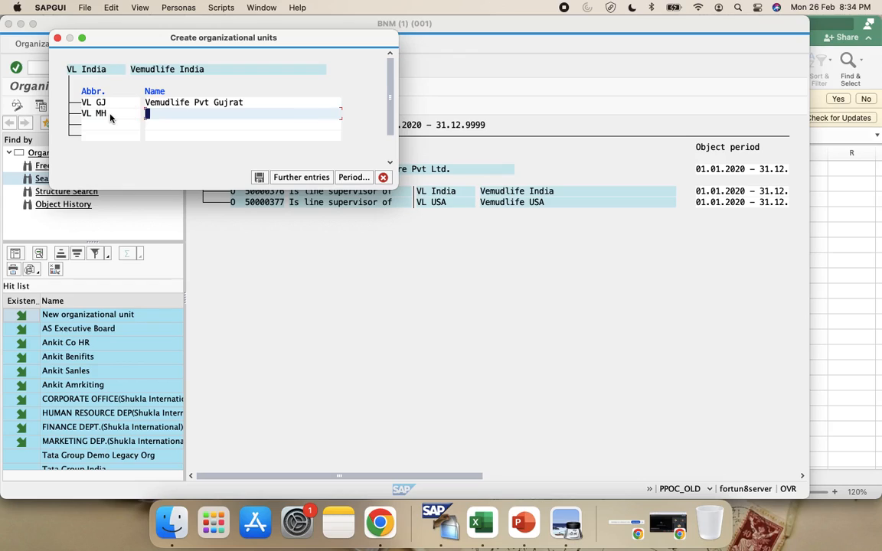
pyautogui.write('Vemudlife Pvt M')
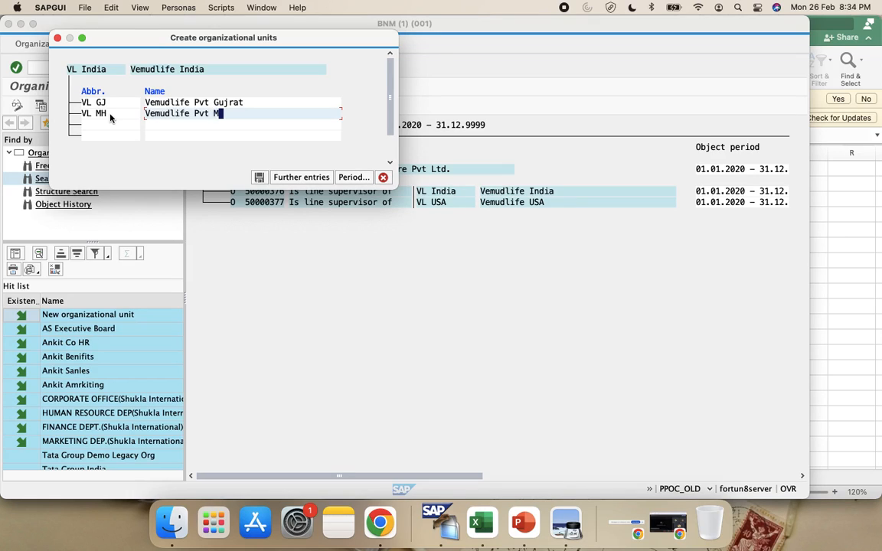
pyautogui.write('aharashtra')
# Step: Add a third unit, VL KA, named Vemudlife Pvt Karanataka, and save the units beneath VL India to the customizing request
pyautogui.click(92, 127)
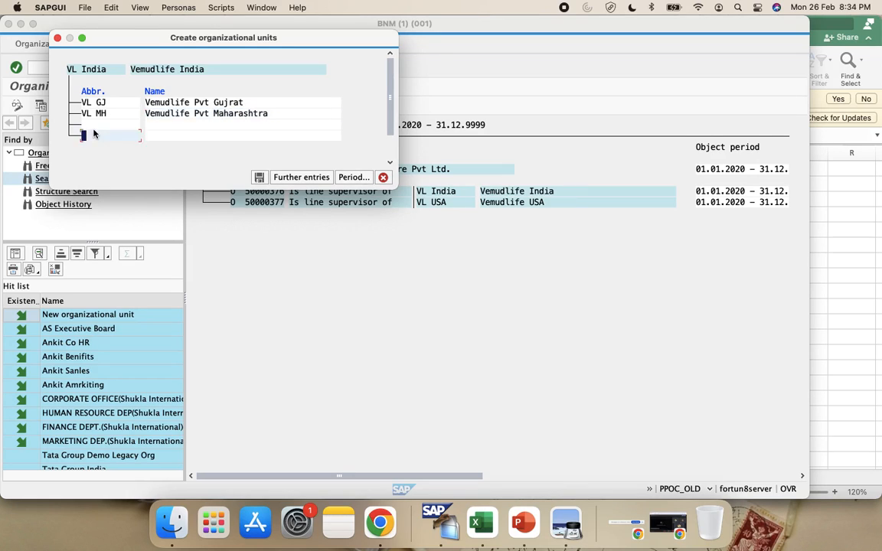
pyautogui.write('VLA')
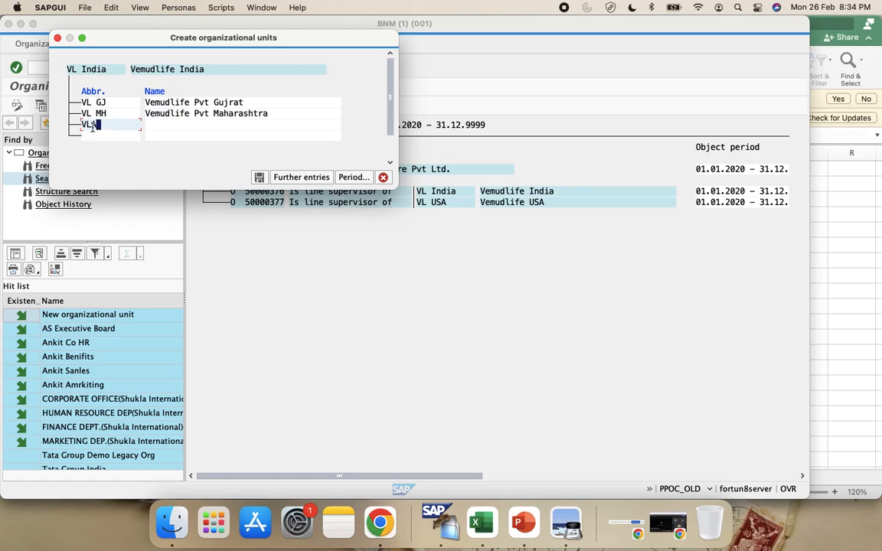
pyautogui.press('BackSpace')
pyautogui.press('BackSpace')
pyautogui.write('L')
pyautogui.press('BackSpace')
pyautogui.write('KA')
pyautogui.press('Tab')
pyautogui.write('Vemudlife Pc')
pyautogui.press('BackSpace')
pyautogui.write('vt Karanataka')
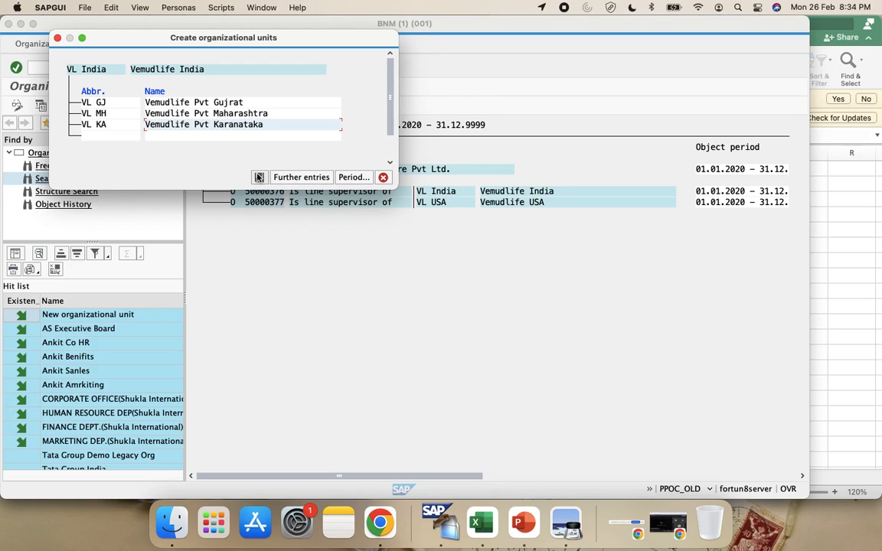
pyautogui.click(259, 177)
pyautogui.click(215, 143)
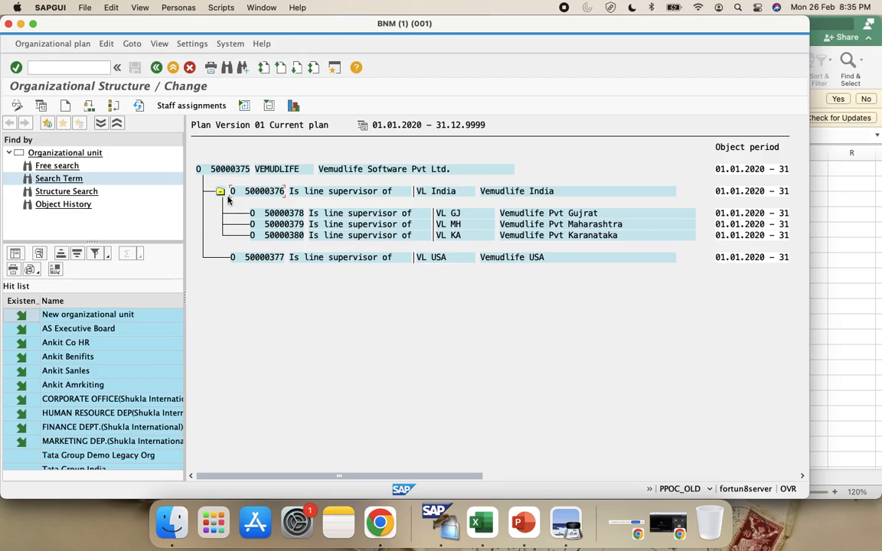
# Step: Start creating organizational units beneath VL GJ and enter VLGJ HR as the first abbreviation
pyautogui.click(214, 170)
pyautogui.click(276, 213)
pyautogui.click(65, 105)
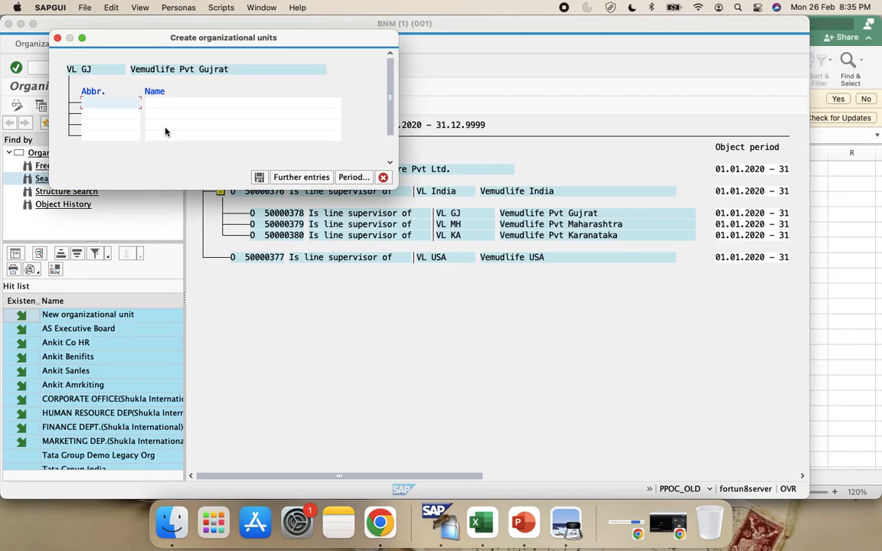
pyautogui.write('VLGJ HR')
pyautogui.press('Tab')
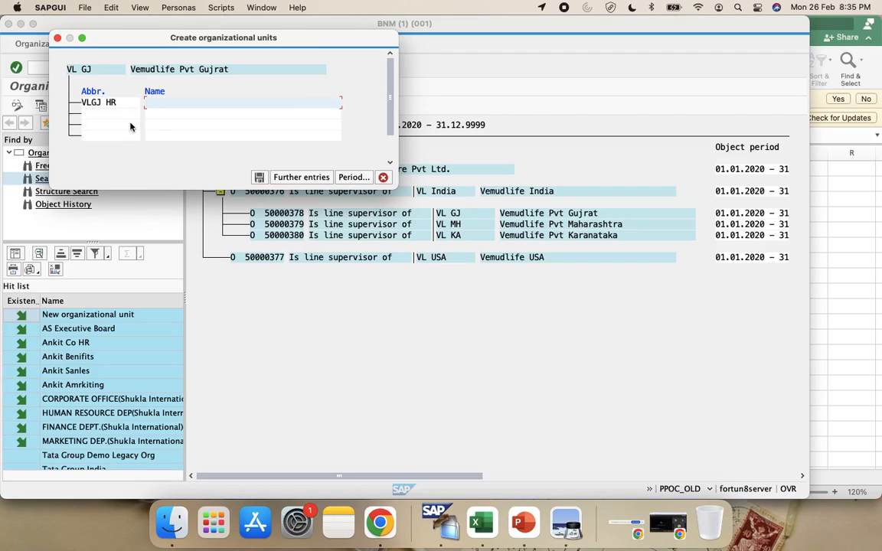
pyautogui.click(135, 123)
pyautogui.write('VL')
pyautogui.press('BackSpace')
pyautogui.press('BackSpace')
pyautogui.press('BackSpace')
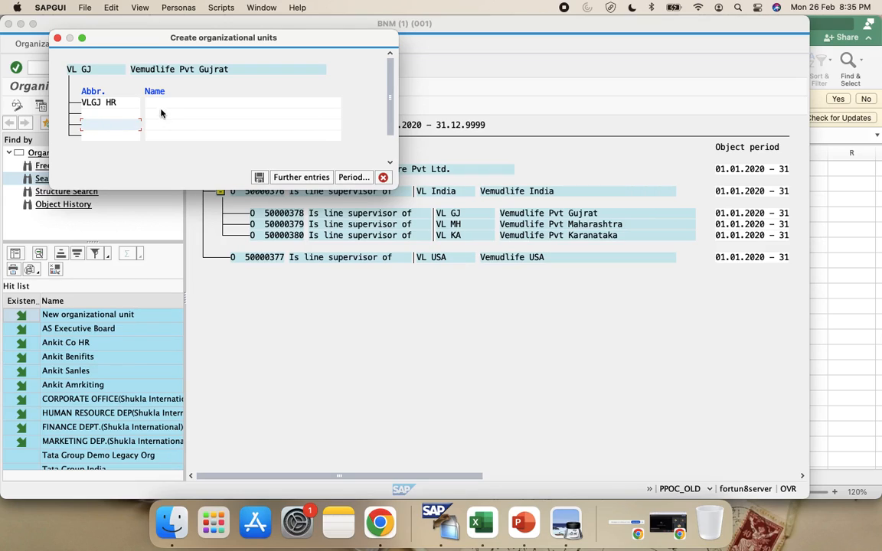
# Step: Name the VLGJ HR unit HR Depart. VL GJ
pyautogui.click(165, 104)
pyautogui.write('VL GJ')
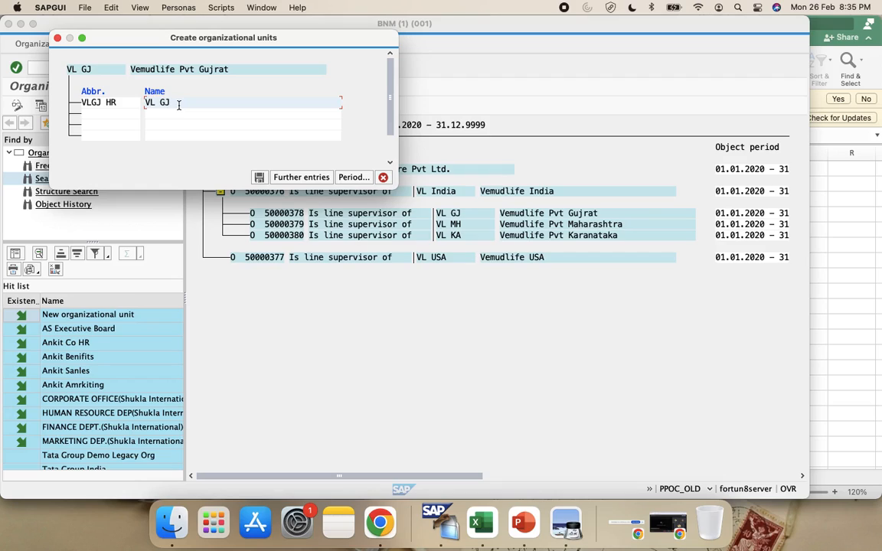
pyautogui.press('BackSpace')
pyautogui.press('BackSpace')
pyautogui.press('BackSpace')
pyautogui.press('BackSpace')
pyautogui.press('BackSpace')
pyautogui.write('HR Depart. VL GJ')
pyautogui.press('Tab')
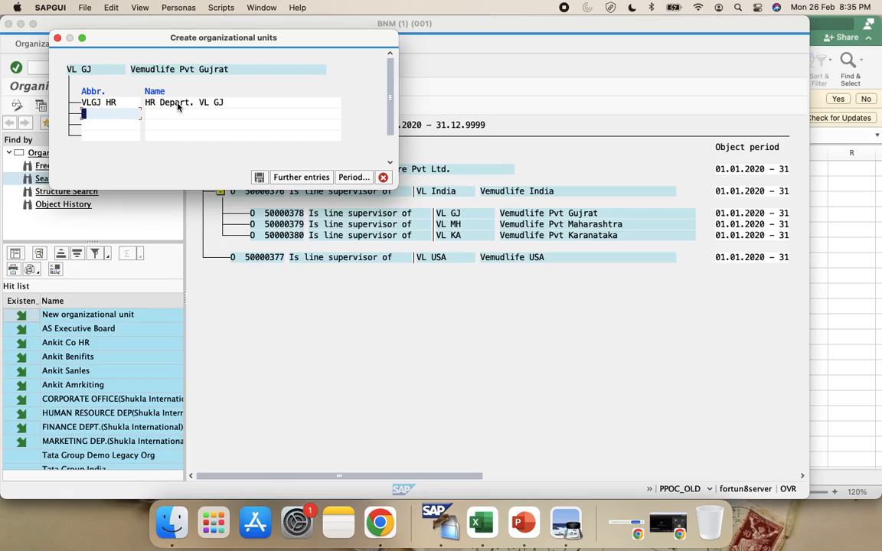
# Step: Enter a second unit beneath VL GJ with the abbreviation VLGJ FI and the name FI Depart. VL GJ
pyautogui.write('VLGJ FI')
pyautogui.press('Tab')
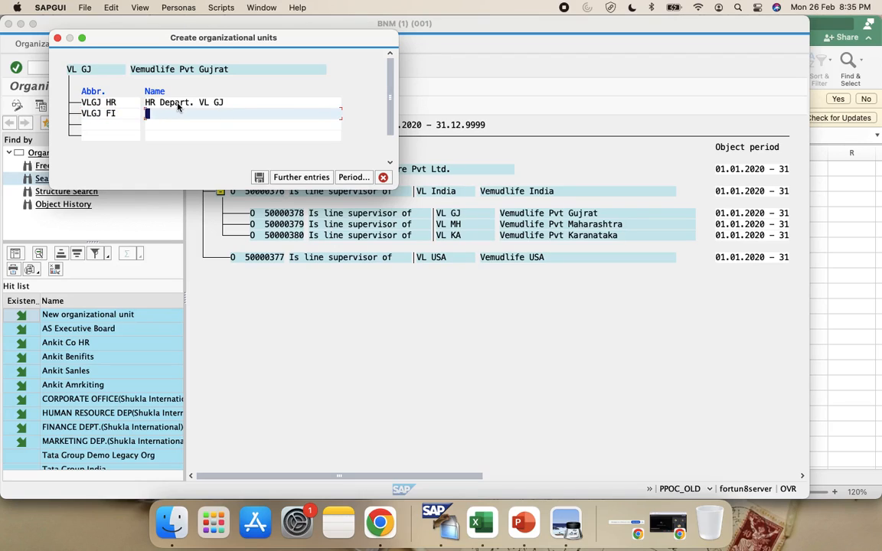
pyautogui.write('FI Depart. VL GJ')
# Step: Add the unit VLGJ SL, named Sales Depart. VL GJ, and save the three departments beneath VL GJ to the customizing request
pyautogui.click(104, 121)
pyautogui.click(108, 127)
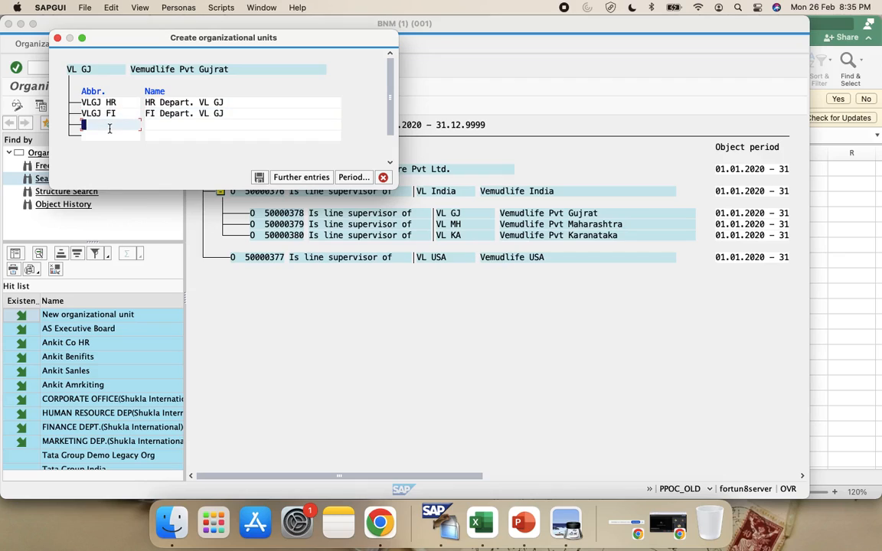
pyautogui.write('VLGJ SL')
pyautogui.press('Tab')
pyautogui.write('Sales ')
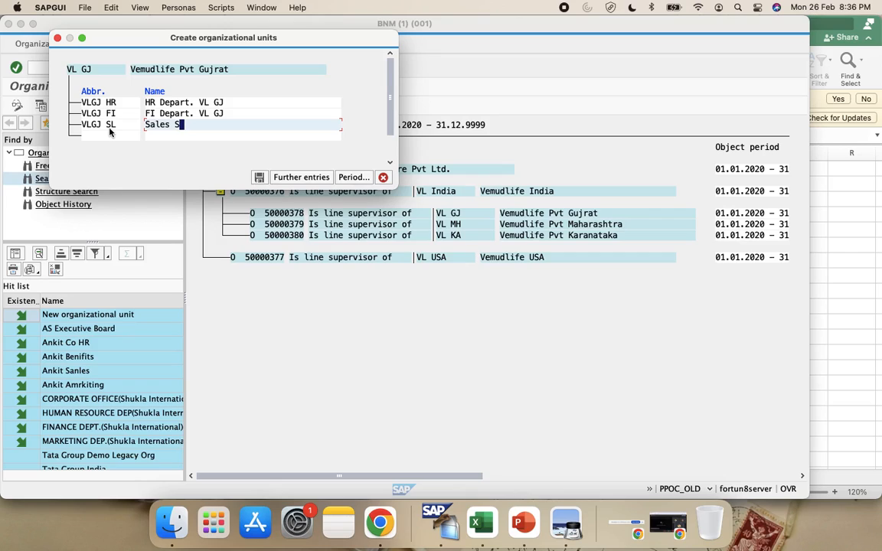
pyautogui.write('Depart. VL SD')
pyautogui.press('BackSpace')
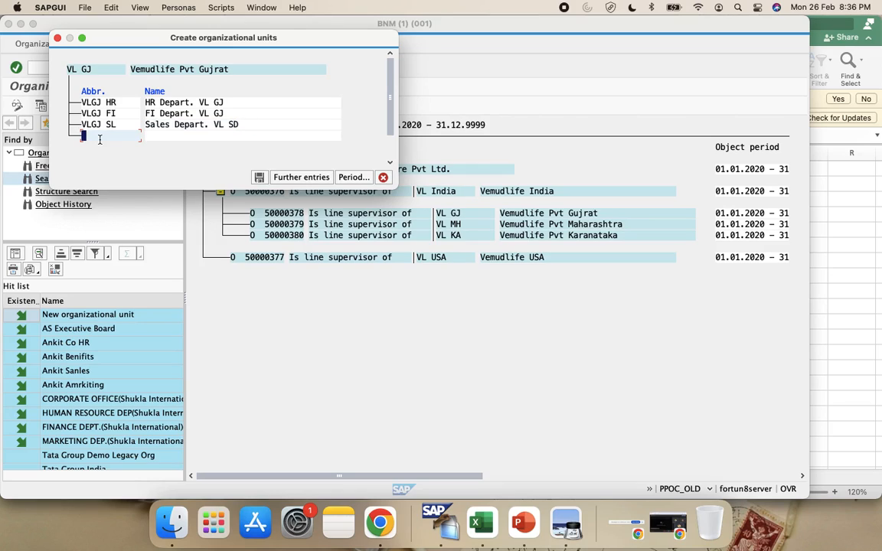
pyautogui.press('BackSpace')
pyautogui.press('BackSpace')
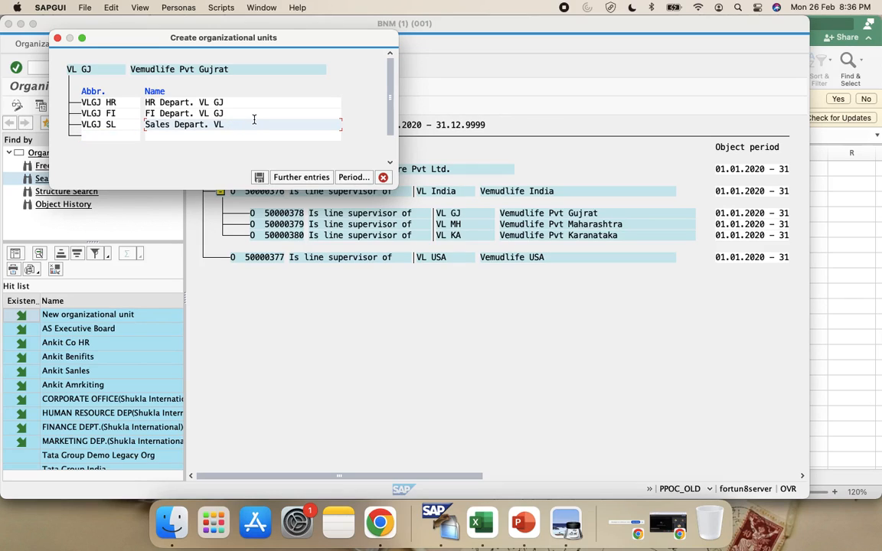
pyautogui.write('GJ')
pyautogui.click(258, 177)
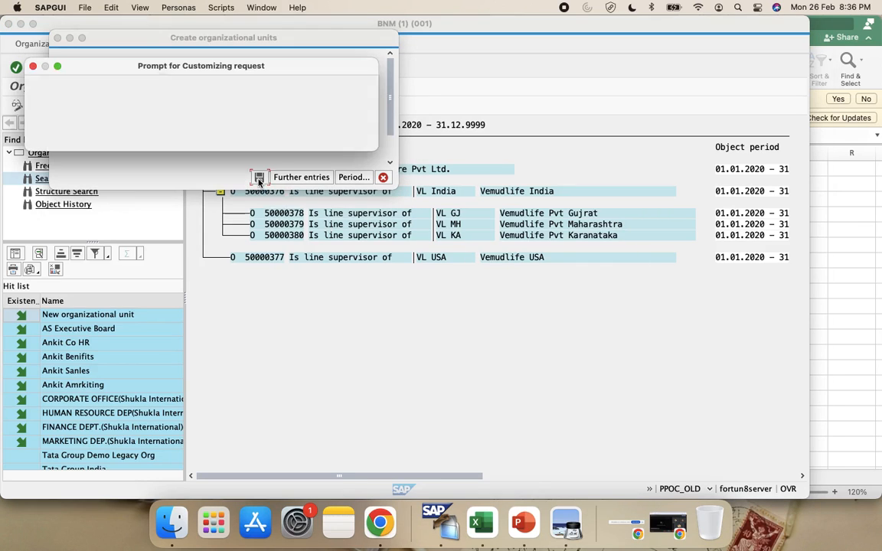
pyautogui.click(213, 138)
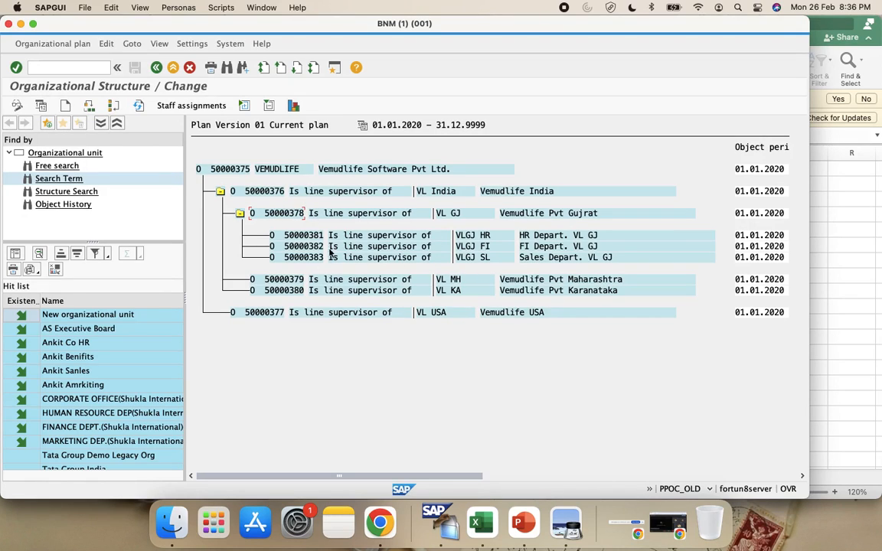
# Step: Enter a new organizational unit beneath VL MH with the abbreviation VL Mumbai and the name VL Mumbai Entity
pyautogui.click(303, 235)
pyautogui.click(268, 279)
pyautogui.click(66, 107)
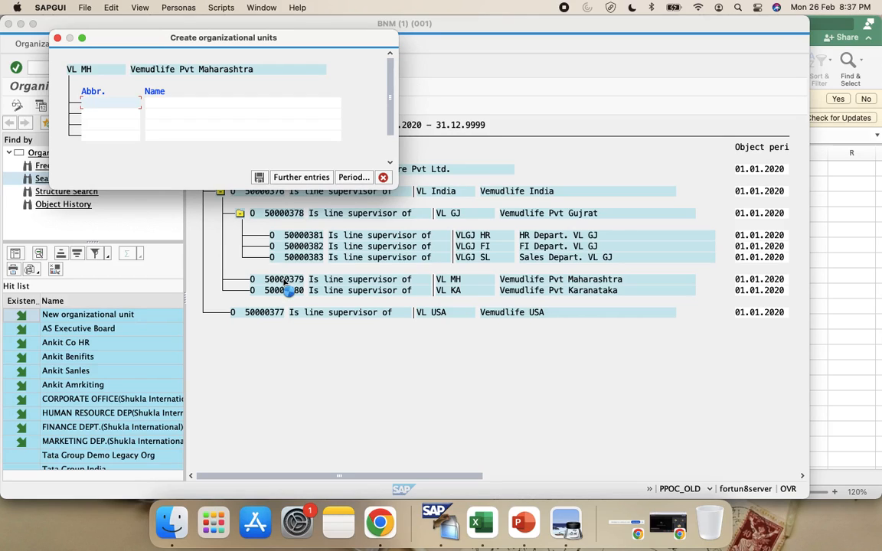
pyautogui.write('VL ')
pyautogui.write('MU')
pyautogui.write('umbai')
pyautogui.press('Tab')
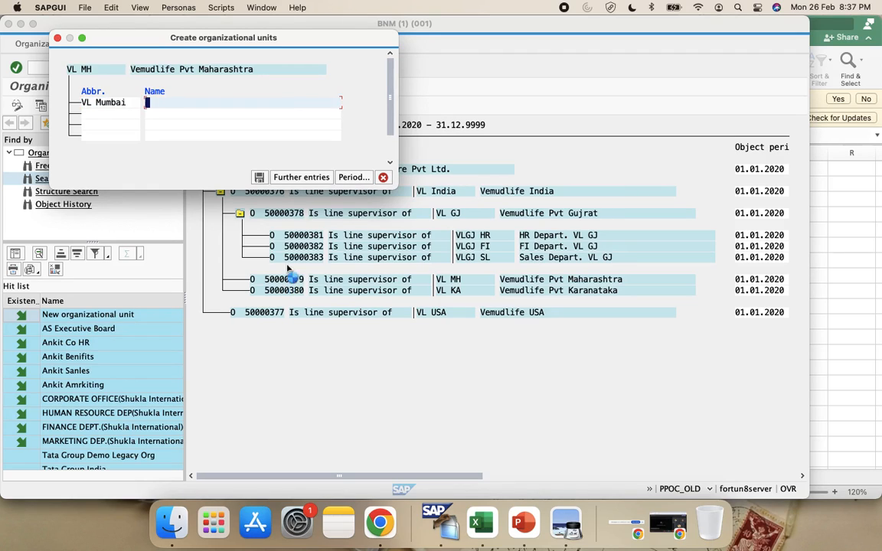
pyautogui.write('VL M')
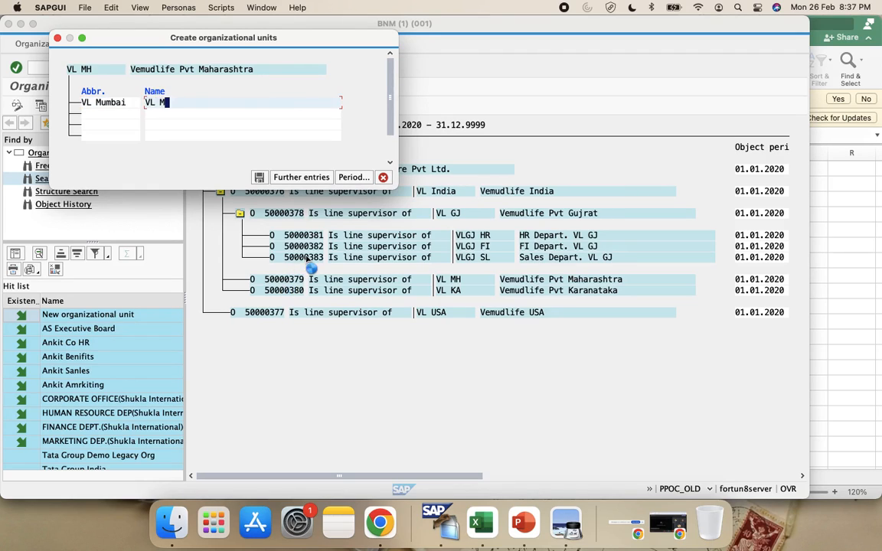
pyautogui.write('umbai Entity')
pyautogui.press('Tab')
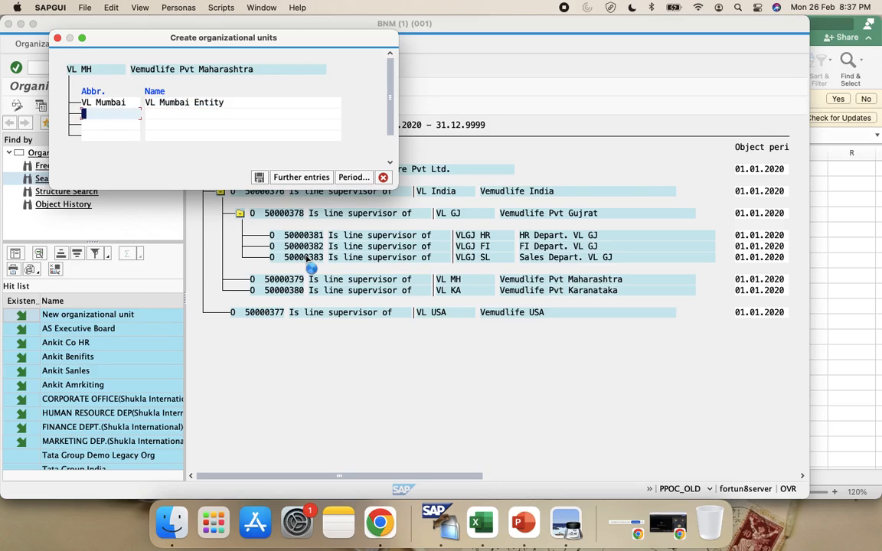
# Step: Enter a second unit beneath VL MH with the abbreviation VL Nagpur and the name VL Nagpur Entity
pyautogui.write('VL Nagpur')
pyautogui.press('Tab')
pyautogui.write('VL Nag')
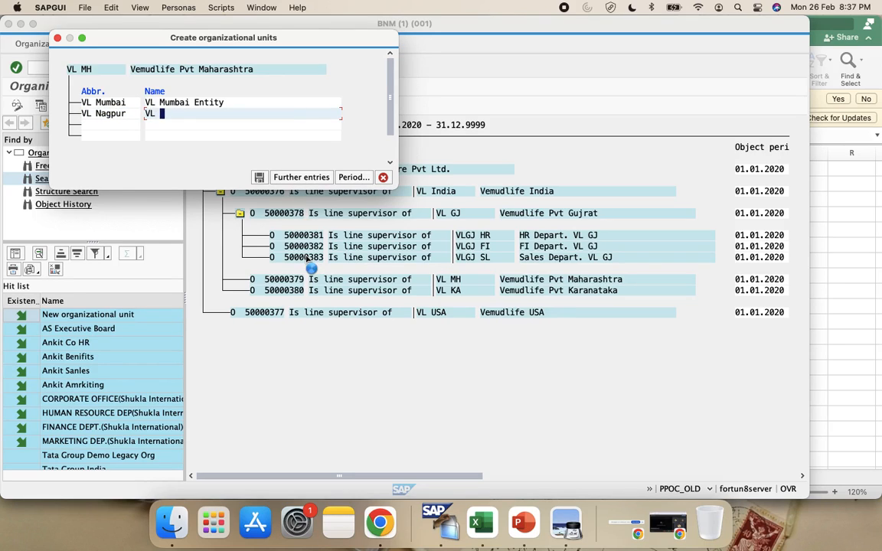
pyautogui.write('pu')
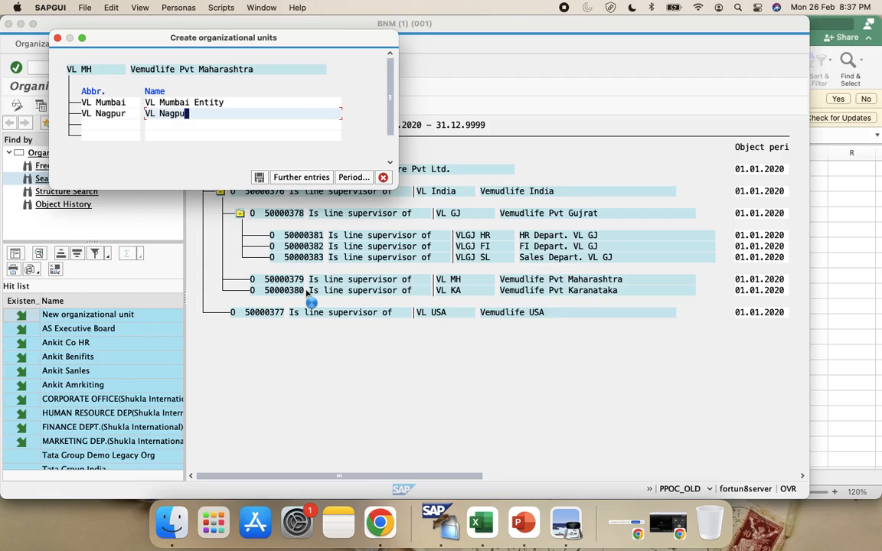
pyautogui.write('r Entity')
pyautogui.press('Tab')
# Step: Add the unit VL Pune, named VL Pune Entity, and save the units beneath VL MH under customizing request BNMK900913
pyautogui.write('VL ')
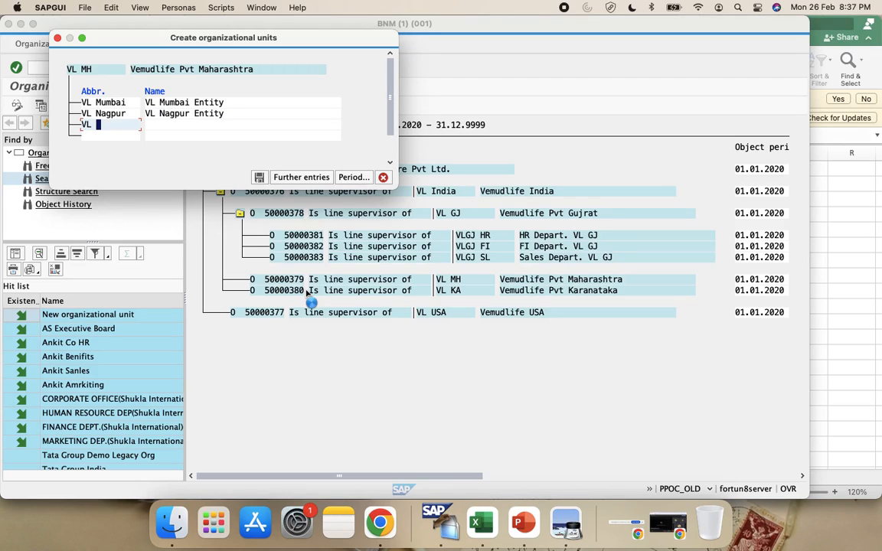
pyautogui.write('Pune')
pyautogui.press('Tab')
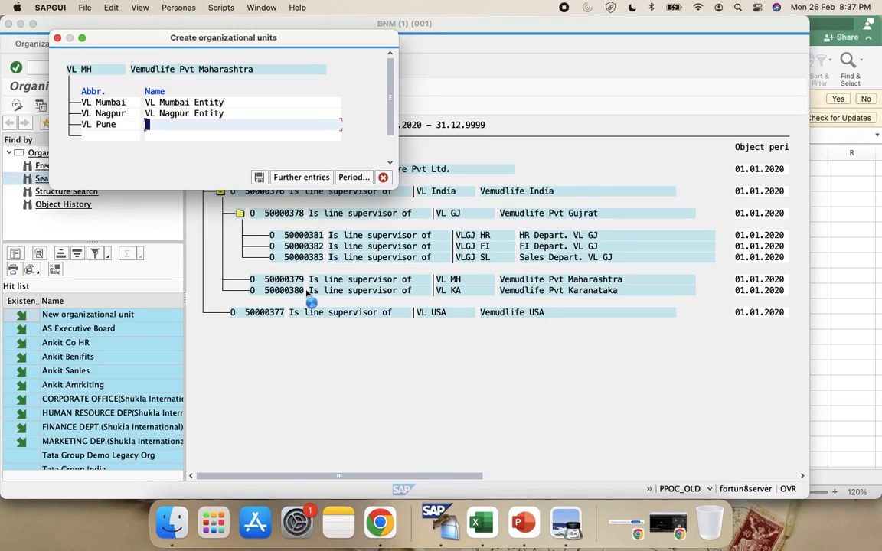
pyautogui.write('VL Pune Entity')
pyautogui.press('Return')
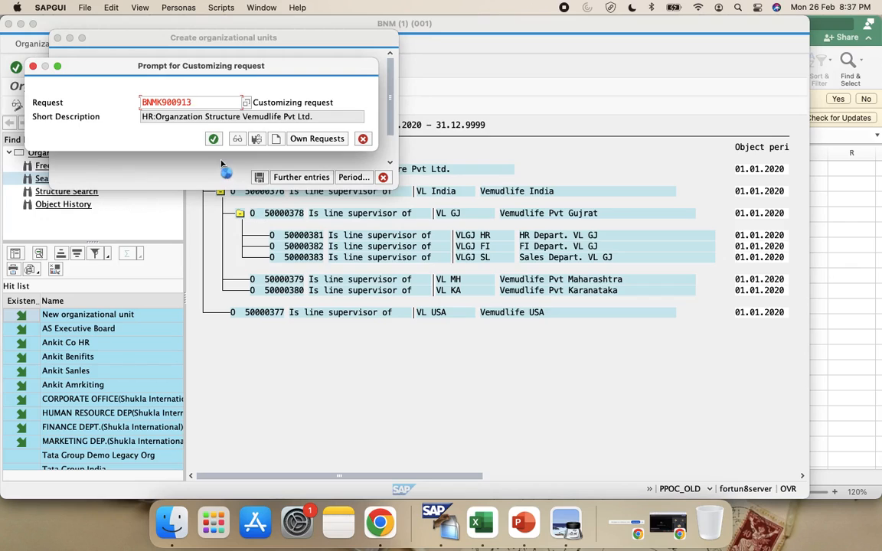
pyautogui.click(211, 140)
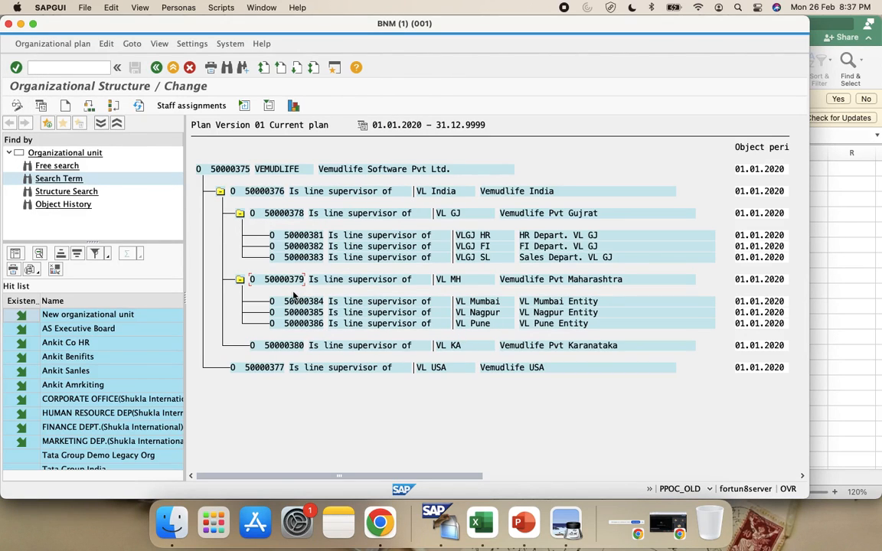
# Step: Enter a new organizational unit beneath VL Mumbai with the abbreviation VLMU HR and the name HR Deprt. VL Mumbai MH
pyautogui.click(64, 105)
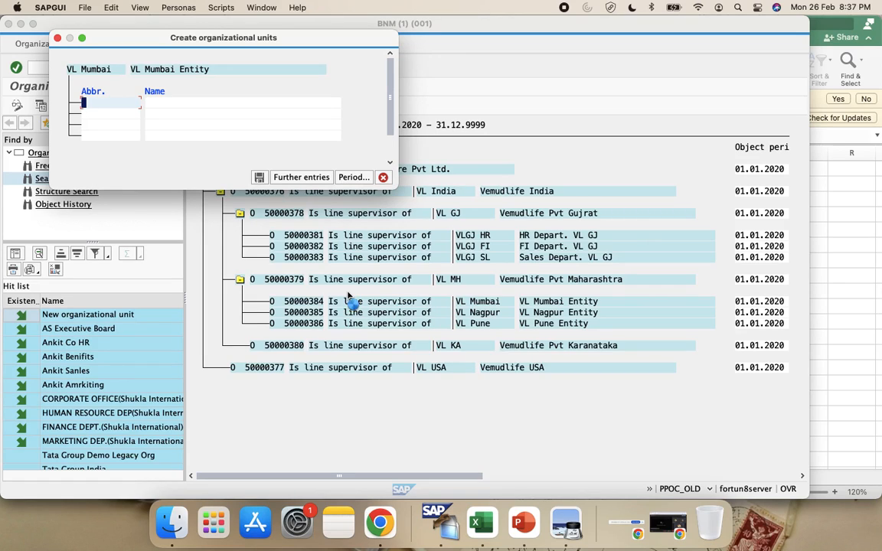
pyautogui.write('VLMU HR')
pyautogui.press('Tab')
pyautogui.write('HR ')
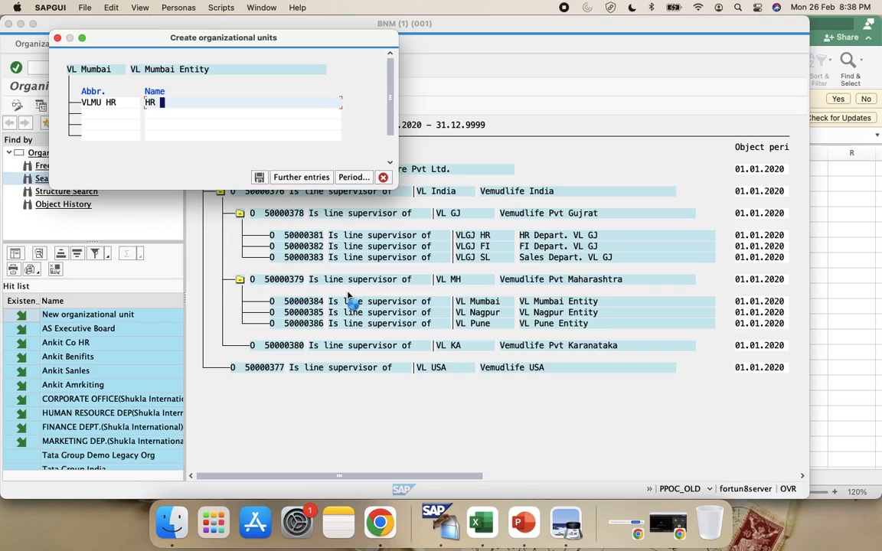
pyautogui.write('Deprt')
pyautogui.write('. ')
pyautogui.write('VLMU')
pyautogui.write(' Mumb')
pyautogui.write('ai ')
pyautogui.write('MH')
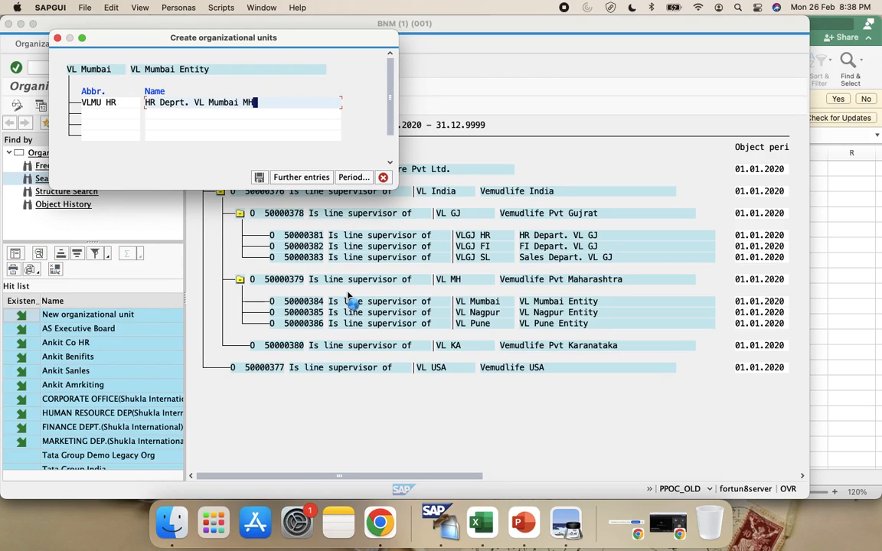
# Step: Enter a second unit beneath VL Mumbai with the abbreviation VLMU PD and the name Production Depart. VL Mumbai MH
pyautogui.click(112, 115)
pyautogui.write('VLMU PD')
pyautogui.press('Tab')
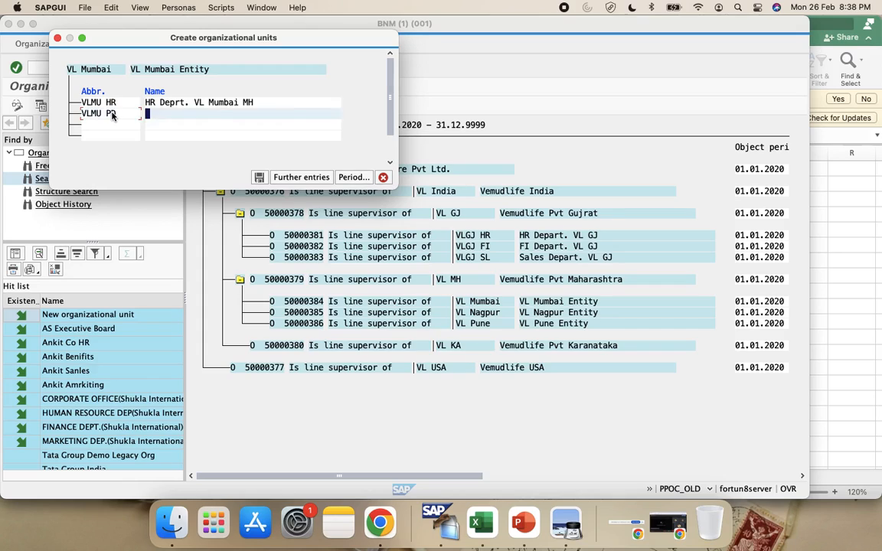
pyautogui.write('Production Depart')
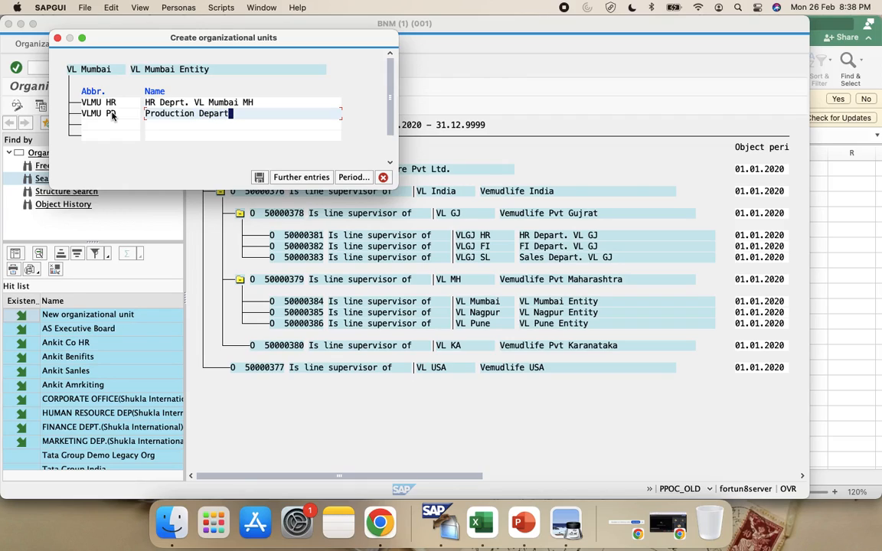
pyautogui.write('. VL Mumbai M')
pyautogui.click(112, 114)
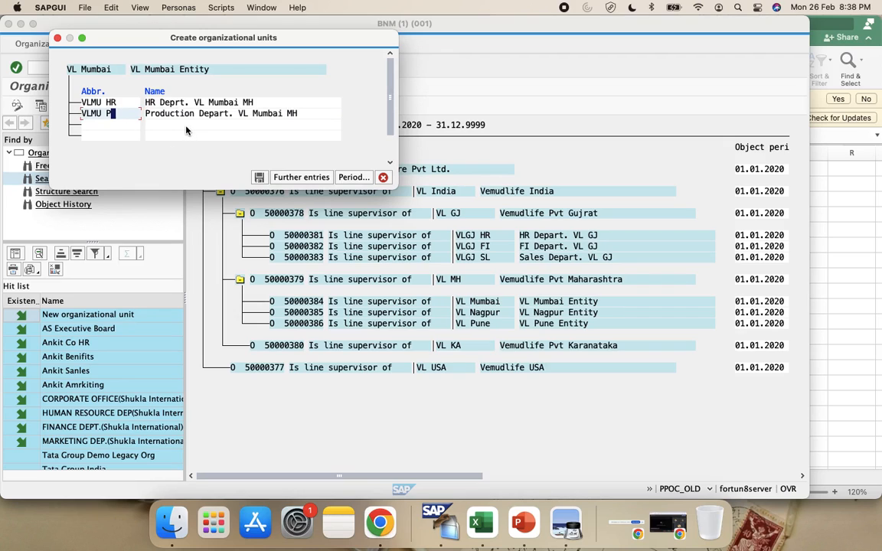
# Step: Save the HR and production units beneath VL Mumbai under customizing request BNMK900913
pyautogui.press('Return')
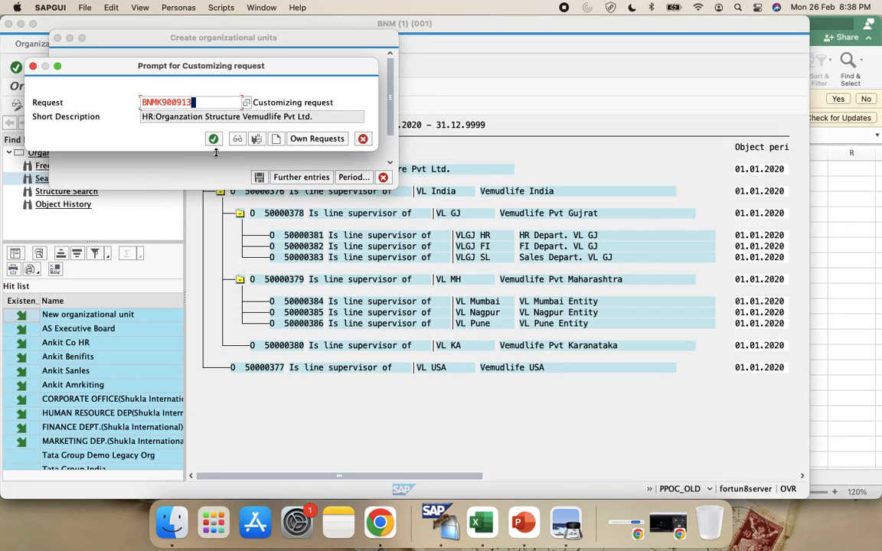
pyautogui.click(213, 139)
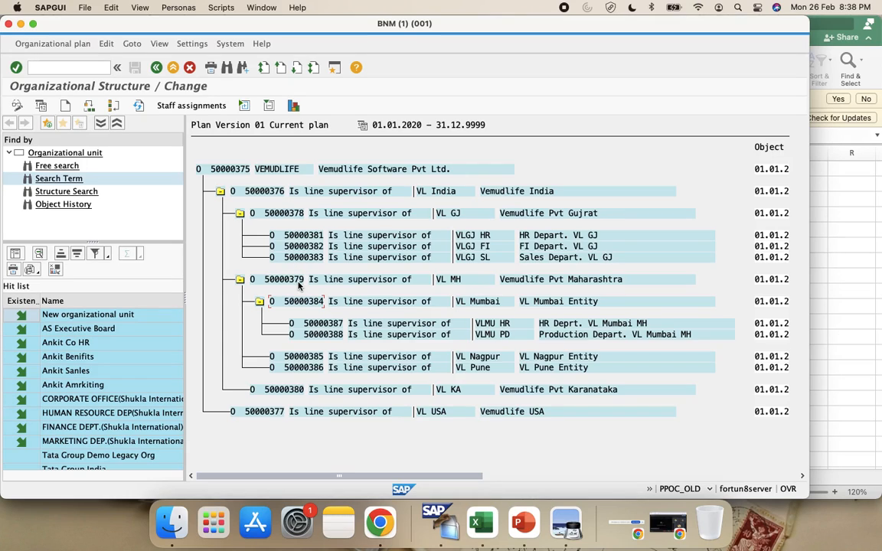
# Step: Start a new organizational unit beneath VL Nagpur with the abbreviation VL R&D
pyautogui.click(251, 191)
pyautogui.click(220, 192)
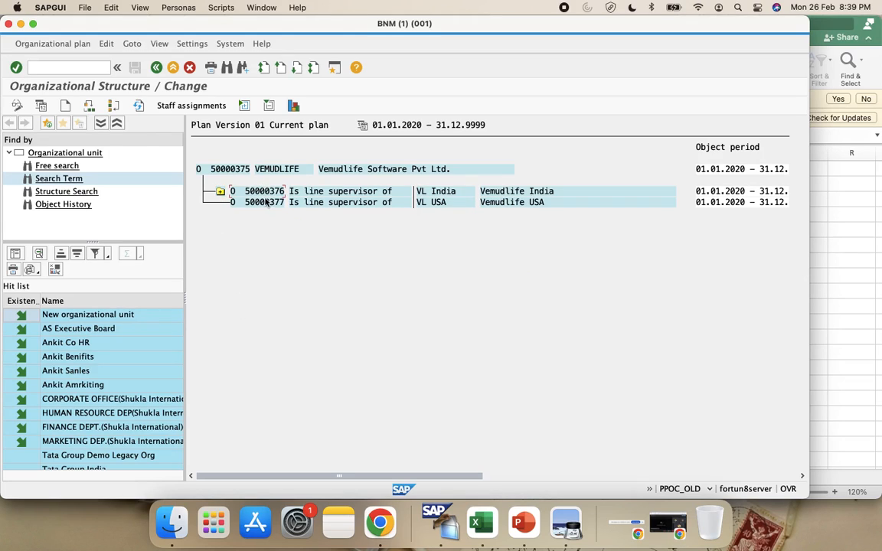
pyautogui.click(220, 191)
pyautogui.click(239, 215)
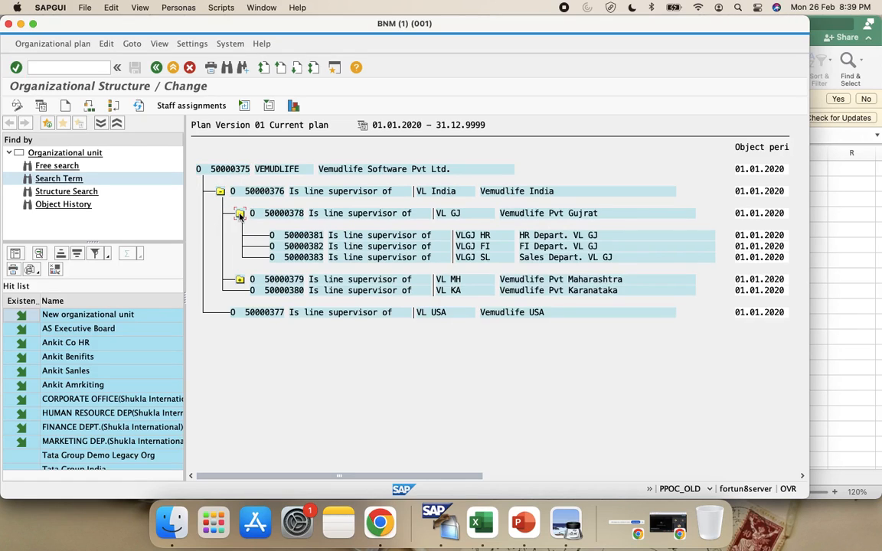
pyautogui.click(239, 279)
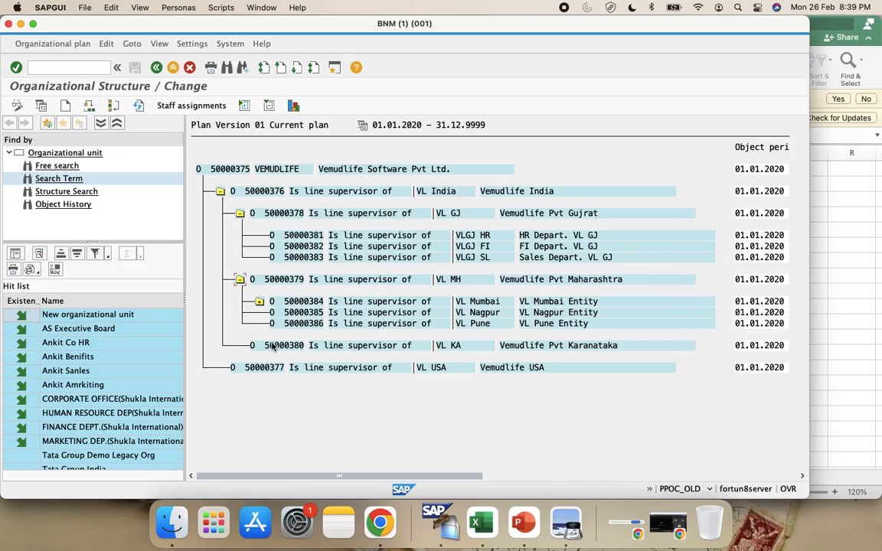
pyautogui.click(259, 302)
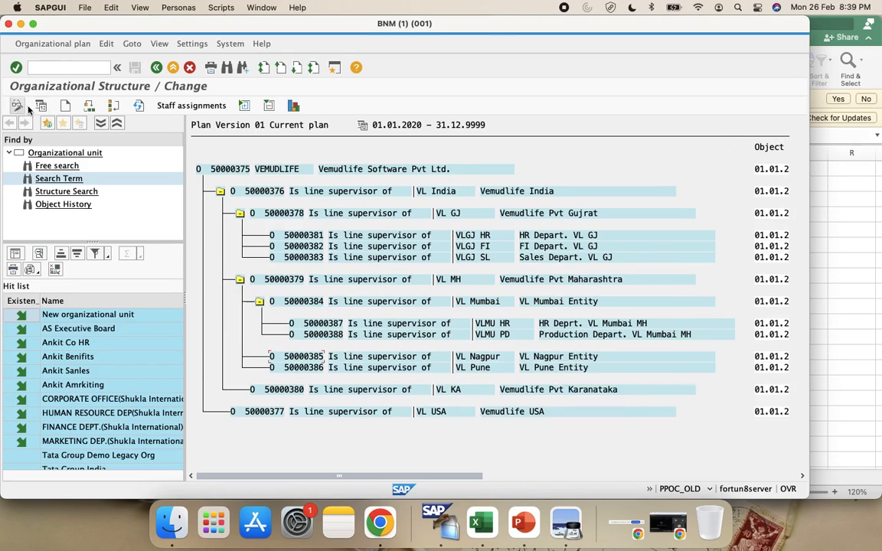
pyautogui.click(65, 104)
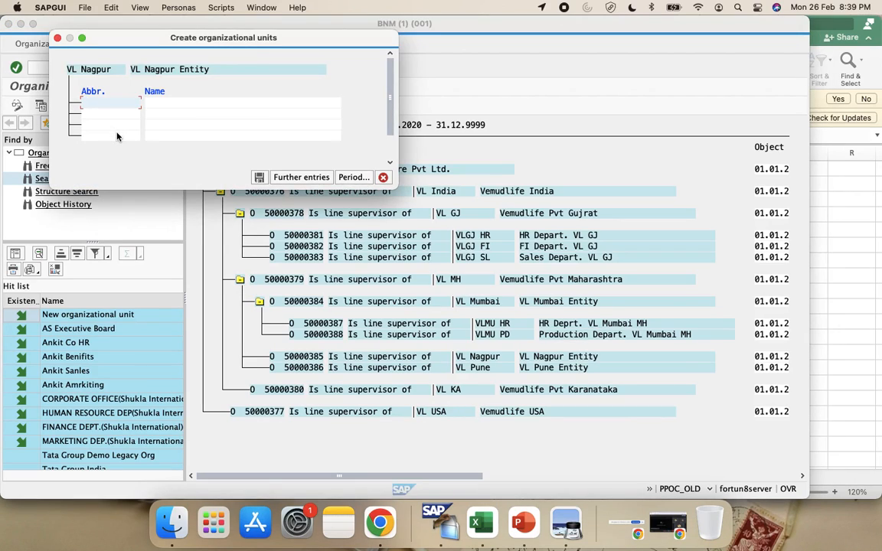
pyautogui.write('R')
pyautogui.write('VL ')
pyautogui.write('R&D')
pyautogui.press('Tab')
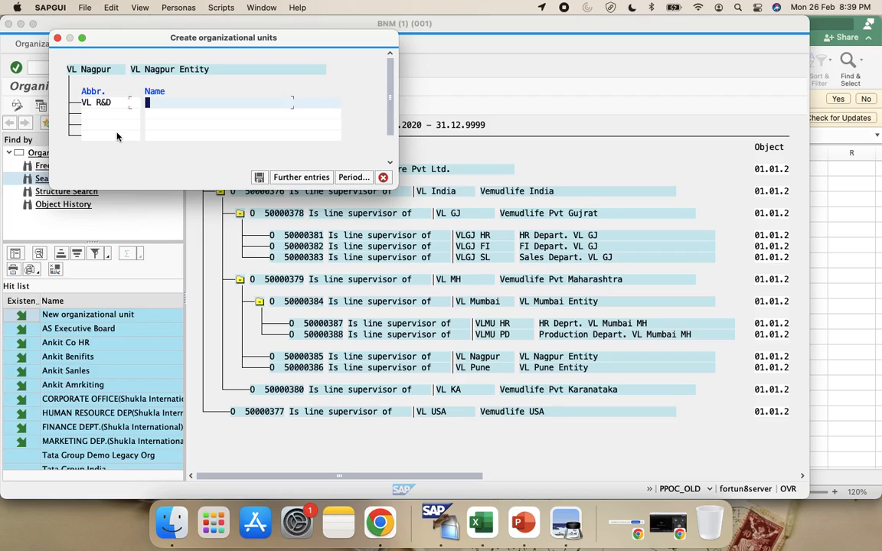
# Step: Name the R&D unit VL Nagpur Zonal R&D and save it under customizing request BNMK900913
pyautogui.write('VL Nagput')
pyautogui.press('BackSpace')
pyautogui.press('BackSpace')
pyautogui.write('r Zonal R&D')
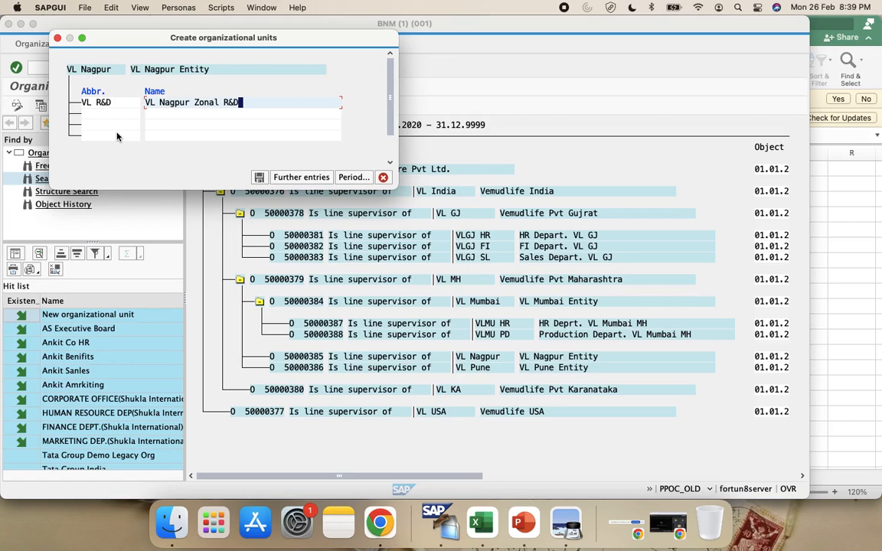
pyautogui.click(257, 177)
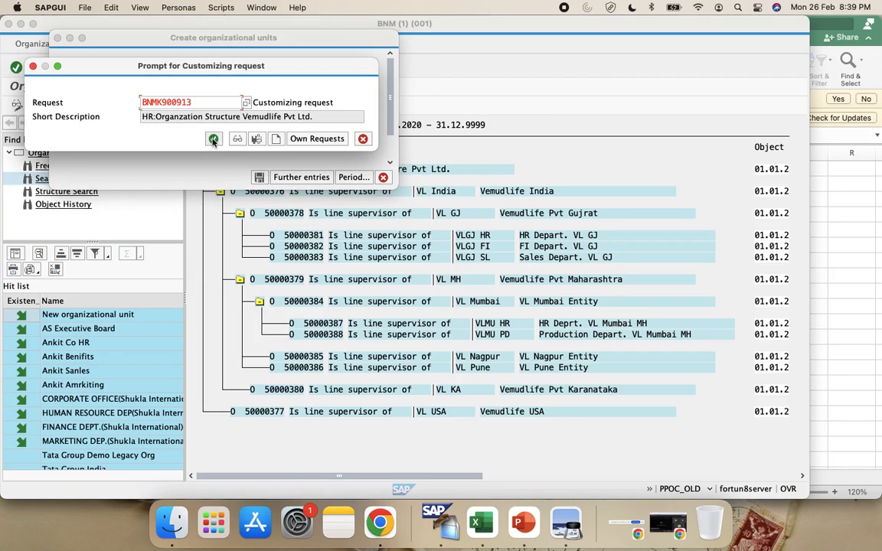
pyautogui.click(213, 140)
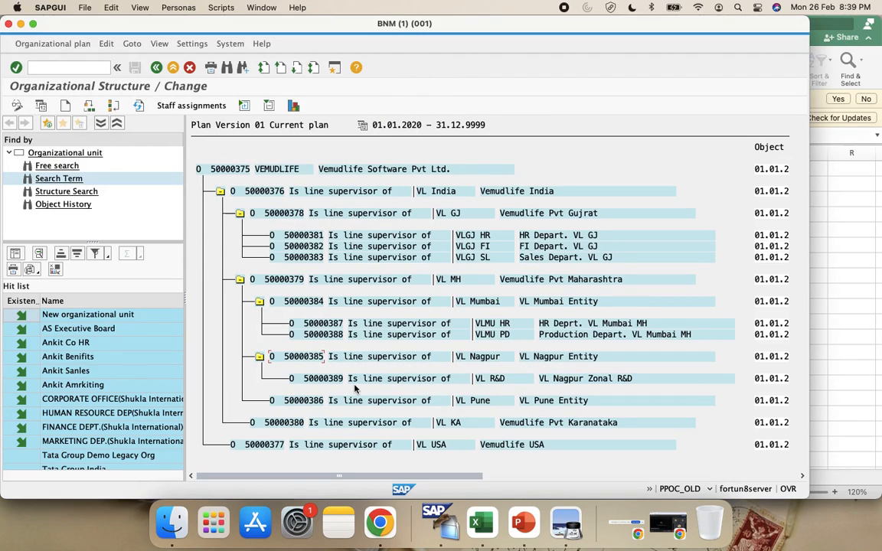
# Step: Start a new organizational unit beneath VL Pune with the abbreviation VLPU OPER
pyautogui.hscroll(1, 354, 389)
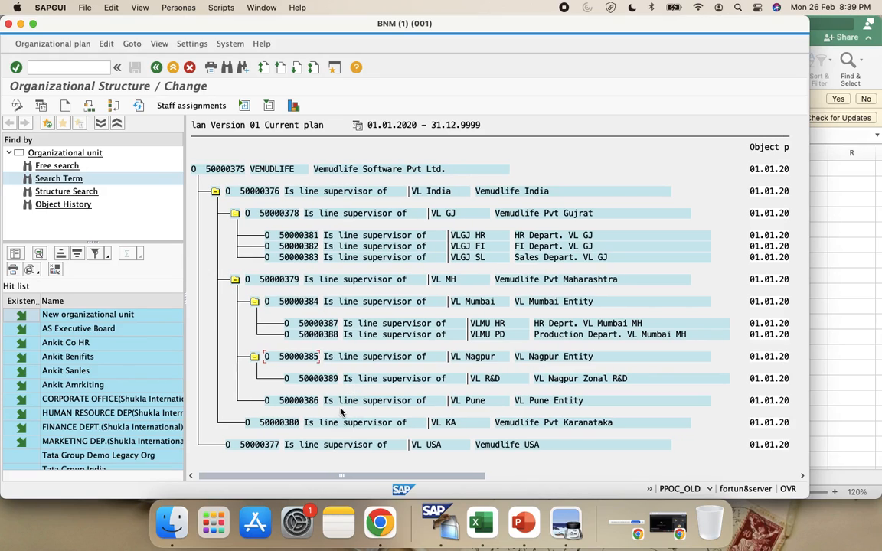
pyautogui.click(254, 356)
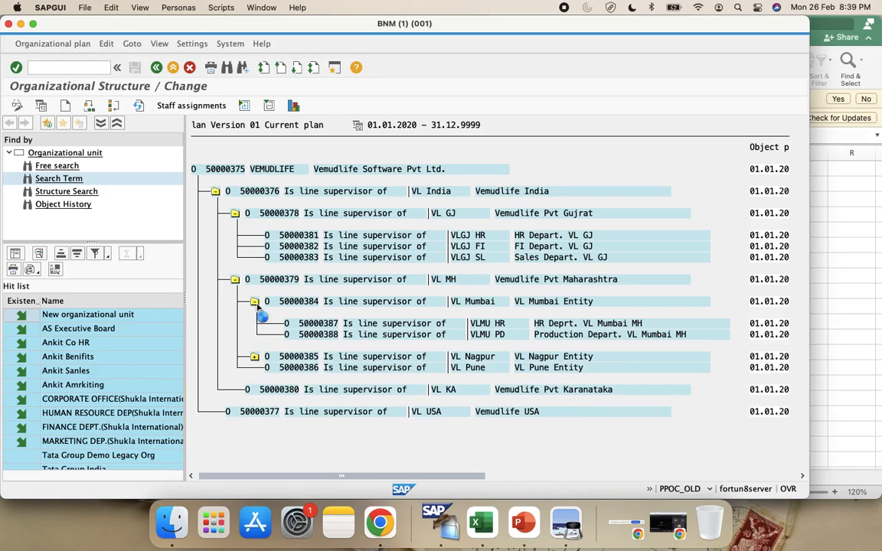
pyautogui.click(254, 301)
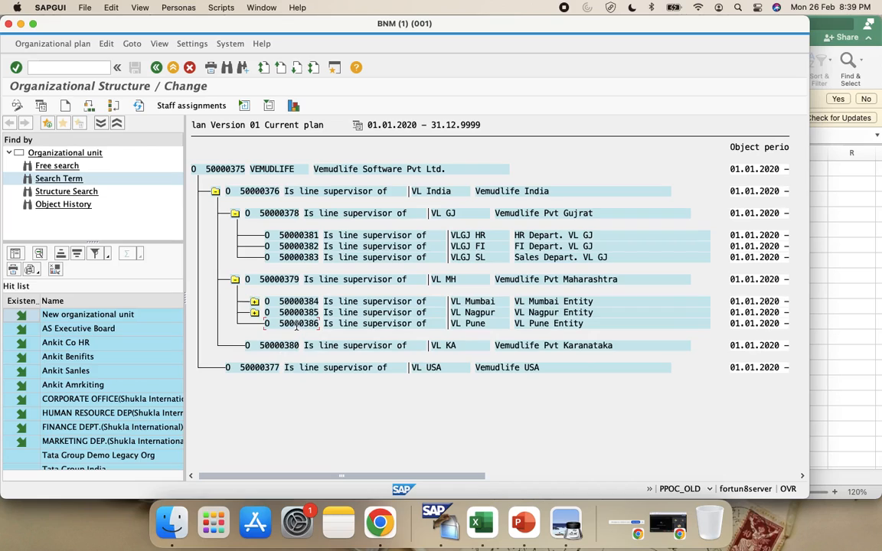
pyautogui.click(65, 106)
pyautogui.write('IT')
pyautogui.press('BackSpace')
pyautogui.write('Opera')
pyautogui.press('BackSpace')
pyautogui.press('BackSpace')
pyautogui.press('BackSpace')
pyautogui.press('BackSpace')
pyautogui.press('BackSpace')
pyautogui.write('VL')
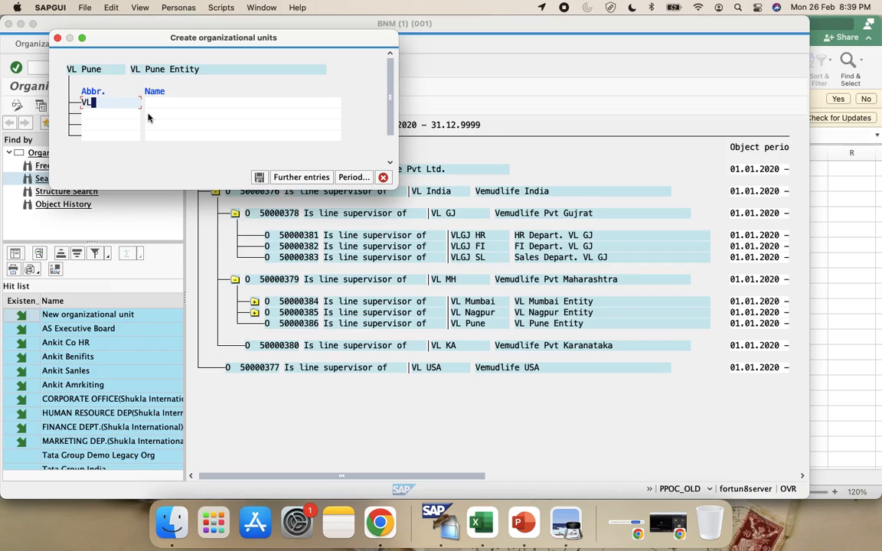
pyautogui.write('PU OPER')
pyautogui.press('Return')
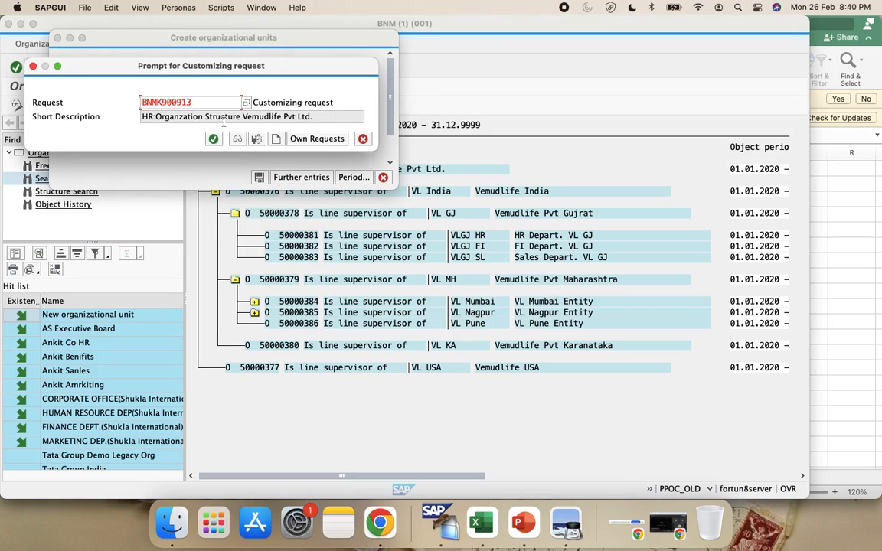
pyautogui.click(363, 138)
# Step: Name the VLPU OPER unit Operations VL Pune MH
pyautogui.click(203, 100)
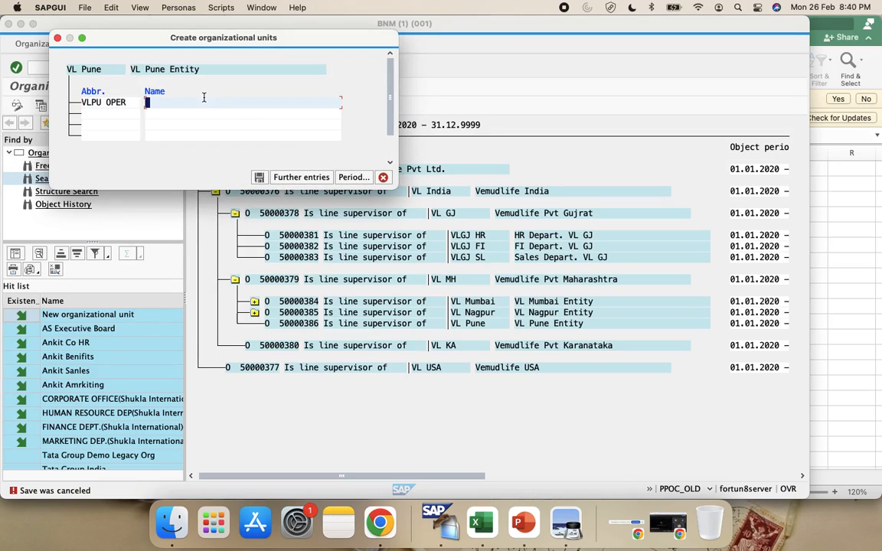
pyautogui.write('VL')
pyautogui.press('BackSpace')
pyautogui.press('BackSpace')
pyautogui.write('Operations VL Pune ')
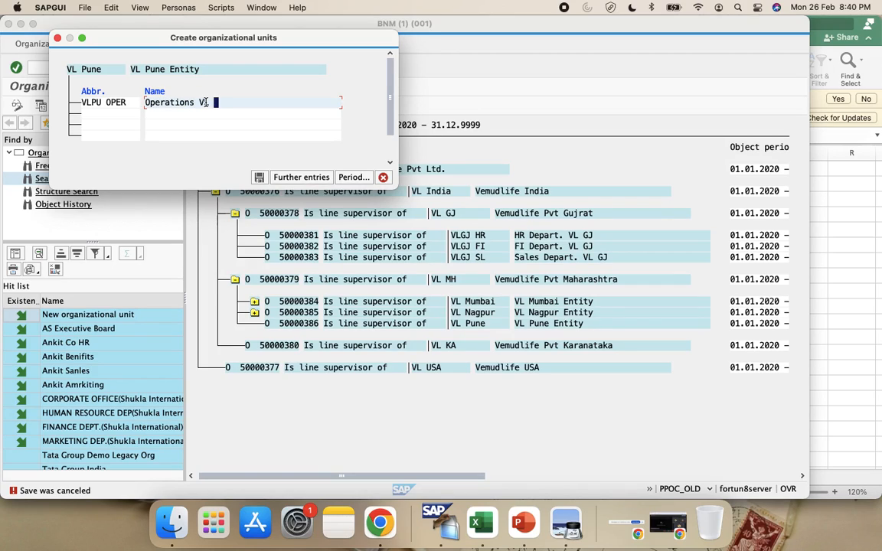
pyautogui.write('MH')
# Step: Add the unit VLPU IT, named IT Depart. VL Pune MH, and save both units beneath VL Pune under customizing request BNMK900913
pyautogui.click(90, 115)
pyautogui.write('VL')
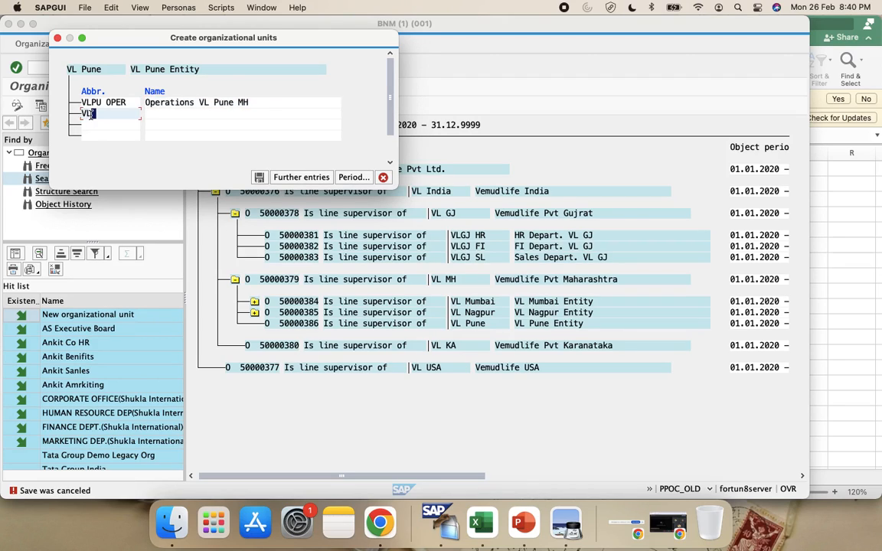
pyautogui.write('PU IT')
pyautogui.press('Tab')
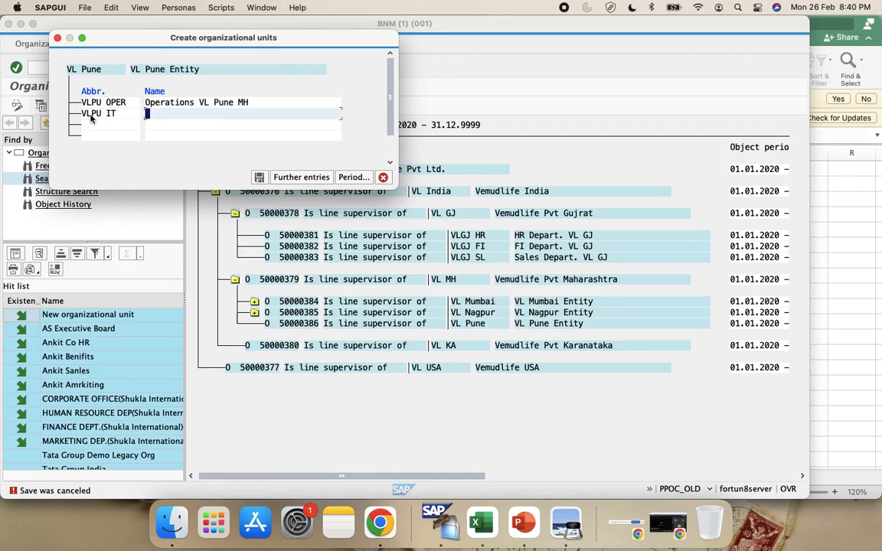
pyautogui.write('IT Depart. VL Pune MH')
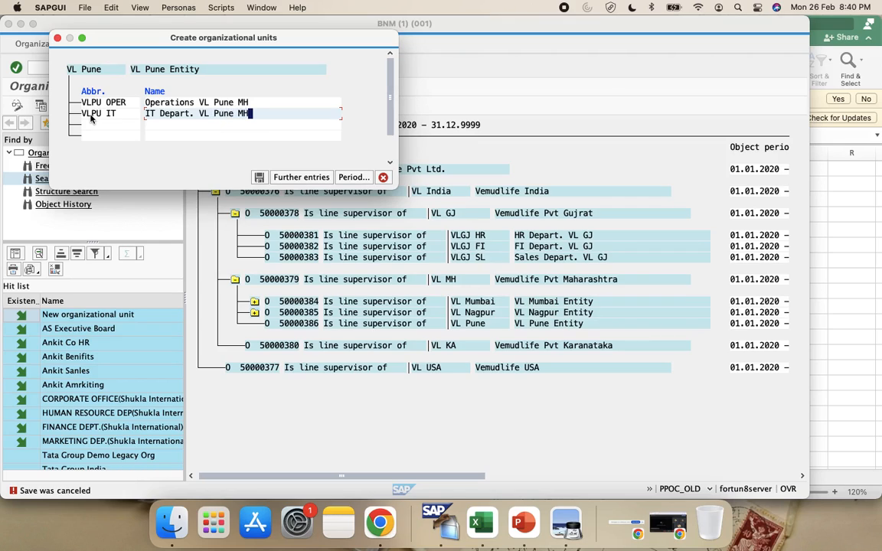
pyautogui.press('Return')
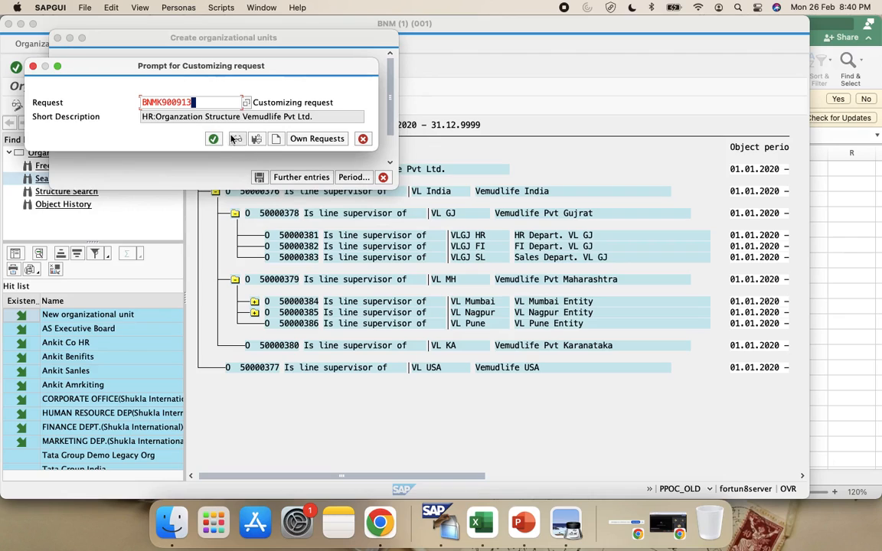
pyautogui.click(212, 138)
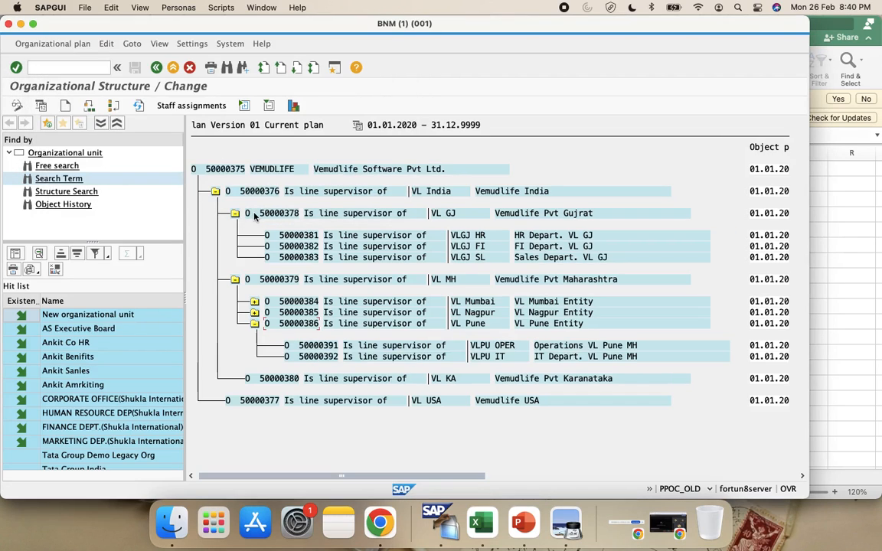
# Step: Collapse the structure to the country level and examine the root company and its country units
pyautogui.click(254, 324)
pyautogui.click(237, 282)
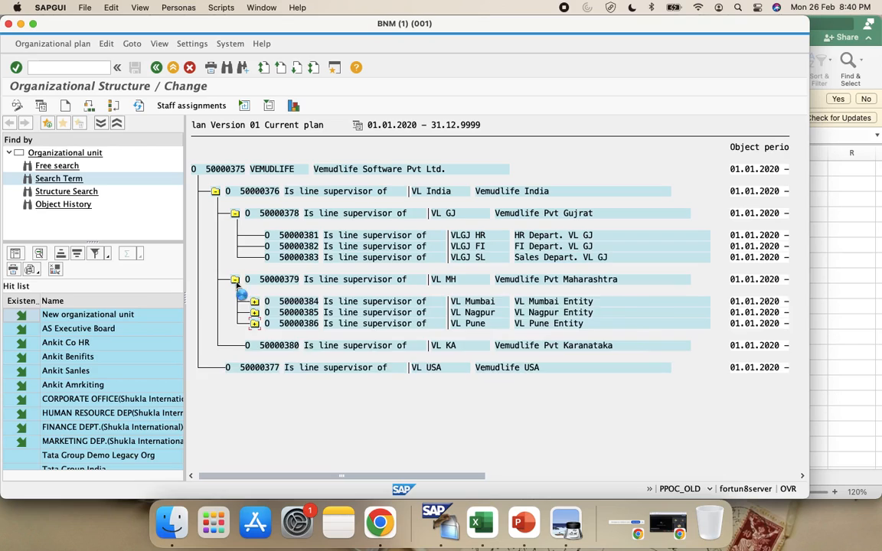
pyautogui.click(235, 214)
pyautogui.click(215, 192)
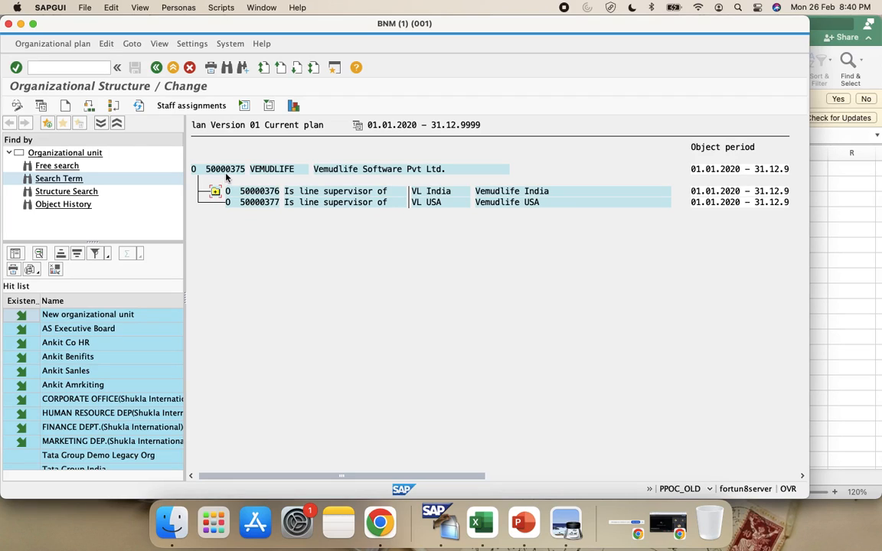
pyautogui.click(222, 170)
pyautogui.hscroll(1, 566, 155)
pyautogui.hscroll(-2, 425, 309)
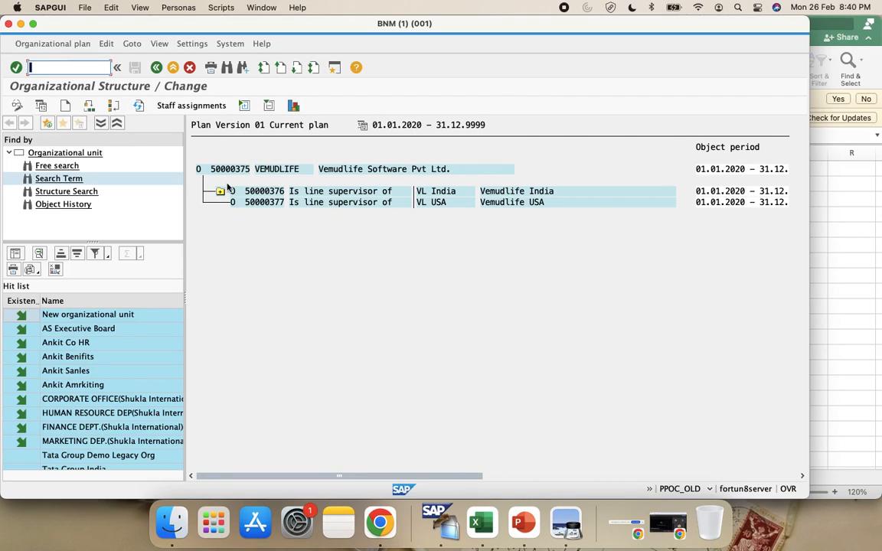
pyautogui.click(264, 191)
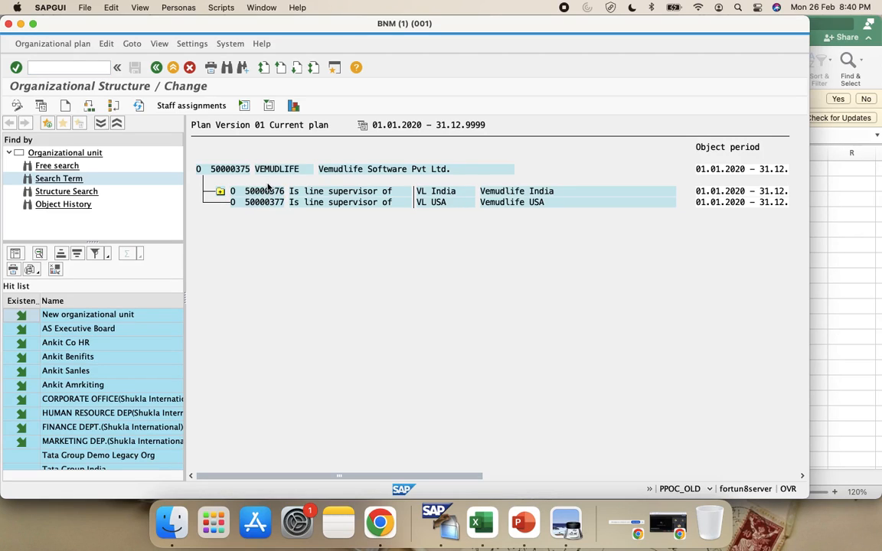
# Step: Examine the regional units beneath VL India, including the departments of VL GJ and of each VL MH city unit
pyautogui.click(219, 190)
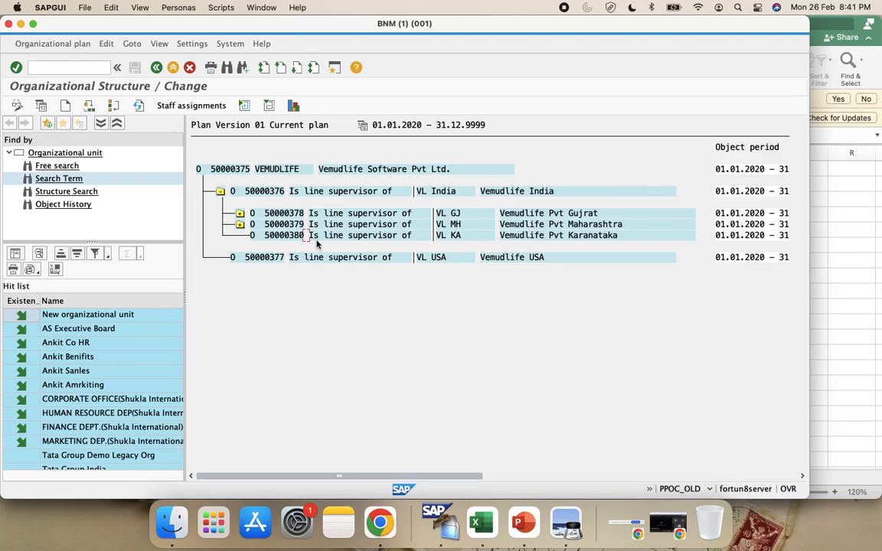
pyautogui.click(240, 215)
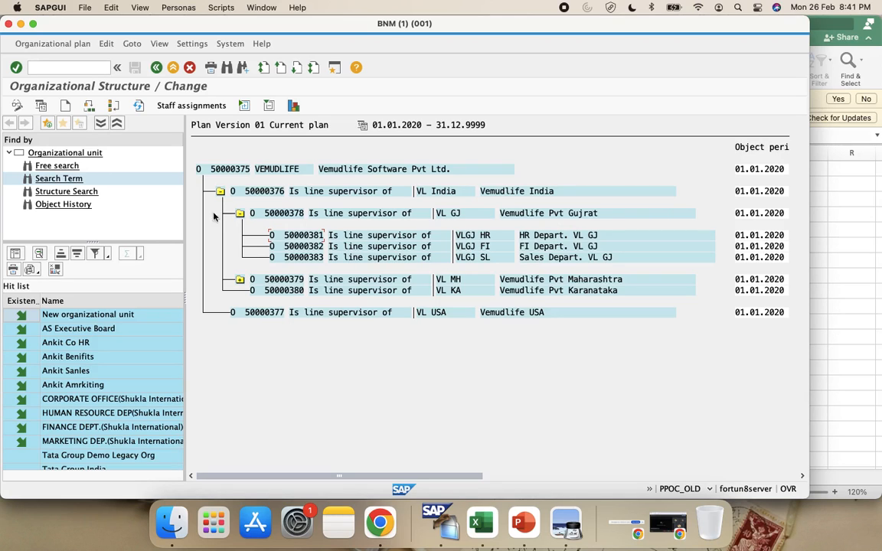
pyautogui.click(240, 214)
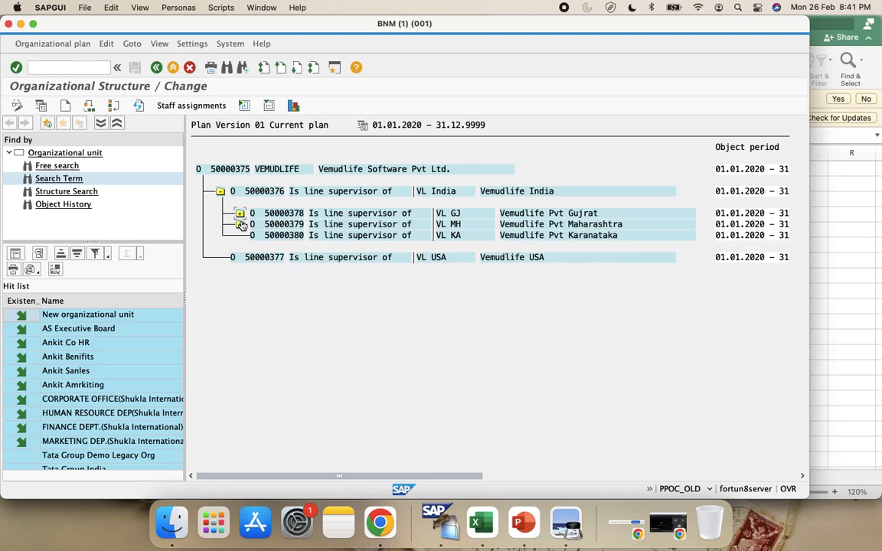
pyautogui.click(240, 224)
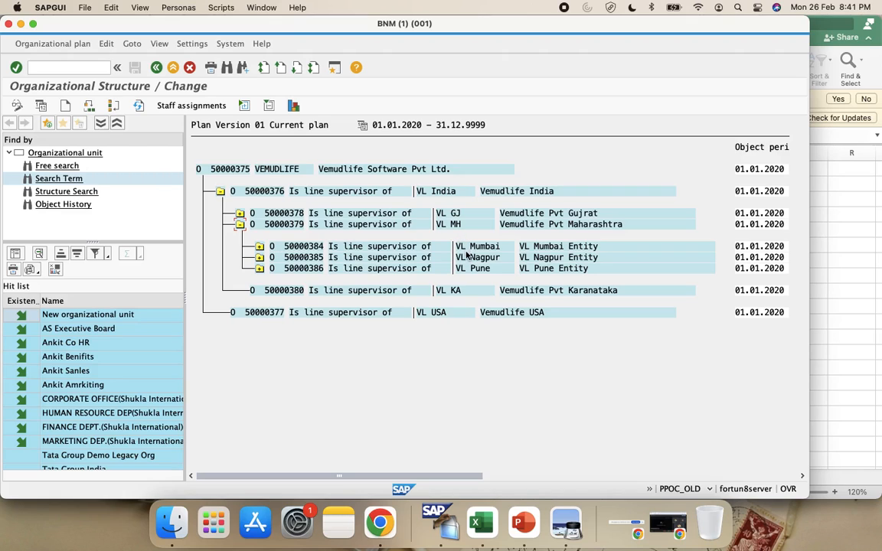
pyautogui.click(259, 246)
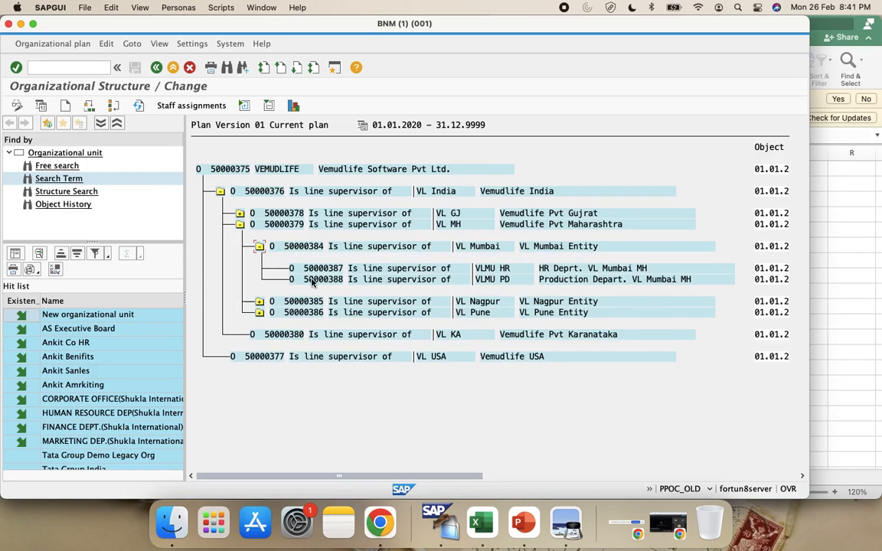
pyautogui.click(260, 246)
pyautogui.click(260, 258)
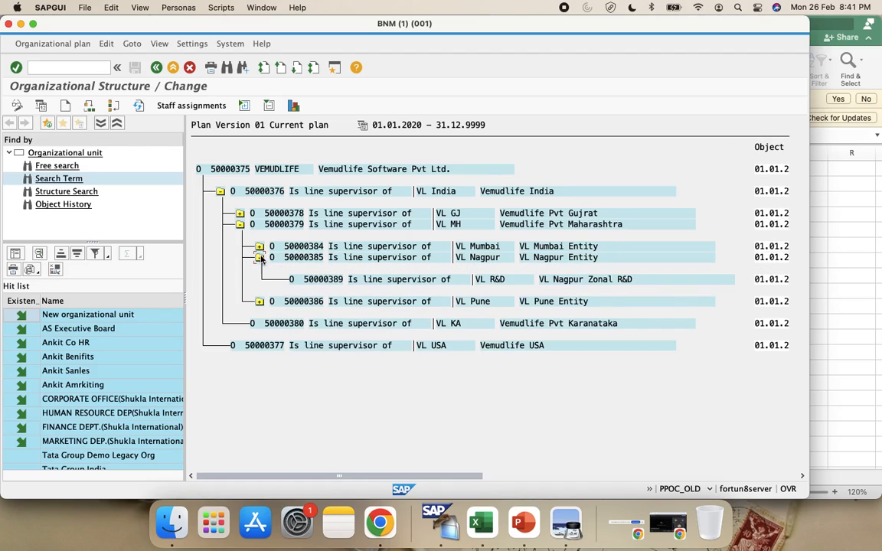
pyautogui.click(260, 301)
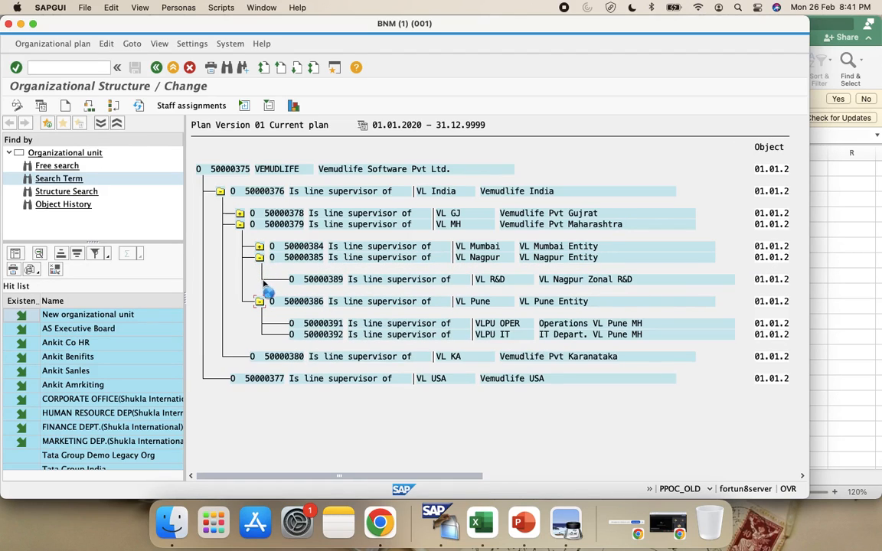
pyautogui.click(260, 257)
pyautogui.click(259, 269)
pyautogui.click(281, 292)
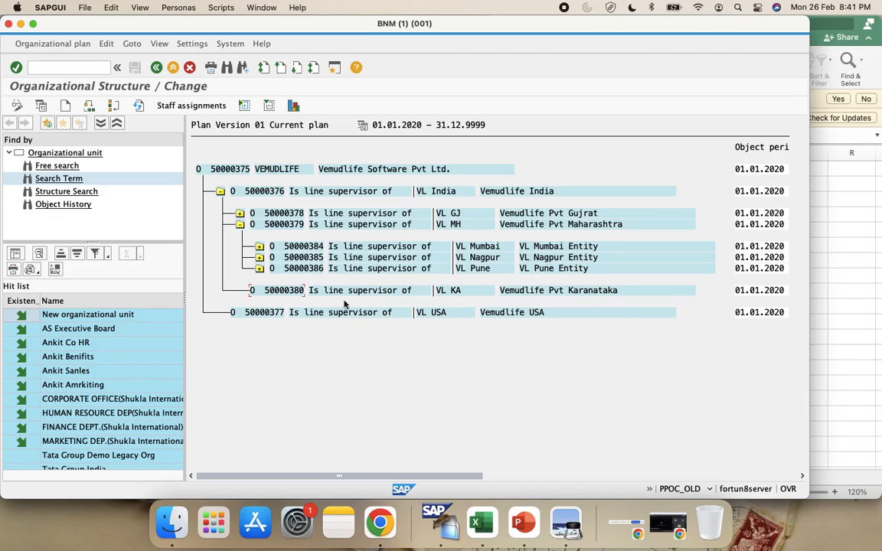
# Step: Start a new organizational unit beneath VL KA with the abbreviation VL Karn
pyautogui.click(64, 106)
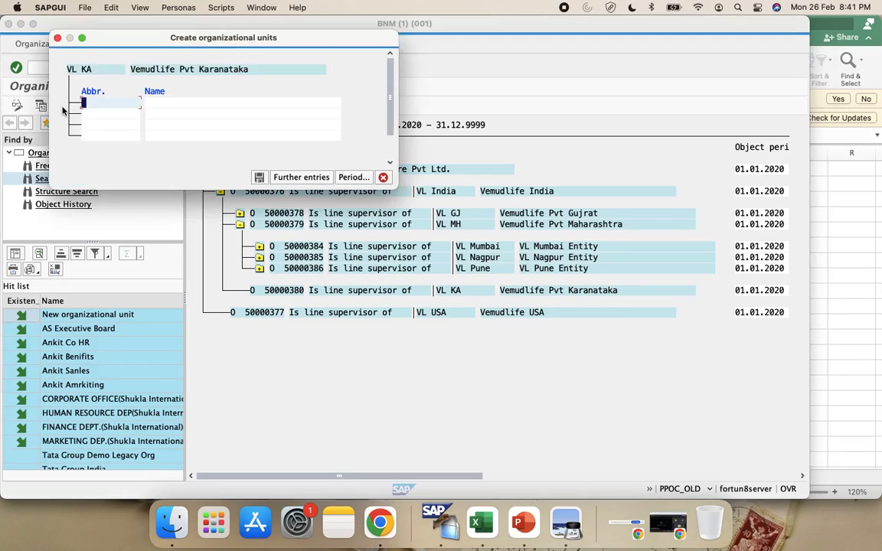
pyautogui.write('IT')
pyautogui.write('VL K')
pyautogui.write('arn')
pyautogui.press('Tab')
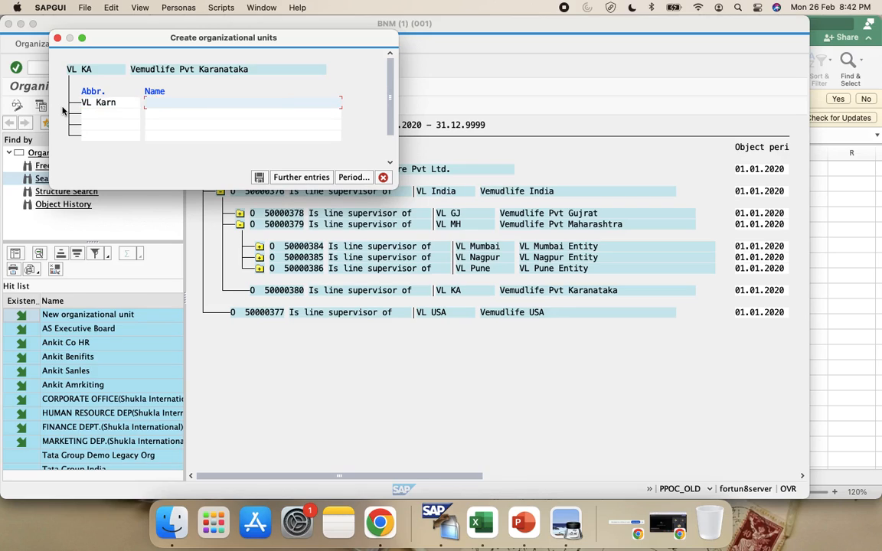
# Step: Name the VL Karn unit IT Depart. Bangluru KA and save it under customizing request BNMK900913
pyautogui.write('IT Depart. VL')
pyautogui.press('BackSpace')
pyautogui.press('BackSpace')
pyautogui.write('Kar')
pyautogui.press('BackSpace')
pyautogui.press('BackSpace')
pyautogui.press('BackSpace')
pyautogui.write('Bangluru KA')
pyautogui.press('BackSpace')
pyautogui.press('Return')
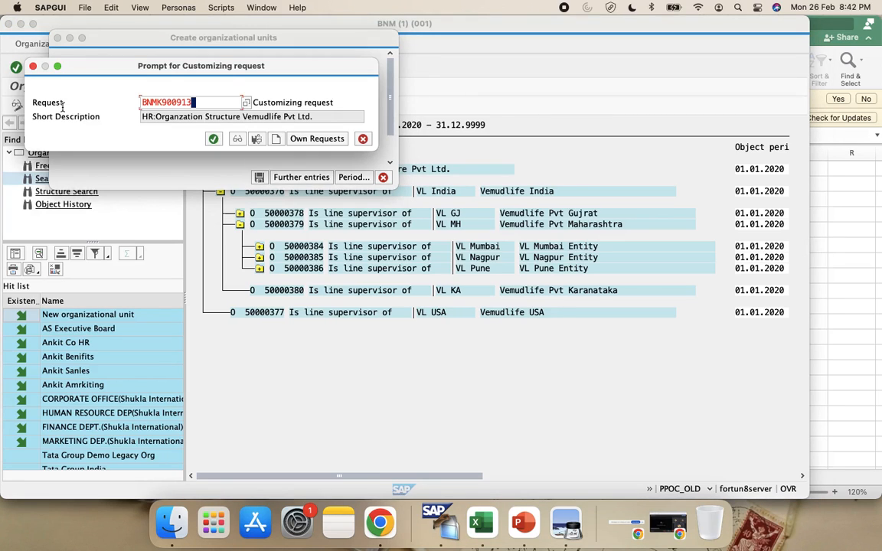
pyautogui.click(213, 139)
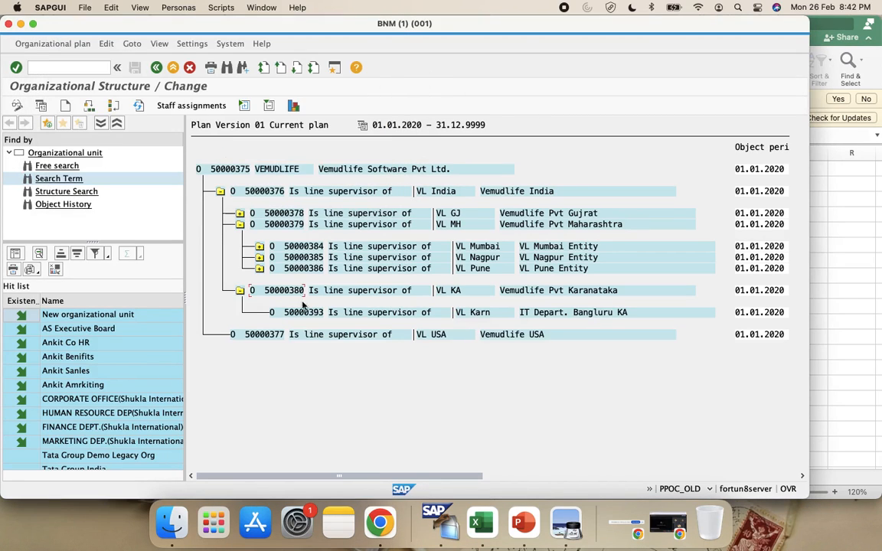
# Step: Check the department beneath VL KA and collapse that branch
pyautogui.click(239, 291)
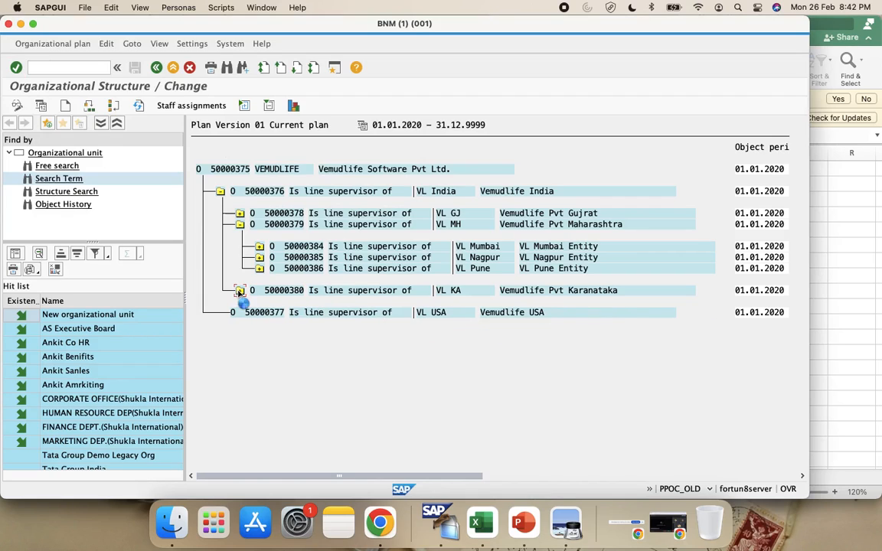
pyautogui.click(239, 291)
pyautogui.click(239, 296)
pyautogui.click(242, 296)
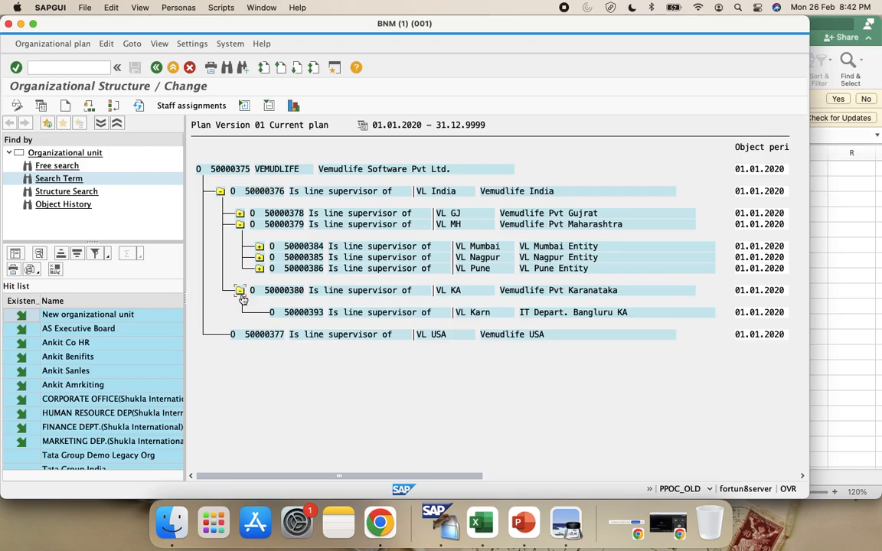
pyautogui.click(239, 291)
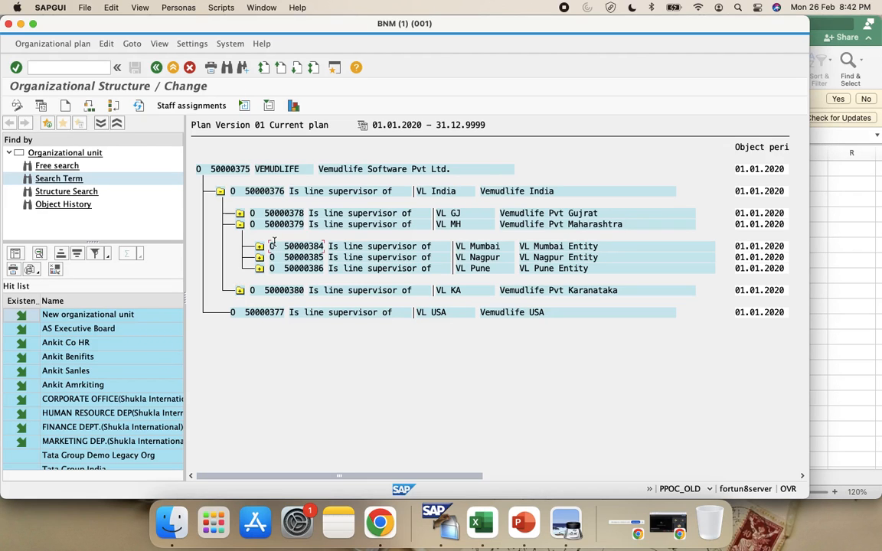
# Step: Switch to Excel and enter O with the meaning Organization Unit in row 16 of Sheet2, beneath the Organization Structure heading
pyautogui.click(869, 330)
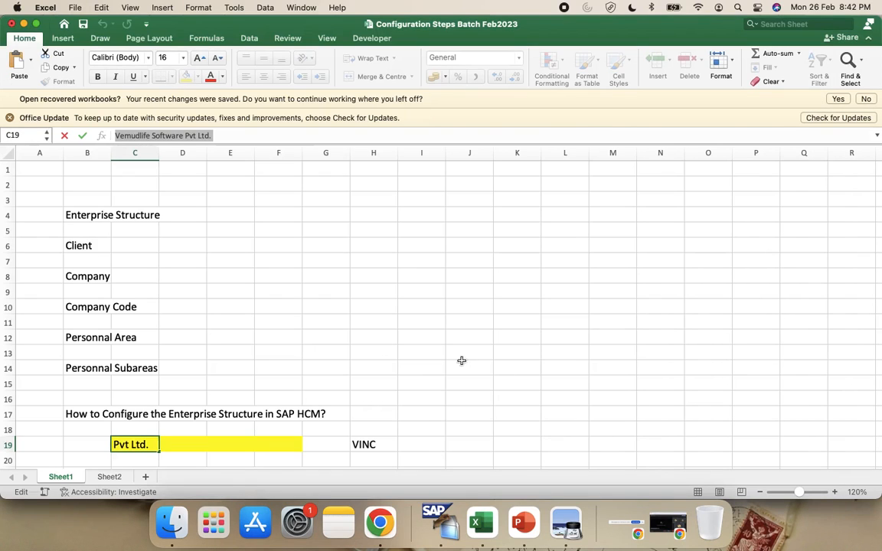
pyautogui.scroll(-6, 350, 338)
pyautogui.scroll(3, 350, 338)
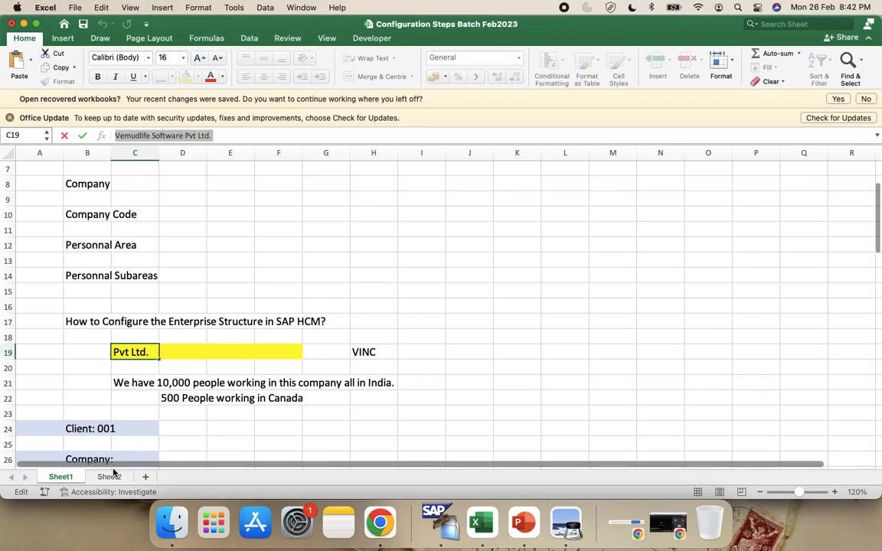
pyautogui.click(113, 475)
pyautogui.scroll(-1, 96, 414)
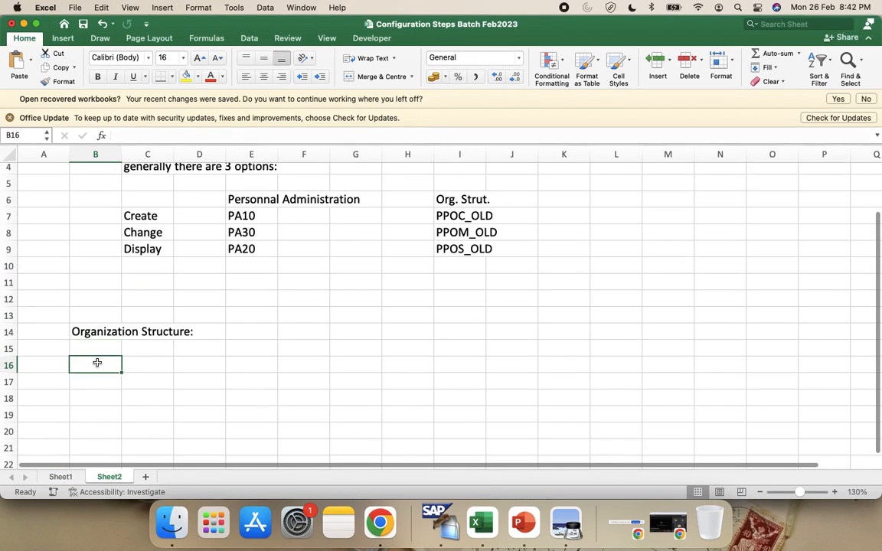
pyautogui.write('O')
pyautogui.press('Tab')
pyautogui.write('Organization Unit')
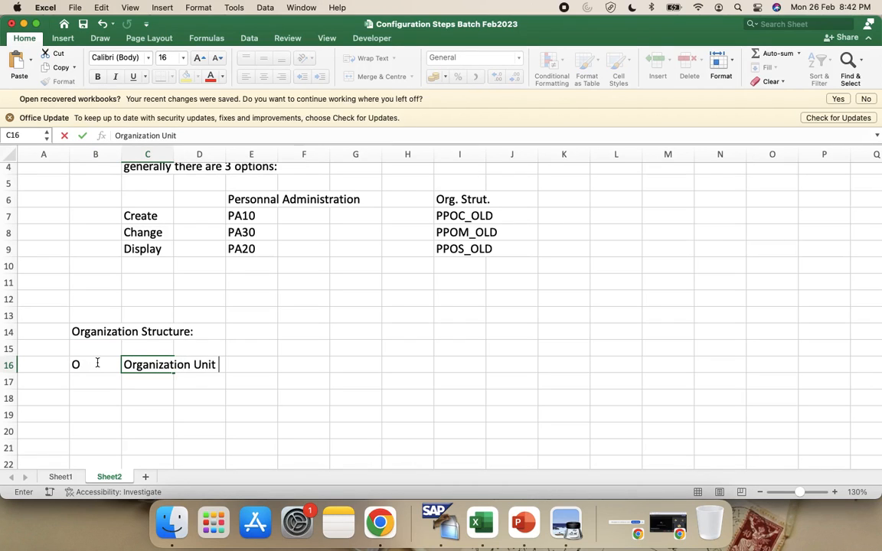
pyautogui.press('Return')
# Step: Add the object keys S for Position and C for Jobs in rows 17 and 18
pyautogui.write('S')
pyautogui.press('Tab')
pyautogui.write('Position')
pyautogui.press('Return')
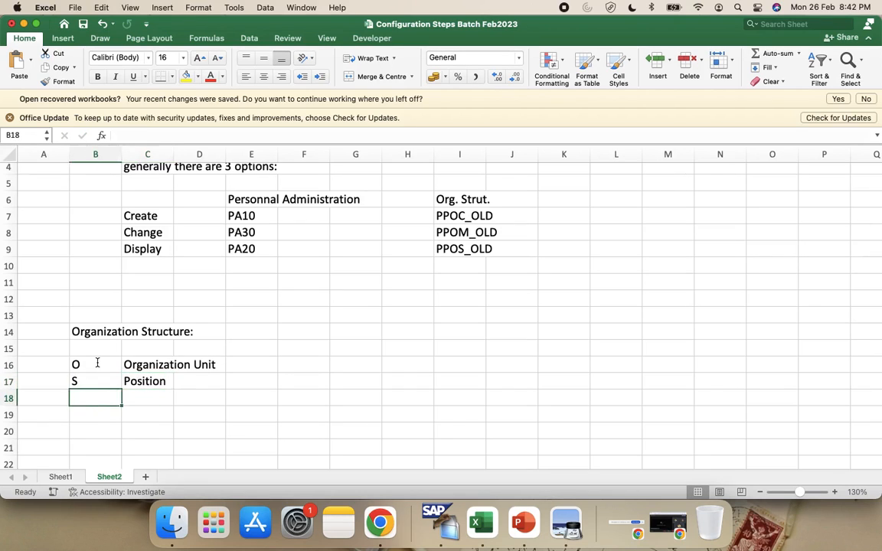
pyautogui.write('C')
pyautogui.press('Tab')
pyautogui.write('Jobs')
pyautogui.press('Return')
# Step: Add the object keys K for Cost Center and P for Person in rows 19 and 20
pyautogui.write('K C')
pyautogui.press('BackSpace')
pyautogui.press('BackSpace')
pyautogui.press('Tab')
pyautogui.write('Cost ')
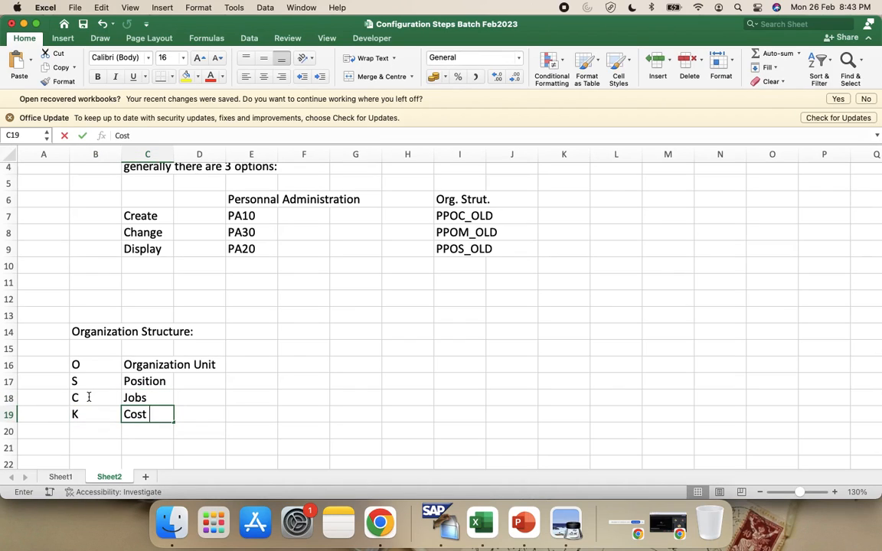
pyautogui.write('Center')
pyautogui.press('Return')
pyautogui.write('P')
pyautogui.press('Tab')
pyautogui.write('Person')
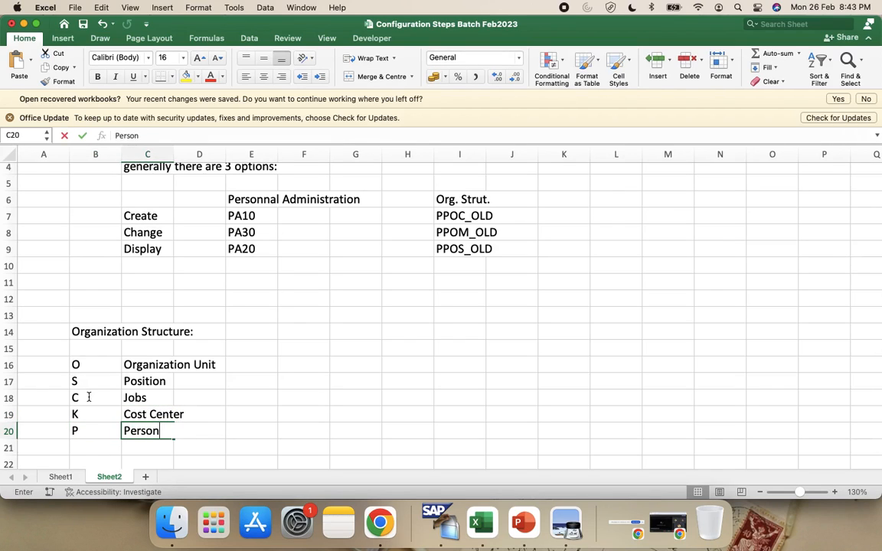
pyautogui.press('Return')
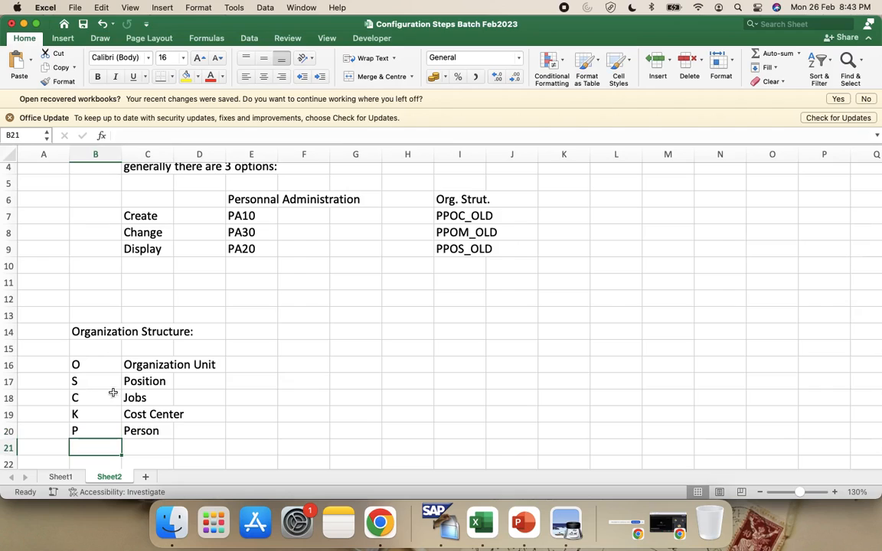
# Step: Highlight the O Organization Unit row in cells B16 to D16 with yellow fill
pyautogui.click(99, 363)
pyautogui.hotkey('shift', 'Right')
pyautogui.hotkey('shift', 'Right')
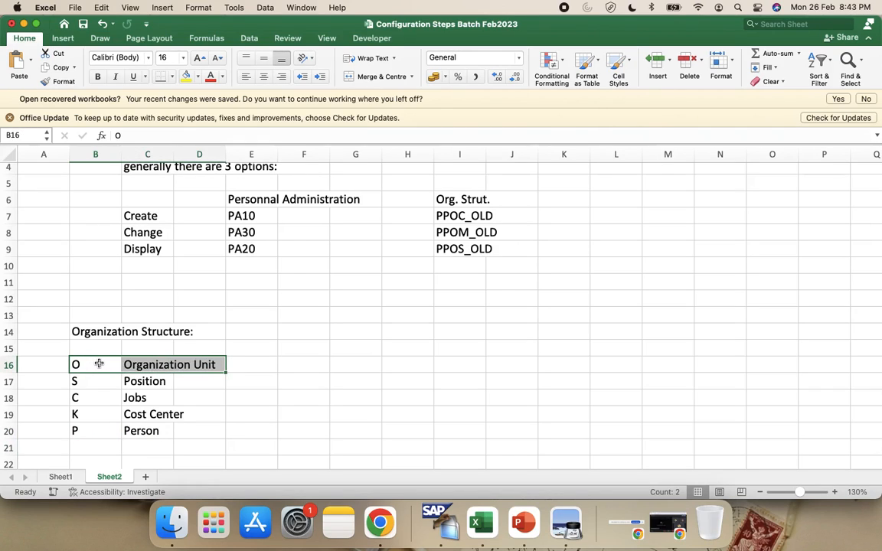
pyautogui.click(186, 76)
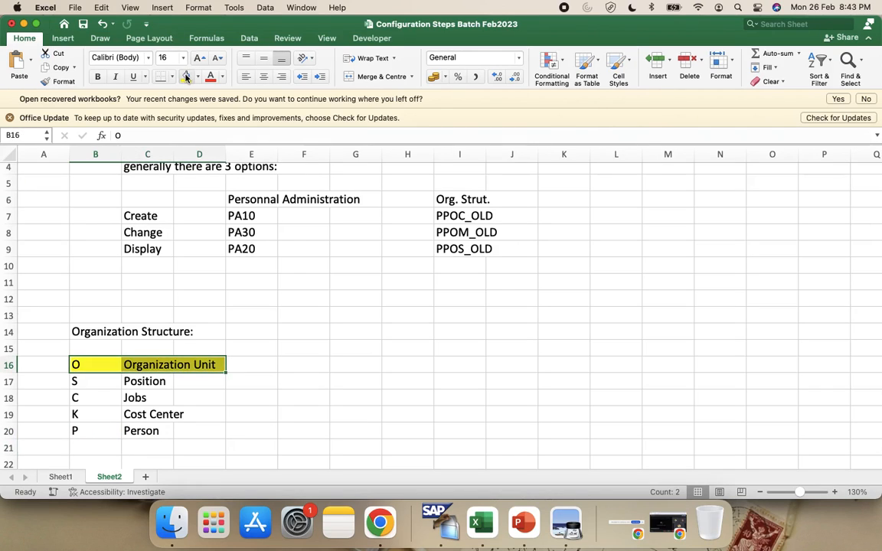
# Step: Review the object keys in column B, switch to SAP and collapse the VL India branch
pyautogui.click(86, 379)
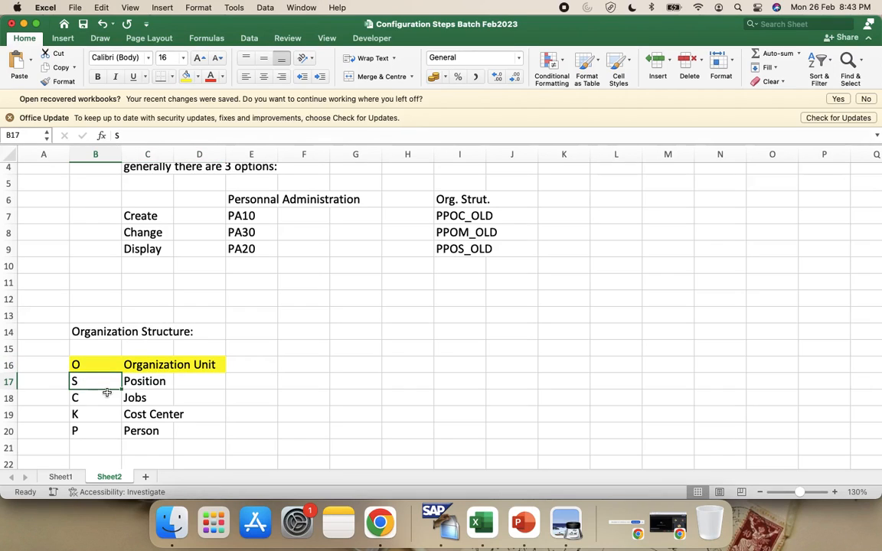
pyautogui.click(111, 394)
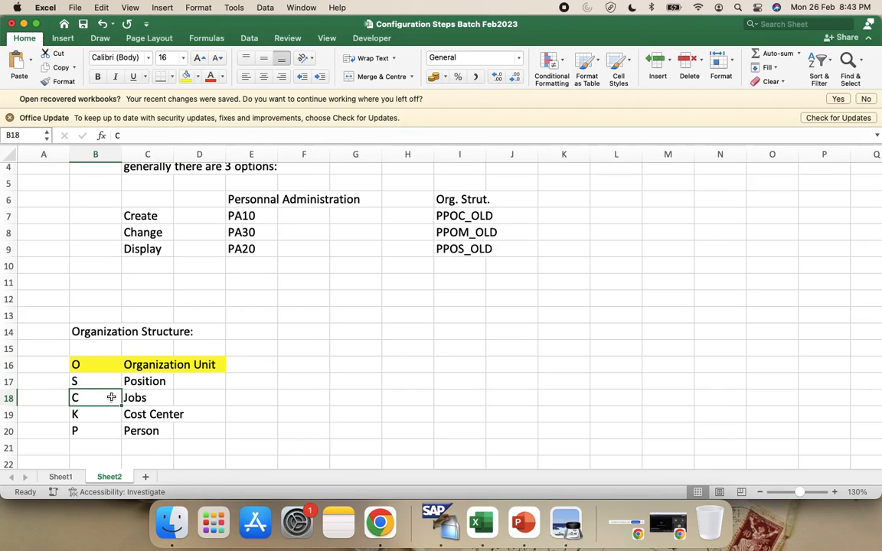
pyautogui.click(107, 417)
pyautogui.click(101, 430)
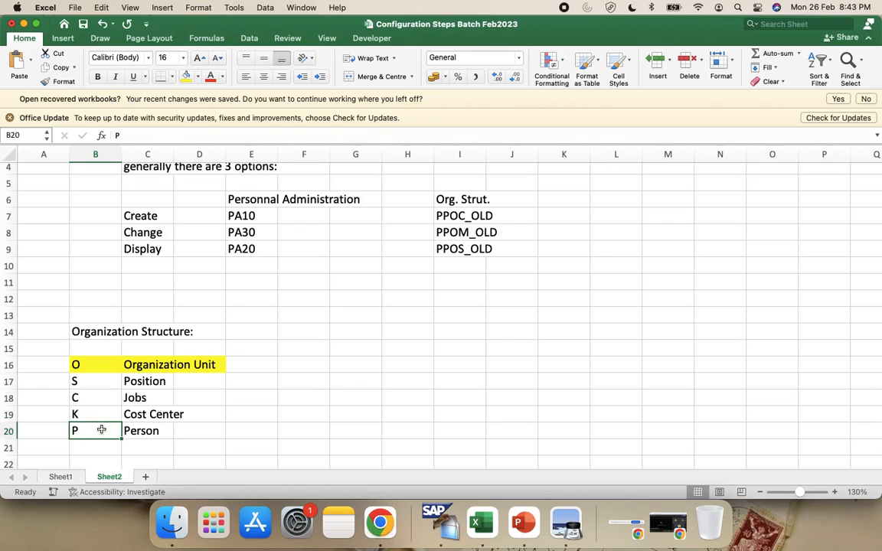
pyautogui.click(90, 365)
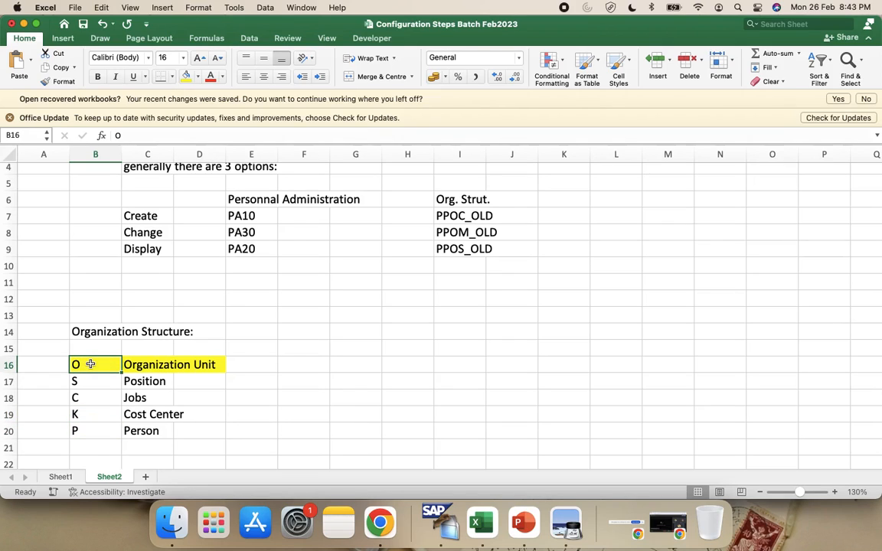
pyautogui.press('super+Tab')
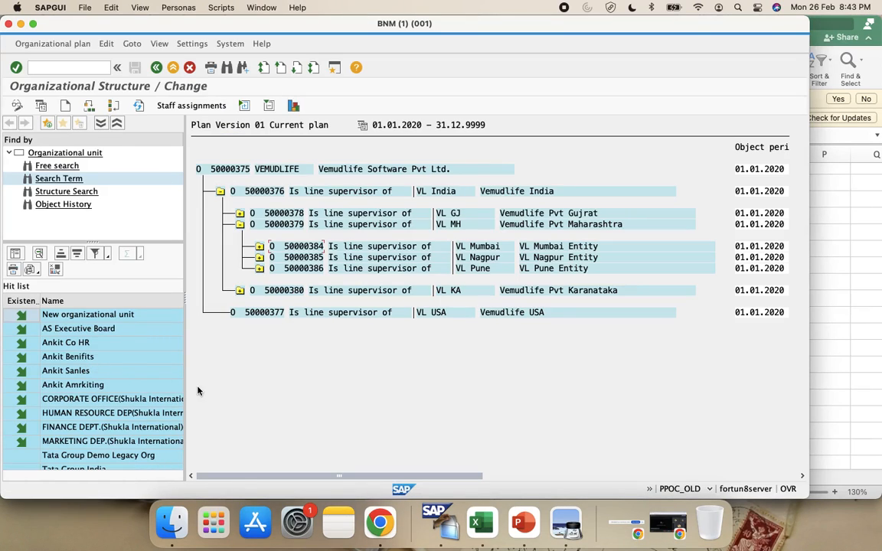
pyautogui.click(219, 192)
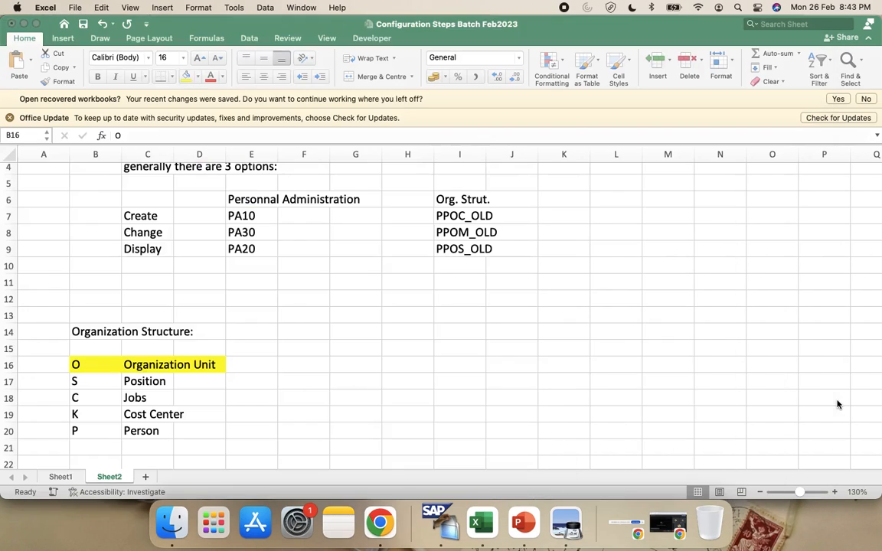
# Step: Review the S Position entry in the Excel key list and return to SAP
pyautogui.press('super+Tab')
pyautogui.click(99, 387)
pyautogui.click(128, 381)
pyautogui.click(93, 380)
pyautogui.click(136, 381)
pyautogui.click(93, 381)
pyautogui.press('super+Tab')
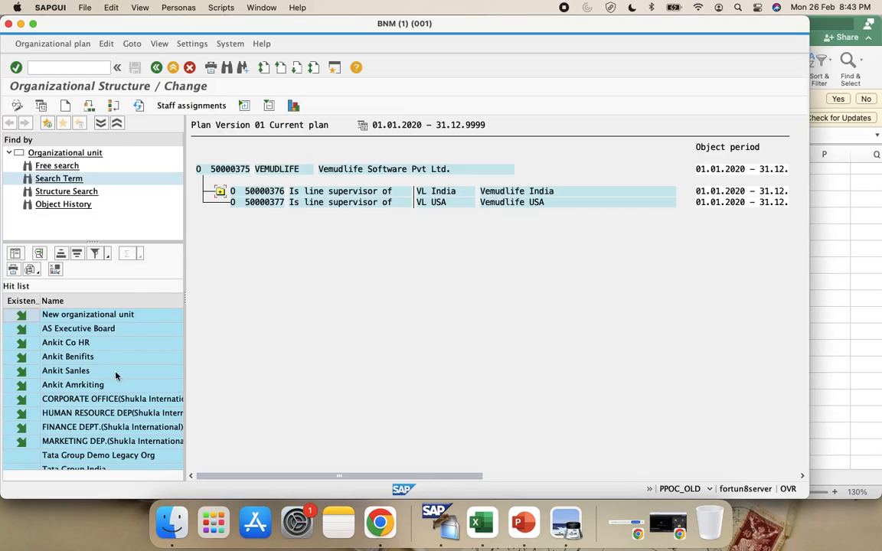
# Step: Open the staff assignments for the root unit VEMUDLIFE
pyautogui.click(228, 169)
pyautogui.click(133, 44)
pyautogui.click(140, 44)
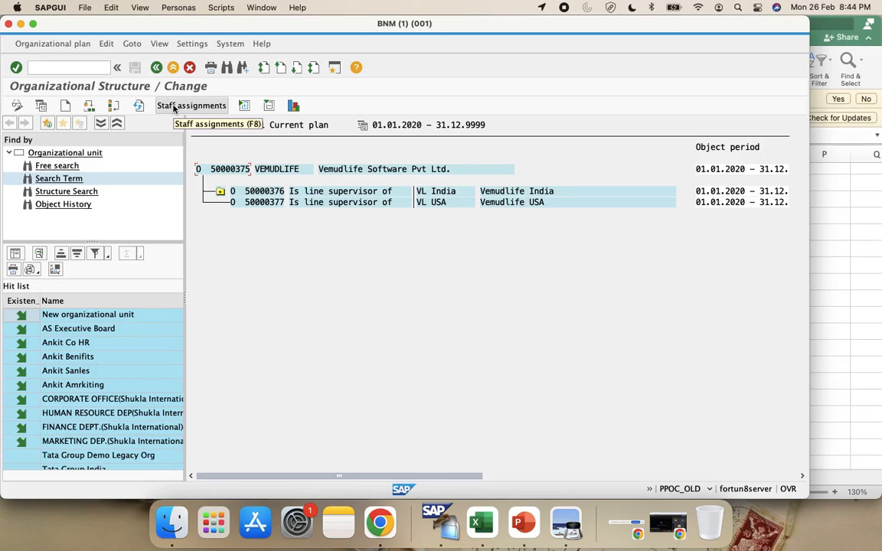
pyautogui.click(135, 44)
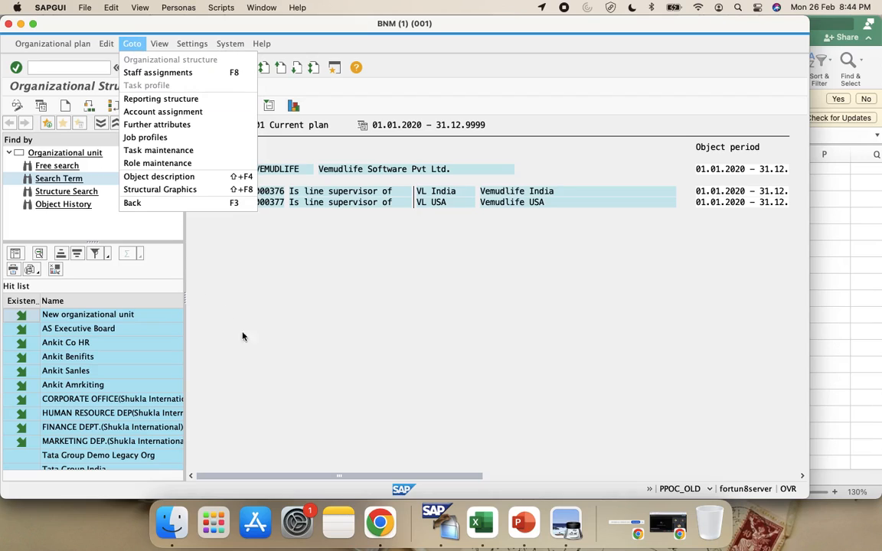
pyautogui.click(218, 298)
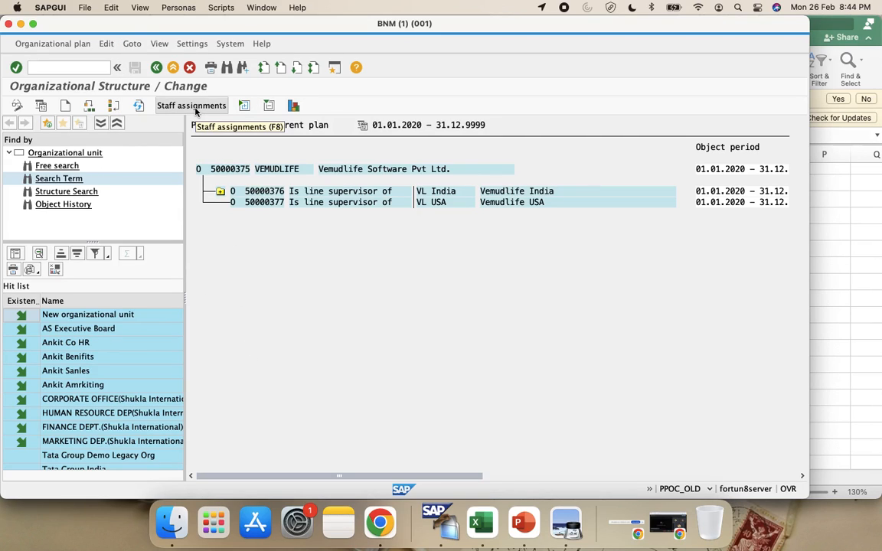
pyautogui.click(222, 170)
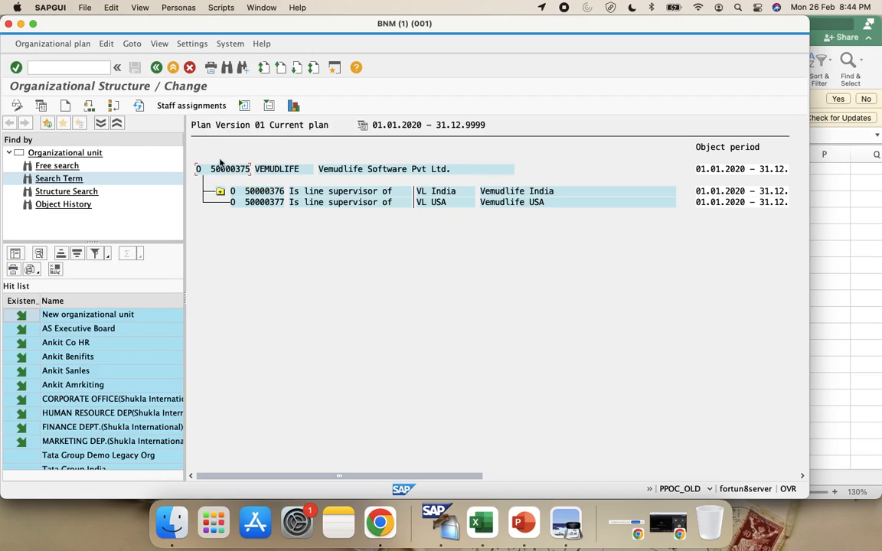
pyautogui.click(191, 107)
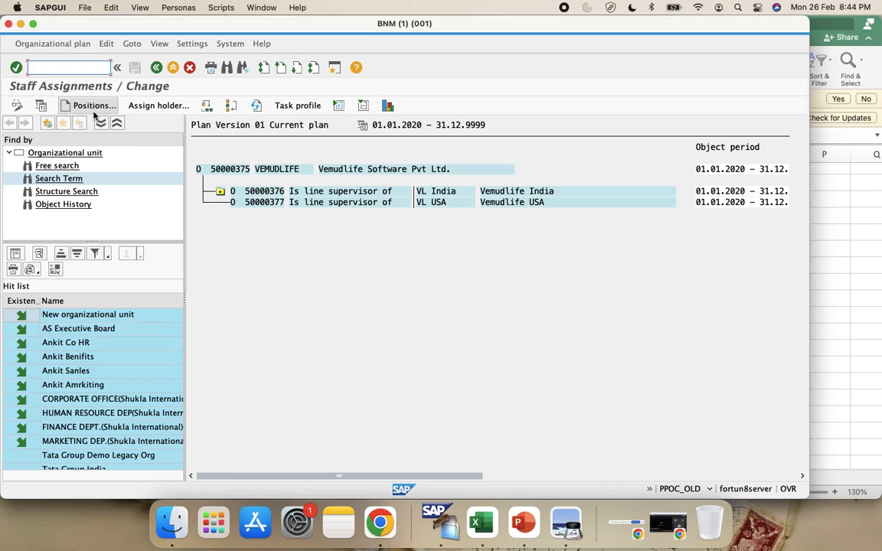
pyautogui.click(385, 543)
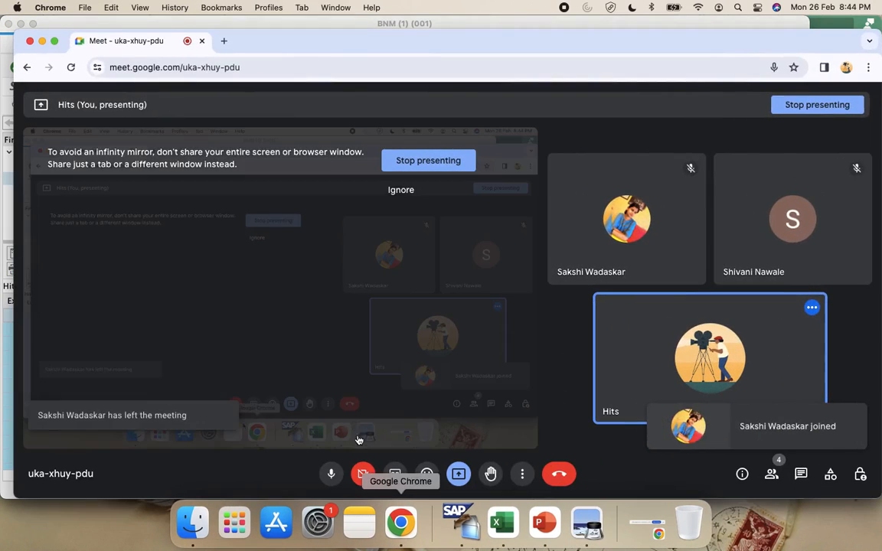
pyautogui.click(42, 41)
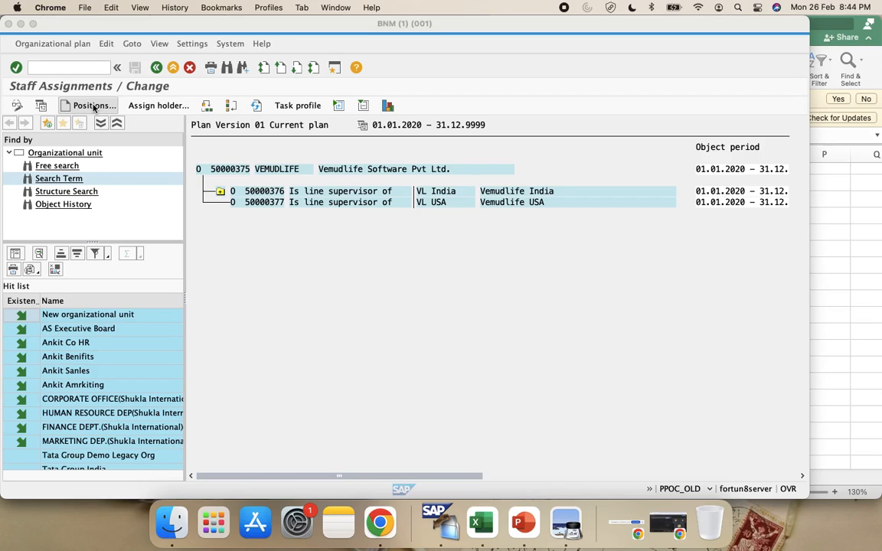
pyautogui.click(93, 107)
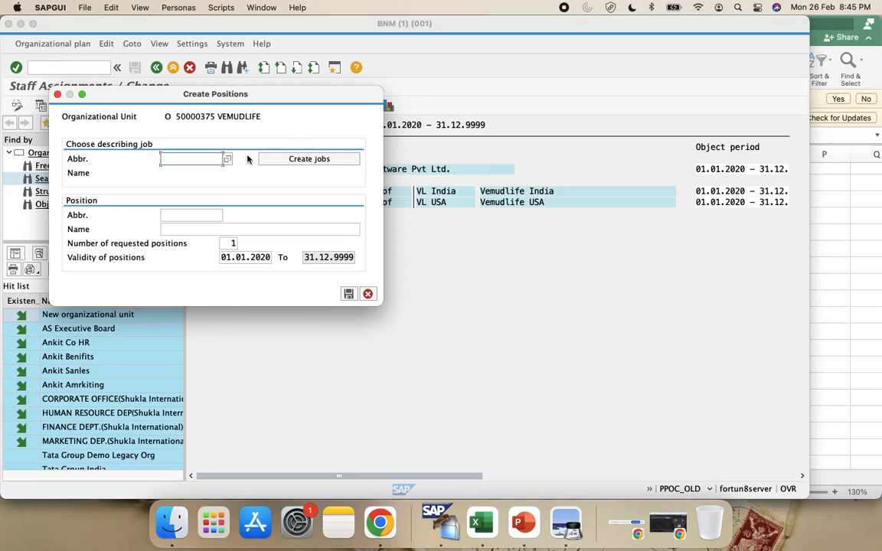
pyautogui.click(309, 159)
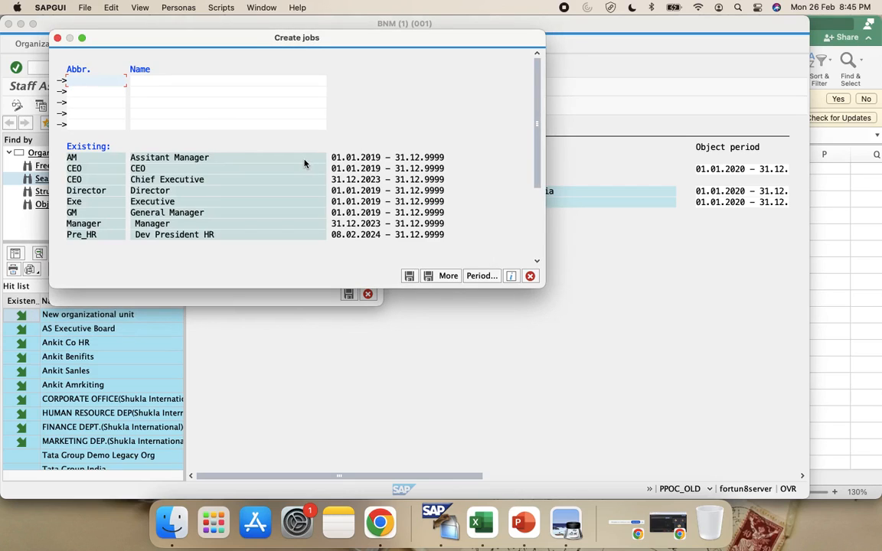
pyautogui.write('@CEO')
pyautogui.press('Tab')
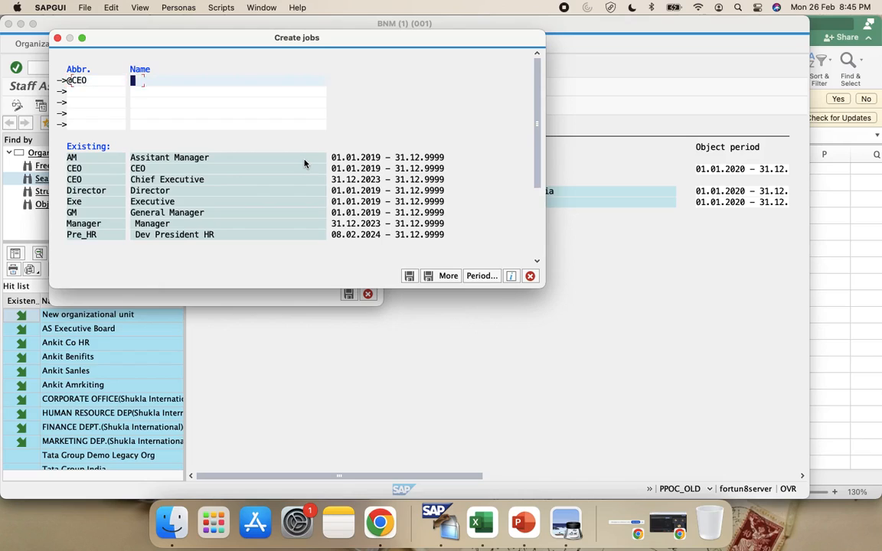
pyautogui.write('CEO')
pyautogui.press('Tab')
pyautogui.write('@')
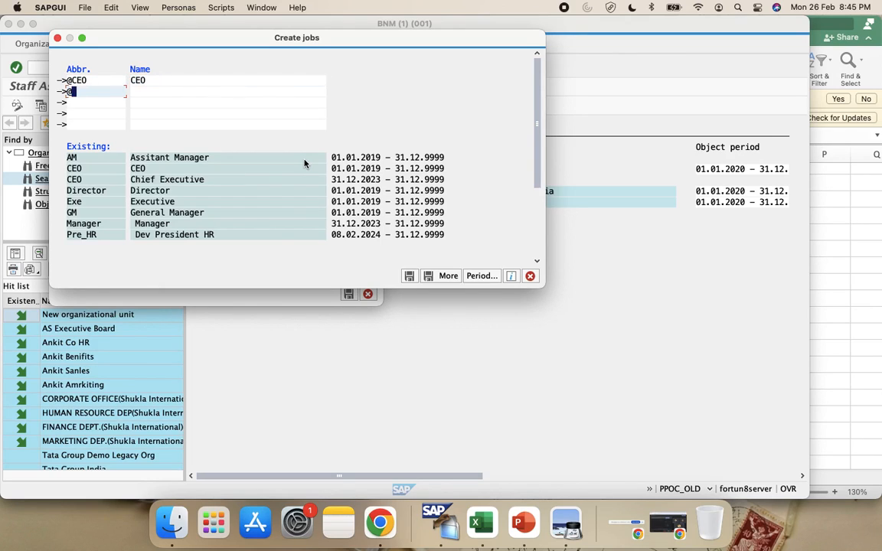
pyautogui.write('Board')
pyautogui.press('BackSpace')
pyautogui.press('BackSpace')
pyautogui.press('BackSpace')
pyautogui.press('BackSpace')
pyautogui.write('RD')
pyautogui.press('Tab')
pyautogui.write('Board of ')
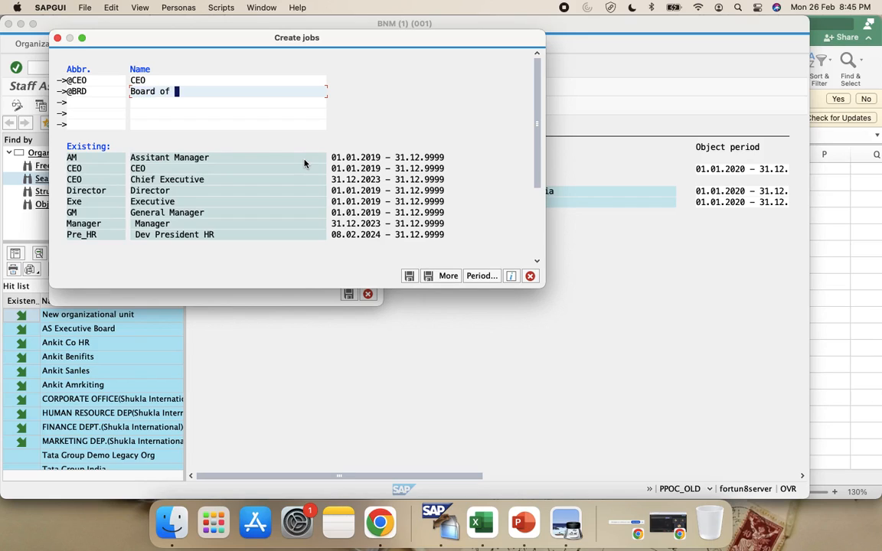
pyautogui.write('Directors')
pyautogui.click(110, 102)
pyautogui.write('@P')
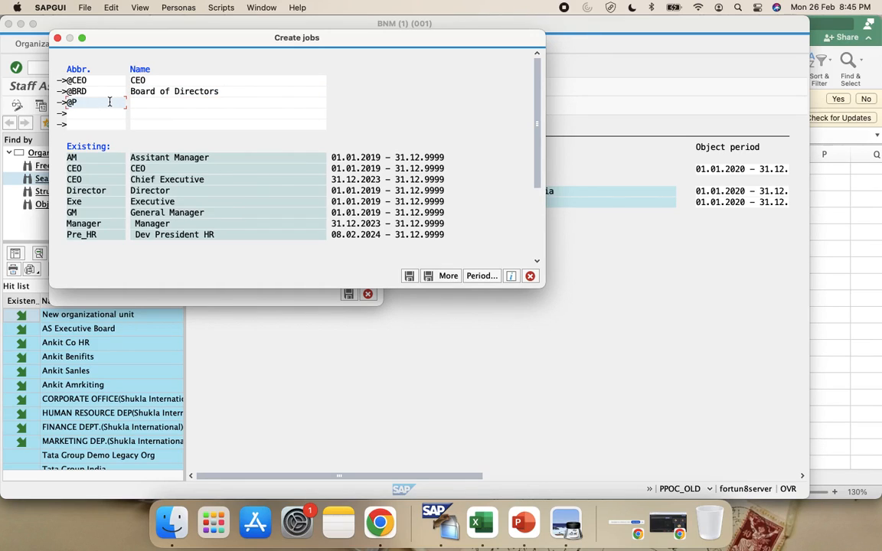
pyautogui.press('BackSpace')
pyautogui.write('CTO')
pyautogui.press('Tab')
pyautogui.write('C')
pyautogui.press('BackSpace')
pyautogui.write('Ch')
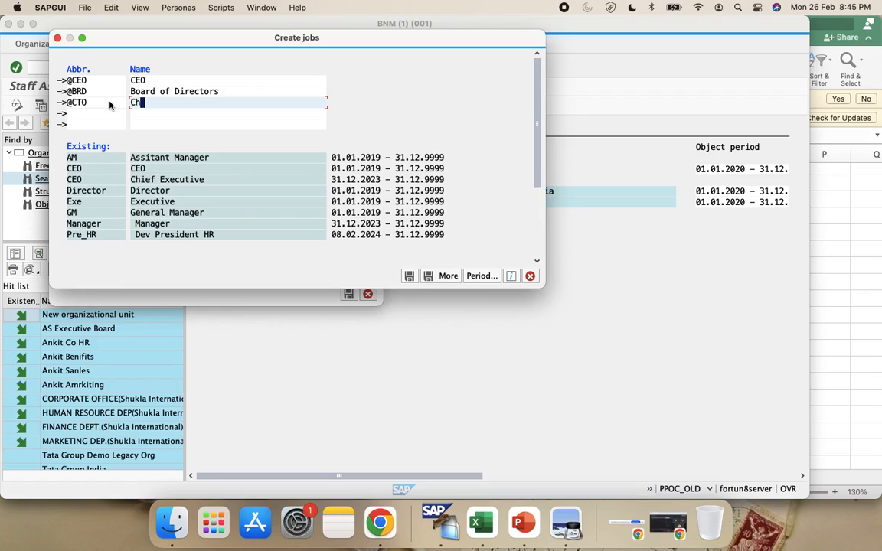
pyautogui.write('. Tech. Offic er')
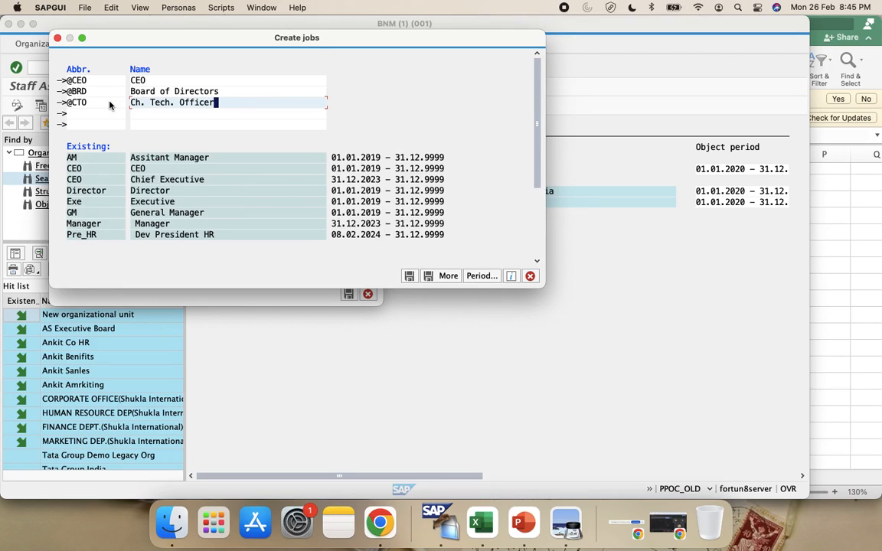
pyautogui.click(98, 114)
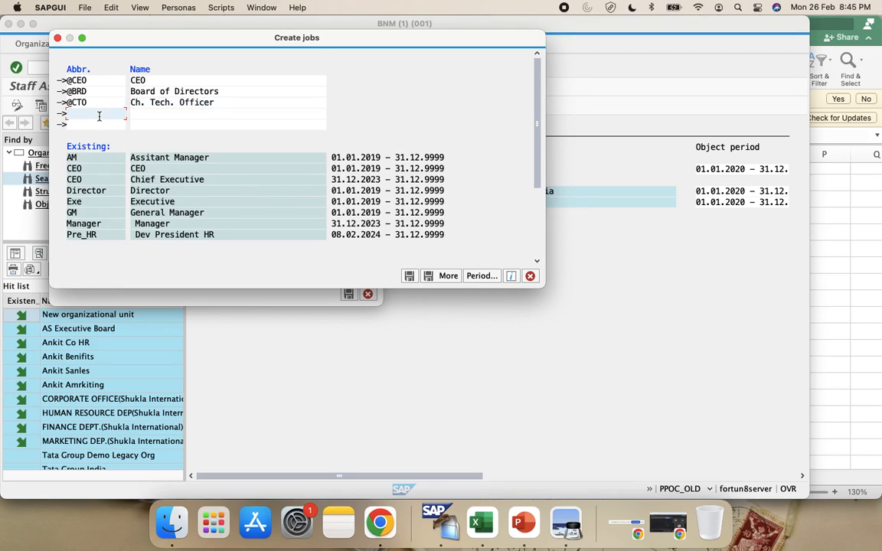
pyautogui.moveTo(296, 39); pyautogui.dragTo(452, 264)
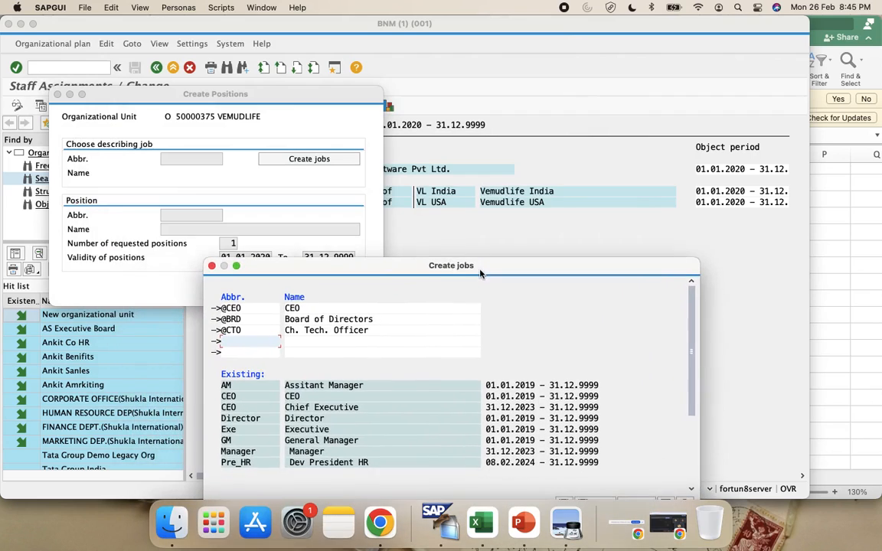
pyautogui.moveTo(277, 94); pyautogui.dragTo(231, 249)
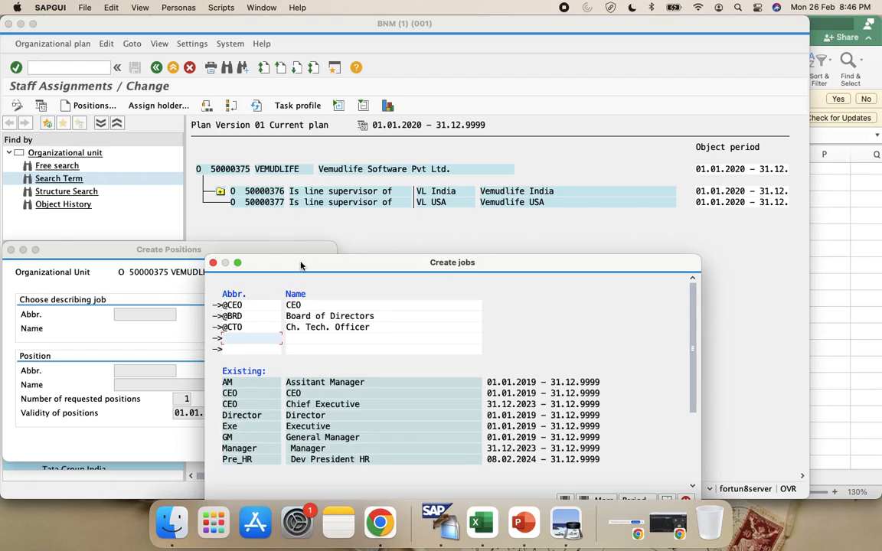
pyautogui.moveTo(302, 263); pyautogui.dragTo(234, 75)
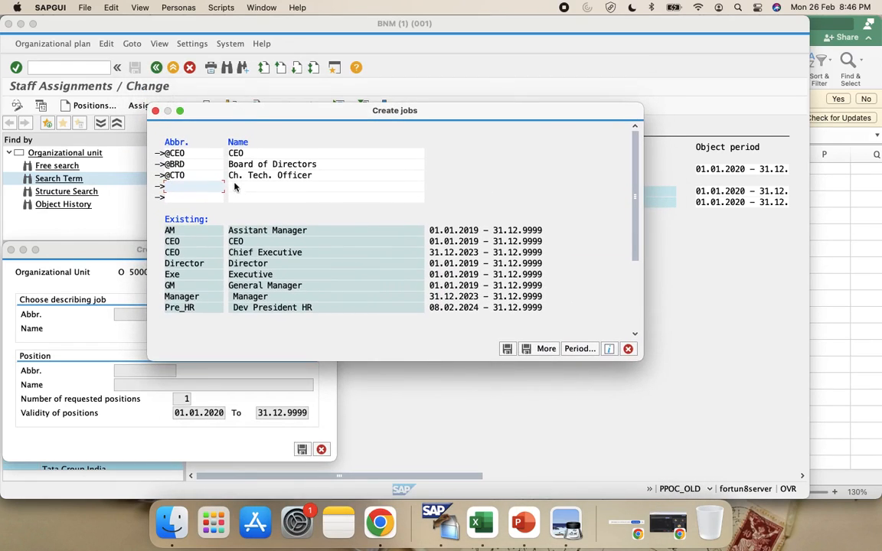
pyautogui.click(240, 175)
pyautogui.press('super+a')
pyautogui.write('Cheif ')
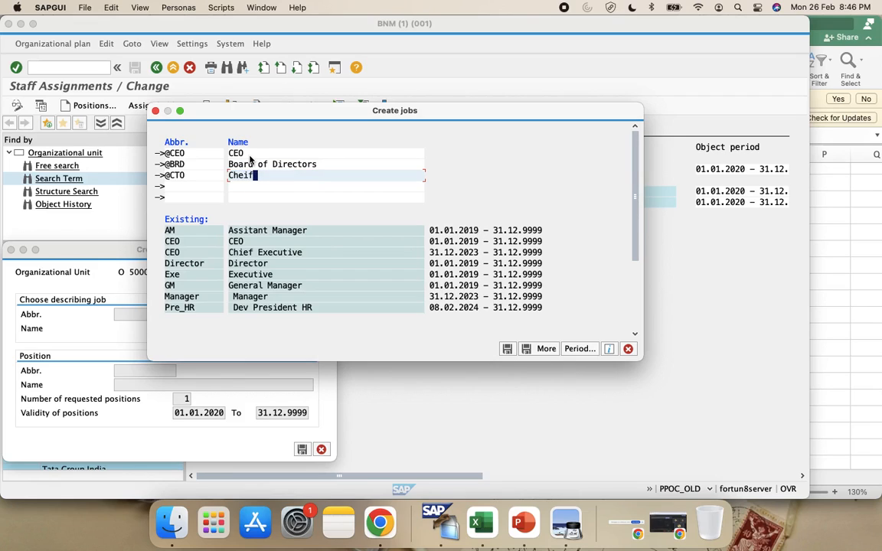
pyautogui.write('Technical ')
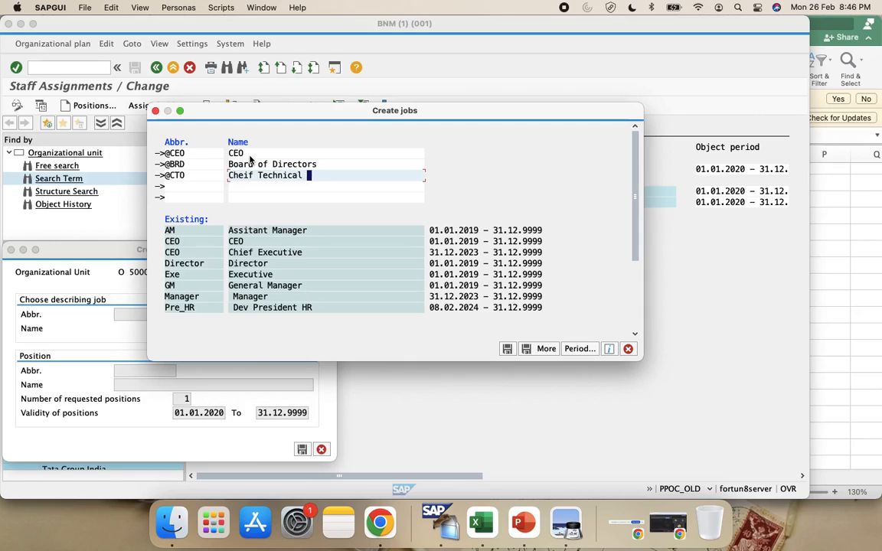
pyautogui.write('Officer')
pyautogui.click(178, 188)
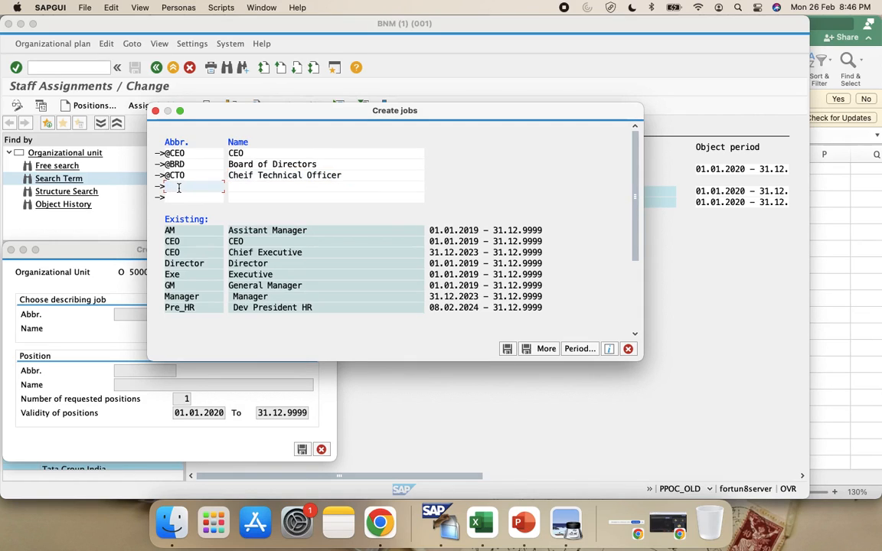
pyautogui.write('@COO')
pyautogui.press('Tab')
pyautogui.write('Ch')
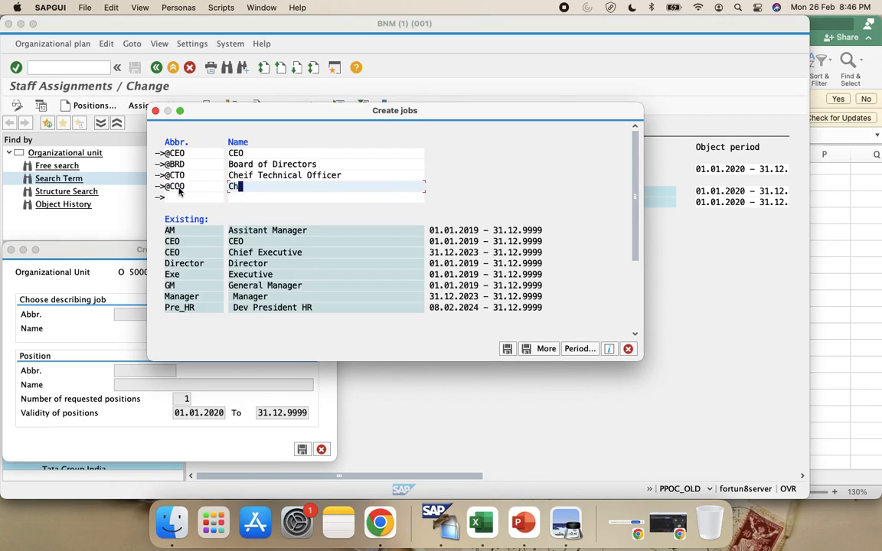
pyautogui.write('eif Operating Officer')
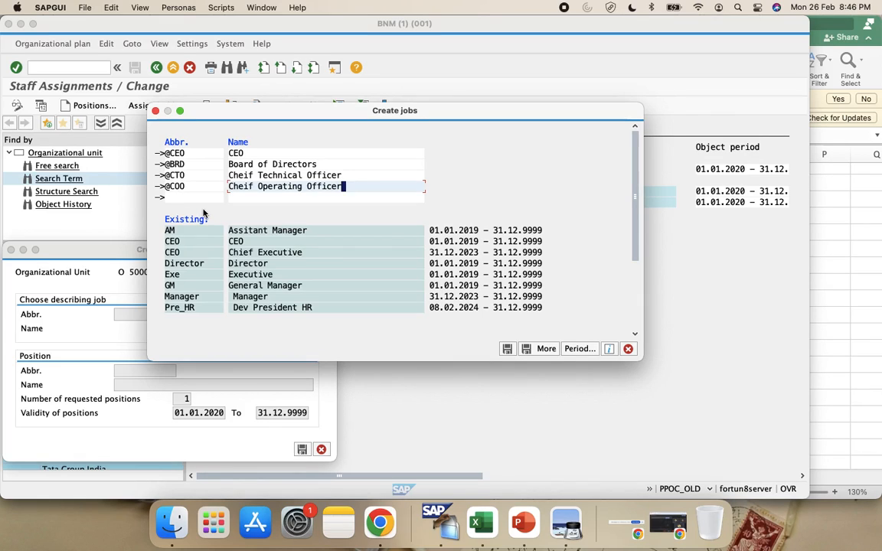
pyautogui.click(185, 199)
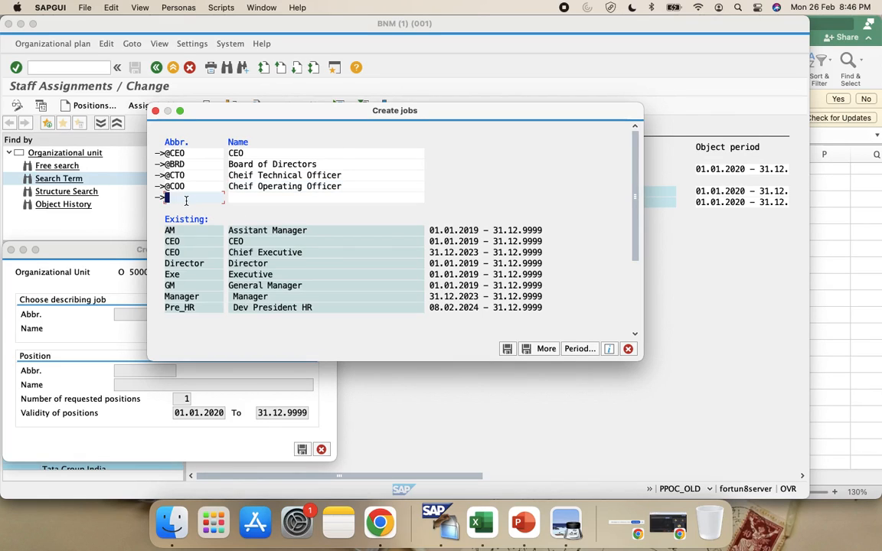
pyautogui.write('@ASM')
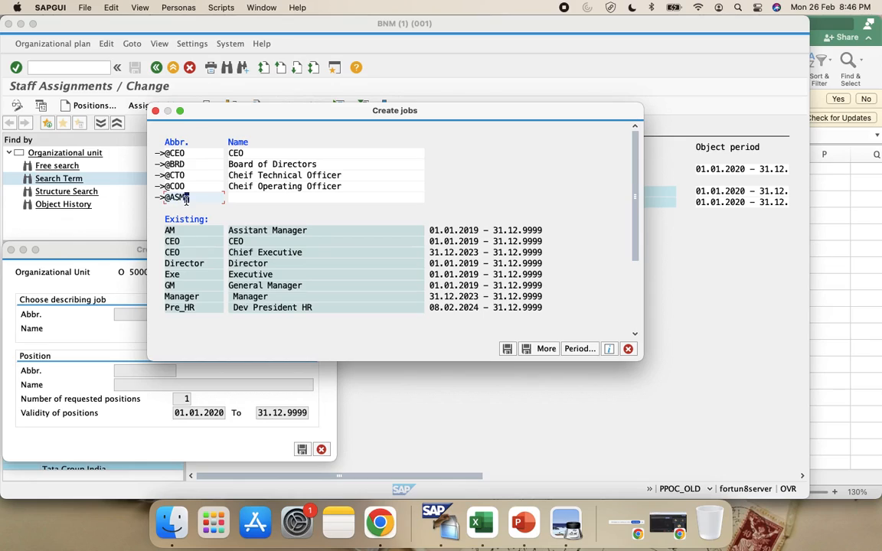
pyautogui.press('Tab')
pyautogui.write('As')
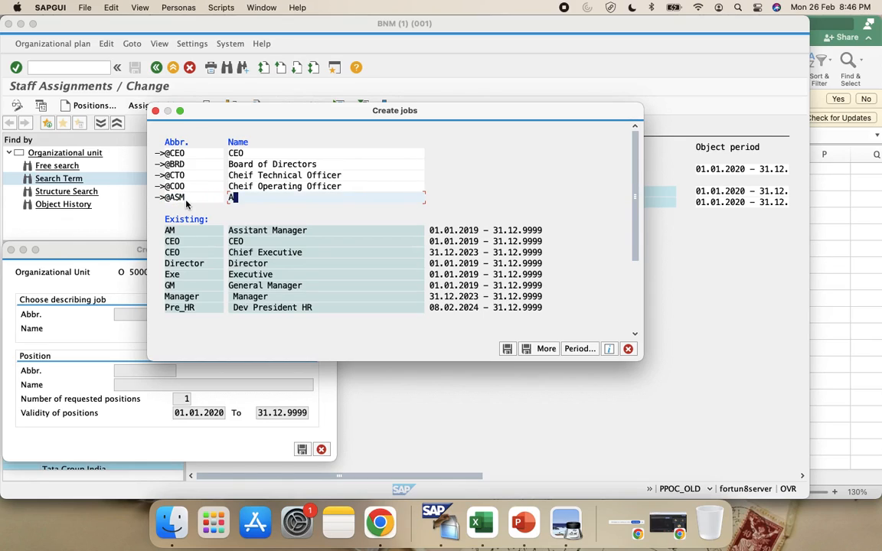
pyautogui.write('s')
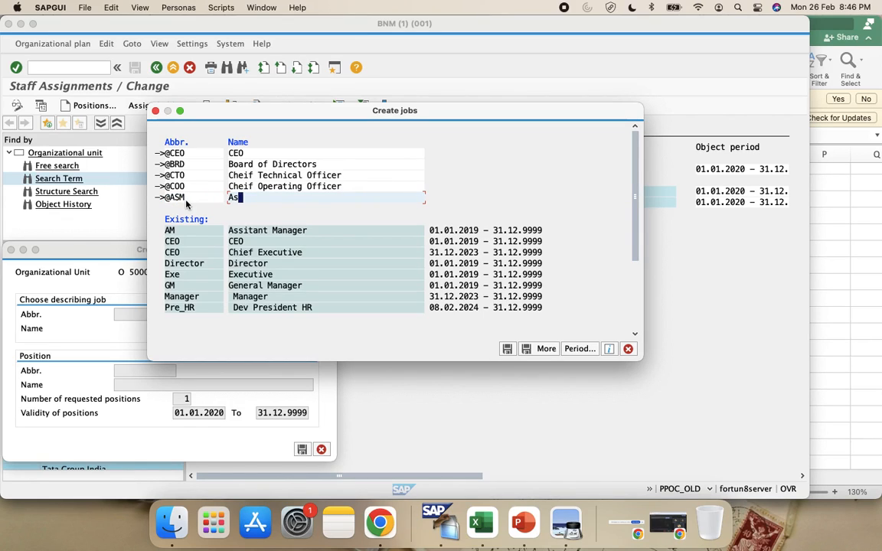
pyautogui.write('itance Manage')
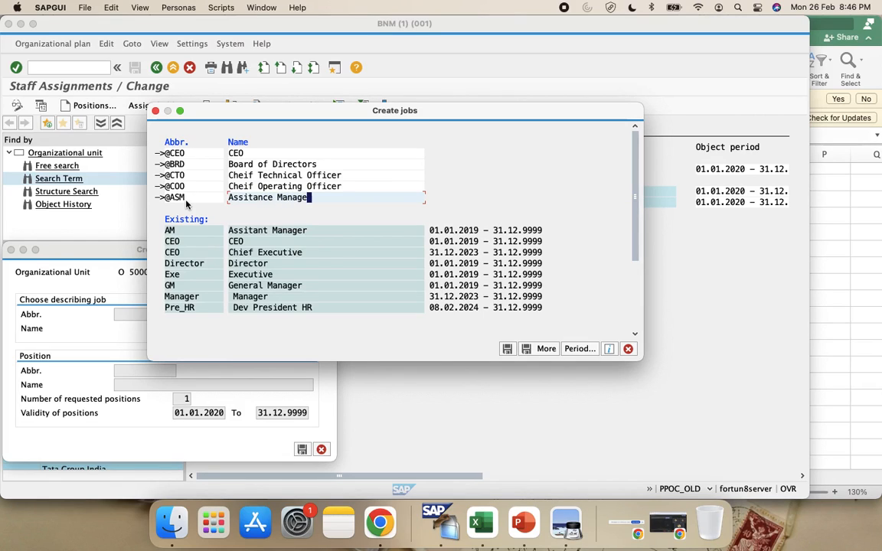
pyautogui.write('r')
pyautogui.click(507, 348)
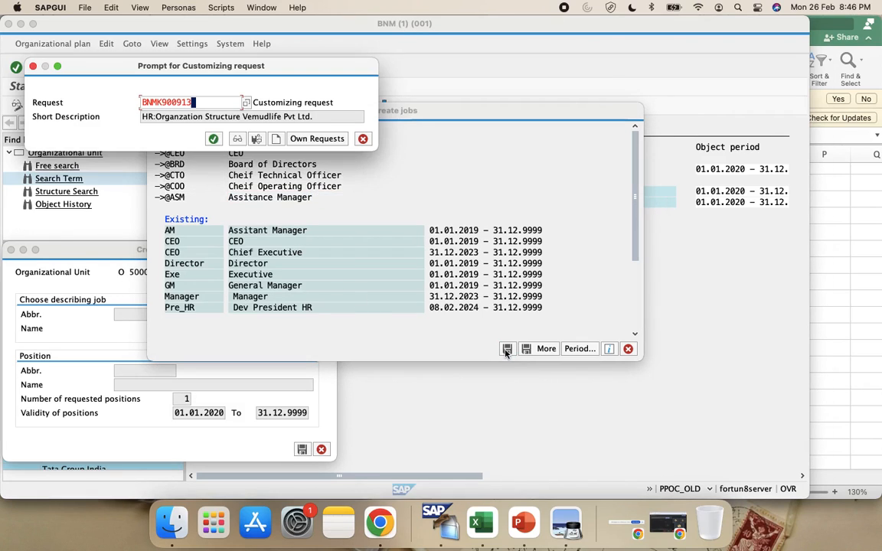
pyautogui.click(214, 140)
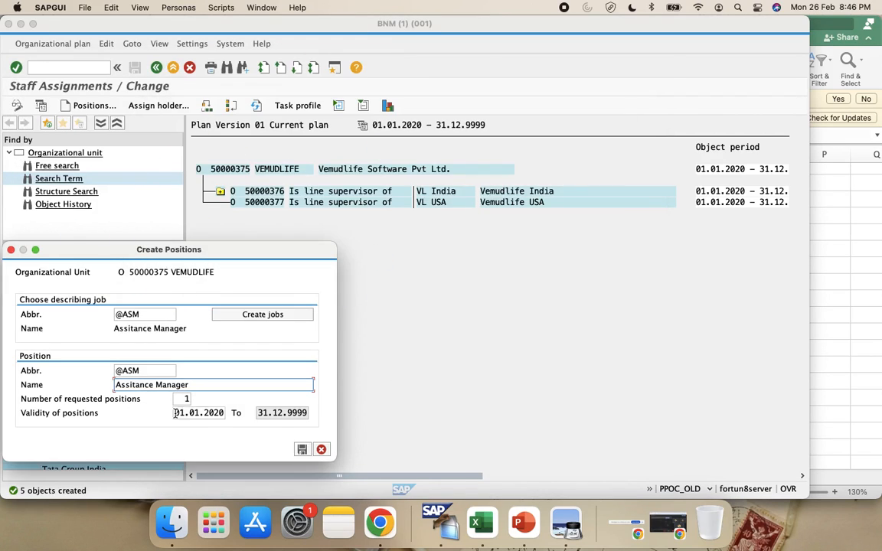
pyautogui.click(155, 314)
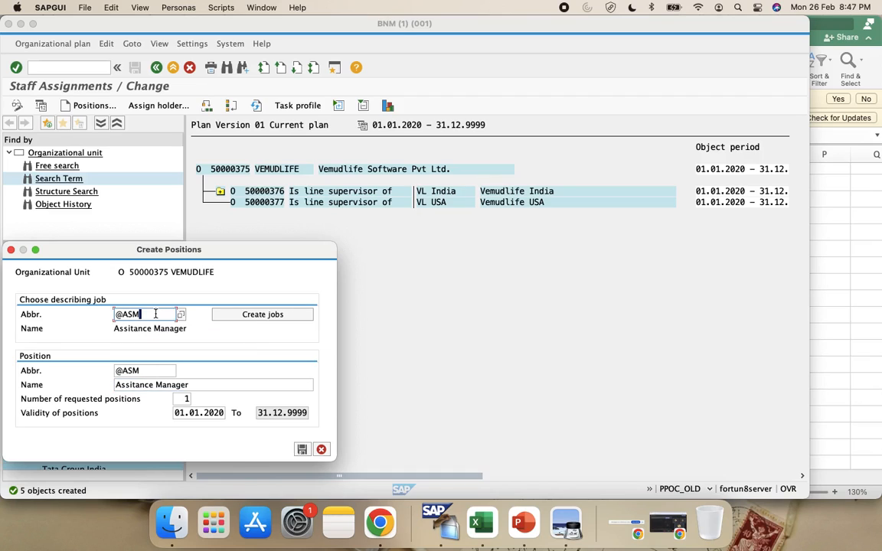
pyautogui.press('BackSpace')
pyautogui.press('BackSpace')
pyautogui.press('BackSpace')
pyautogui.press('BackSpace')
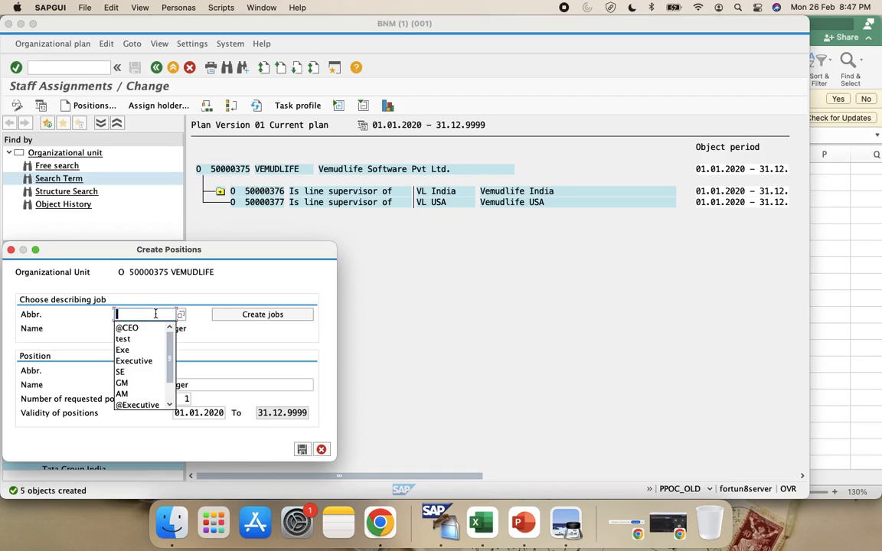
pyautogui.write('@C')
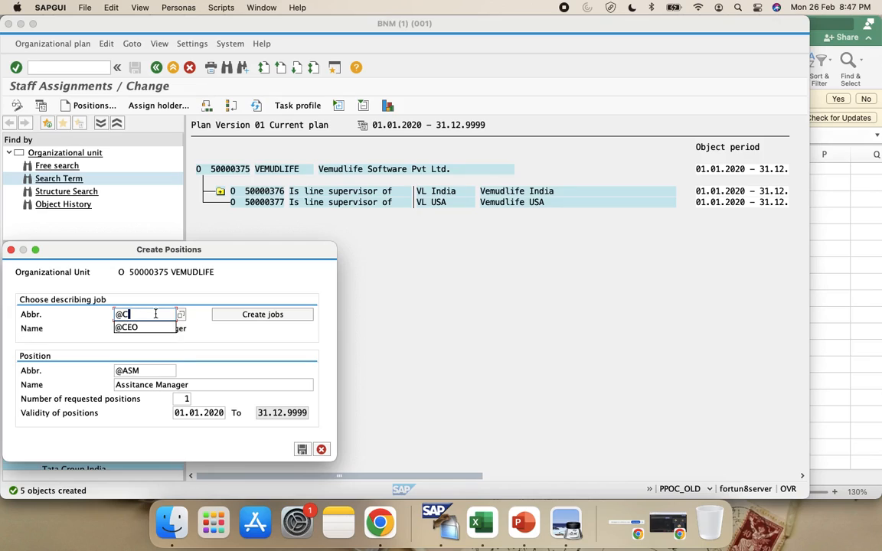
pyautogui.write('EO')
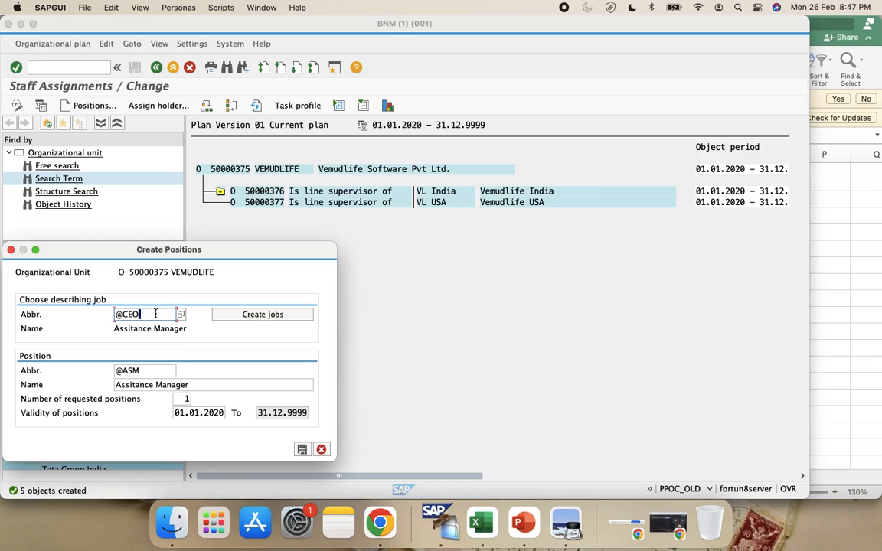
pyautogui.click(164, 375)
pyautogui.doubleClick(164, 375)
pyautogui.press('BackSpace')
pyautogui.press('Tab')
pyautogui.tripleClick(215, 385)
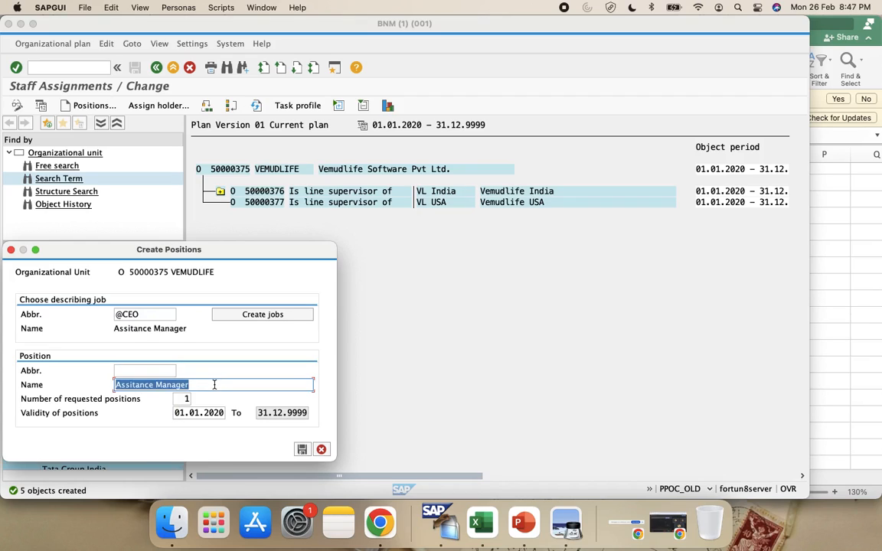
pyautogui.press('BackSpace')
pyautogui.click(157, 314)
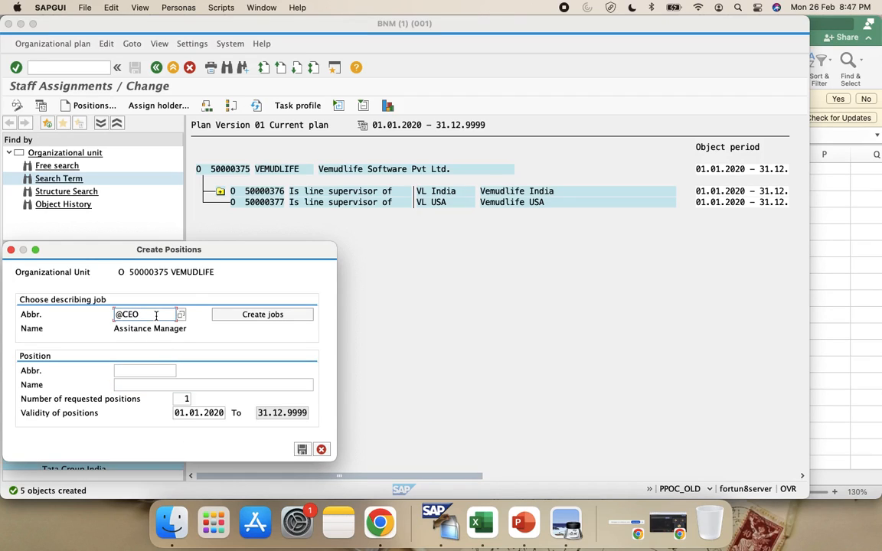
pyautogui.press('Return')
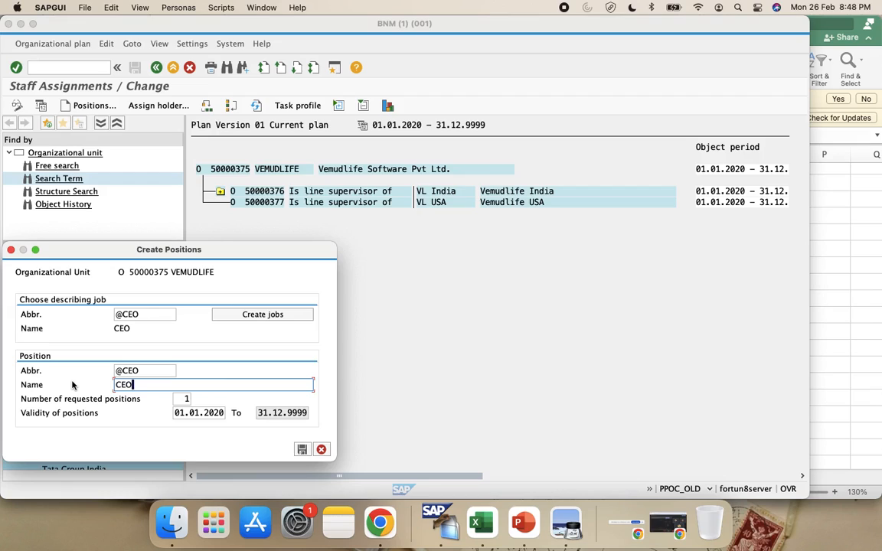
# Step: Save one CEO position under VEMUDLIFE and accept the customizing request
pyautogui.click(182, 399)
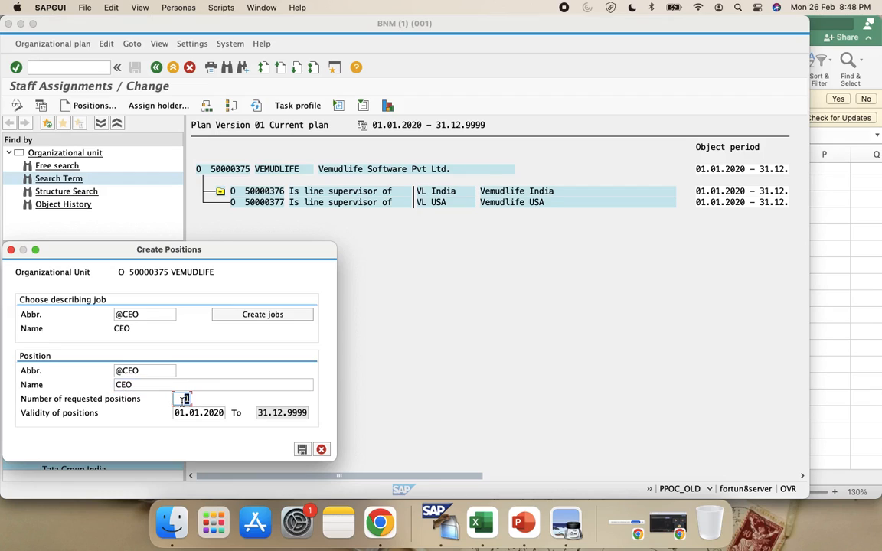
pyautogui.click(301, 450)
pyautogui.click(211, 138)
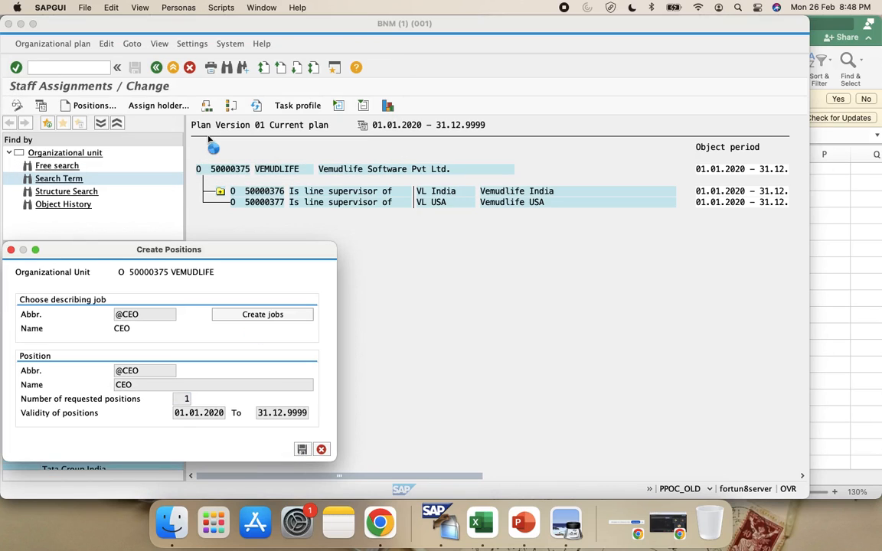
pyautogui.click(234, 190)
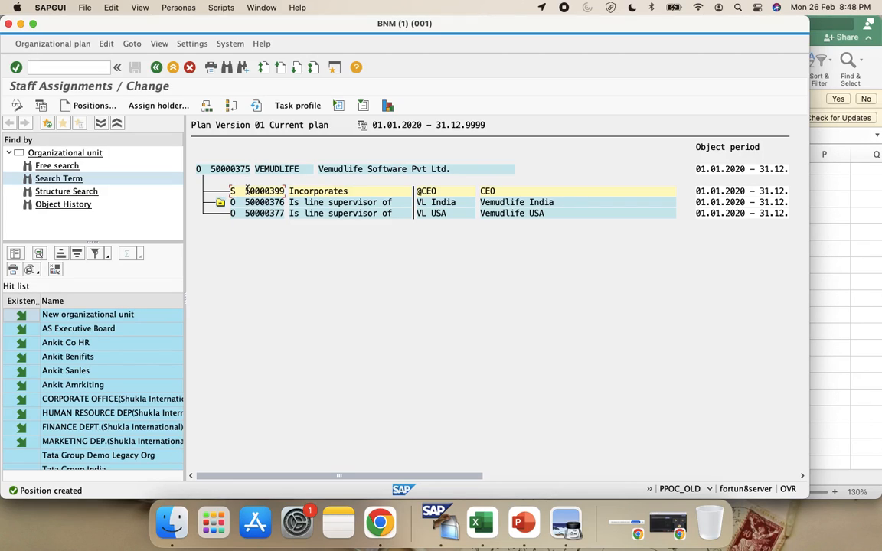
pyautogui.click(232, 169)
pyautogui.click(230, 167)
pyautogui.click(92, 105)
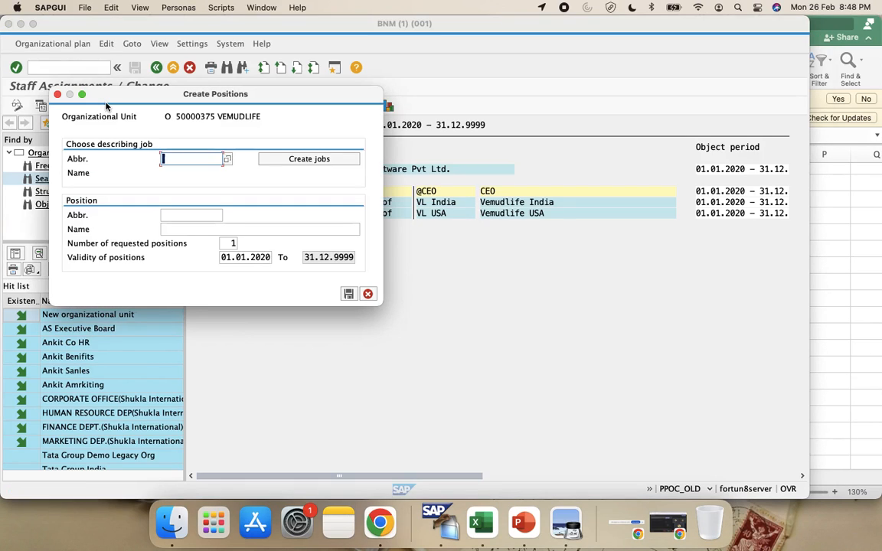
pyautogui.write('@COO')
pyautogui.press('Return')
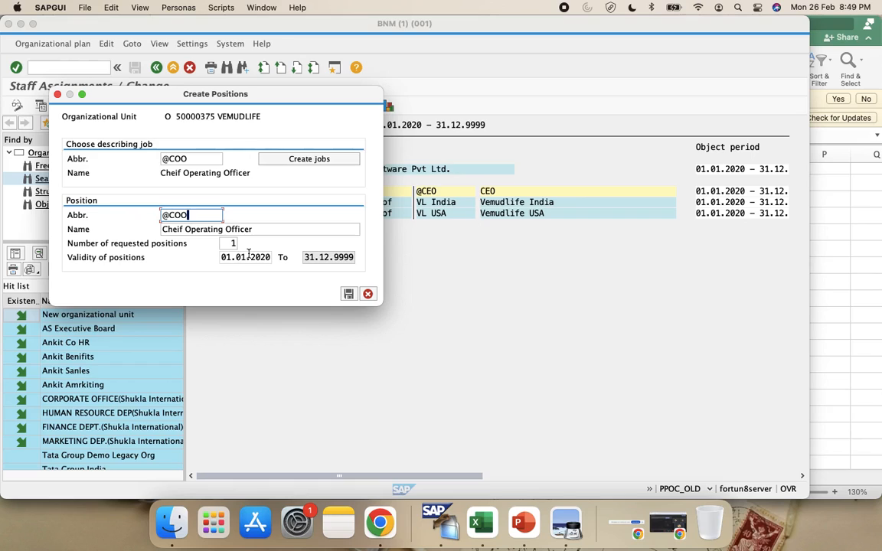
pyautogui.click(348, 294)
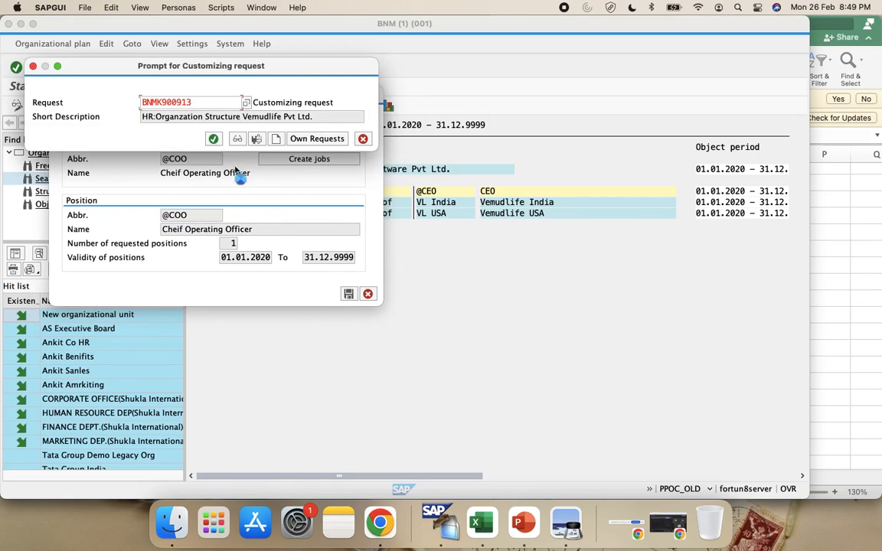
pyautogui.click(211, 85)
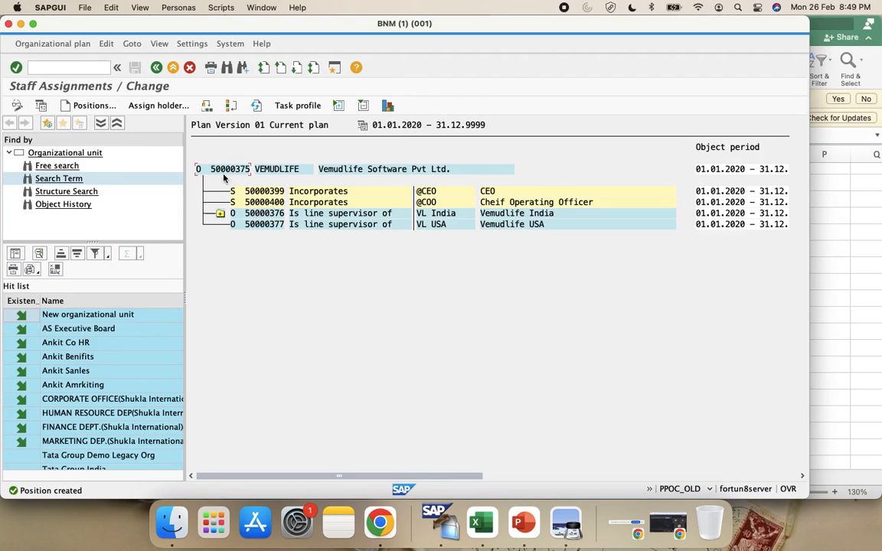
pyautogui.click(91, 105)
pyautogui.write('@')
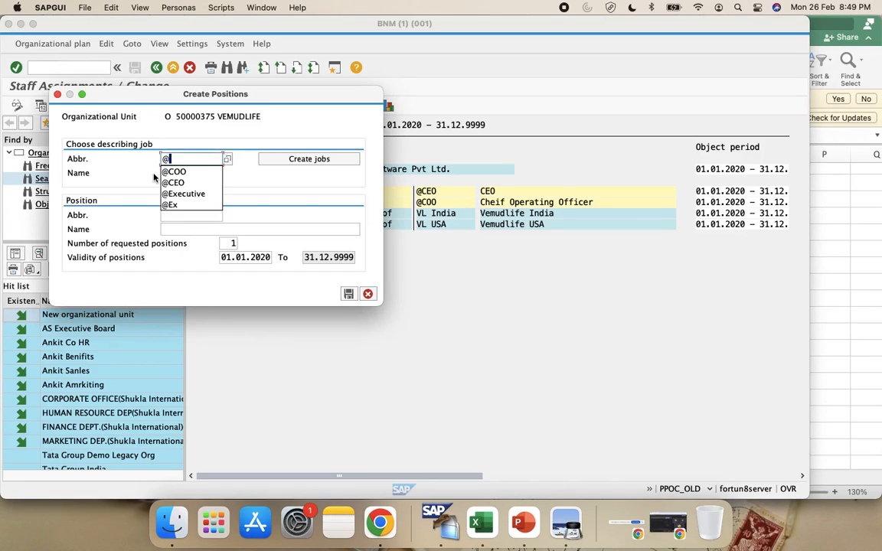
pyautogui.write('BRD')
pyautogui.press('Return')
pyautogui.click(201, 215)
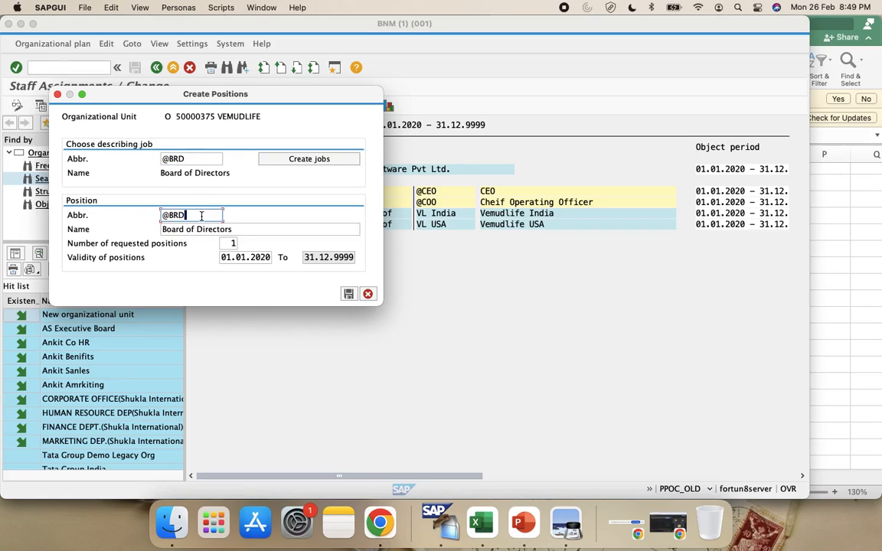
pyautogui.click(238, 228)
# Step: Request 5 Board of Directors positions, save them and accept the customizing request
pyautogui.click(231, 243)
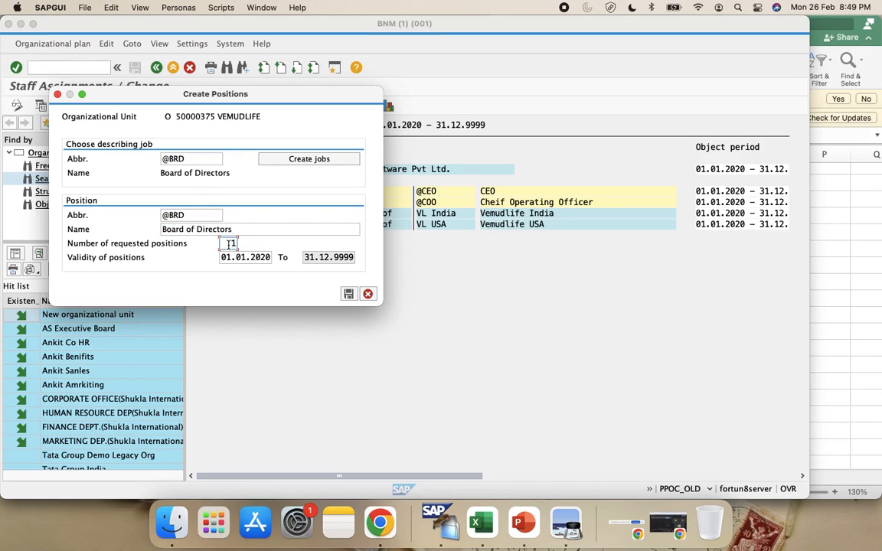
pyautogui.press('BackSpace')
pyautogui.click(223, 256)
pyautogui.click(349, 294)
pyautogui.click(213, 139)
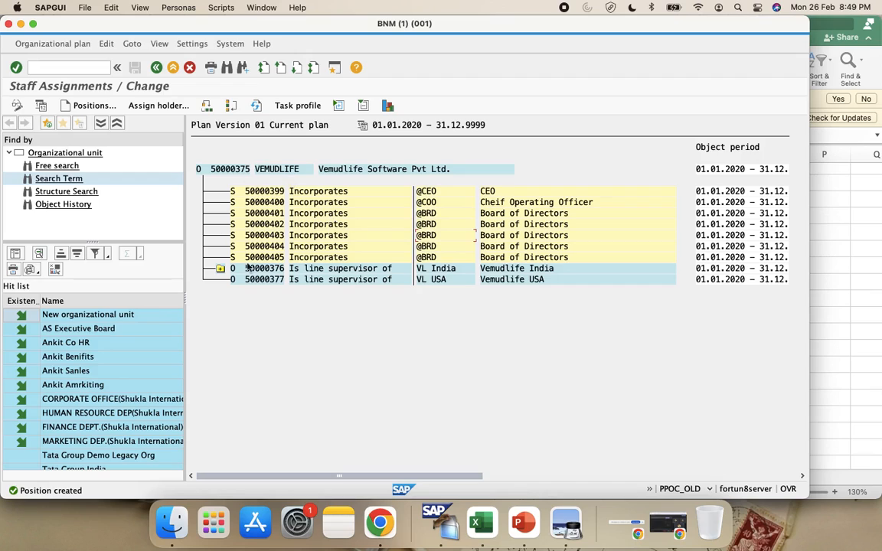
pyautogui.click(234, 171)
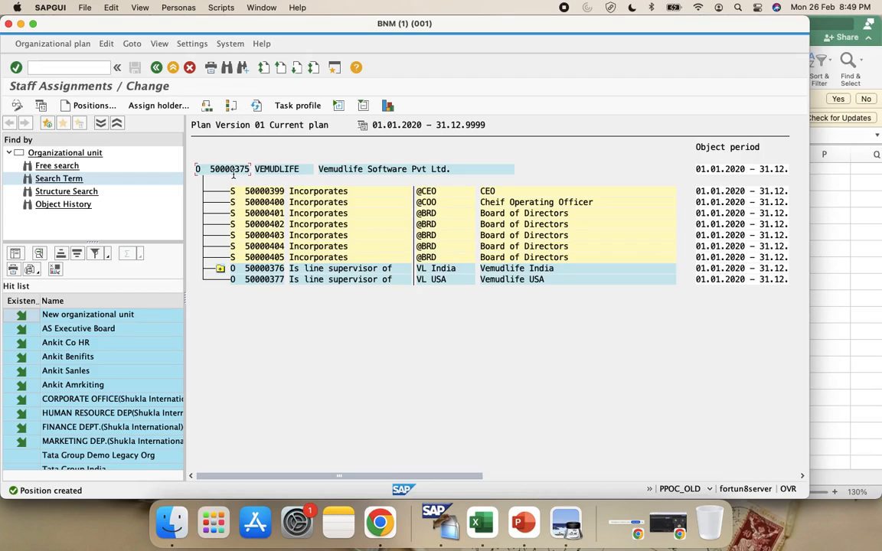
pyautogui.click(220, 269)
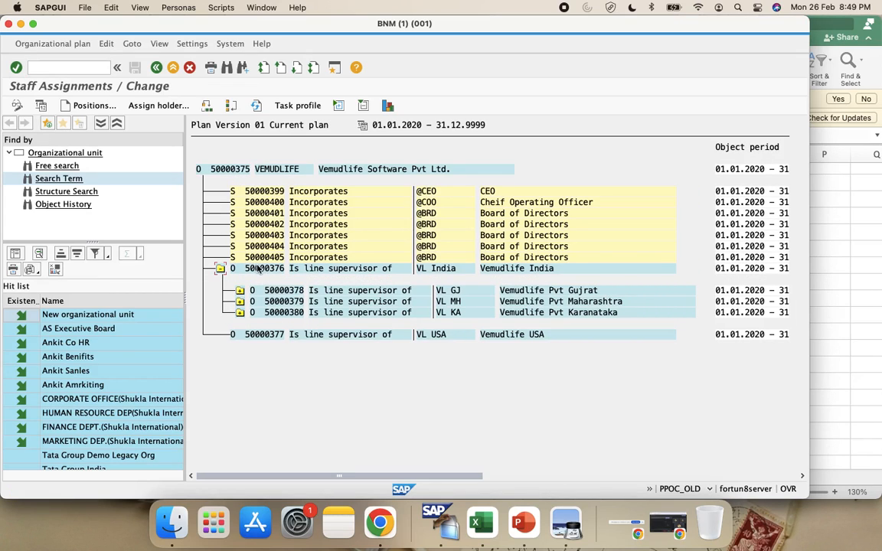
pyautogui.click(270, 335)
pyautogui.click(282, 292)
pyautogui.click(220, 268)
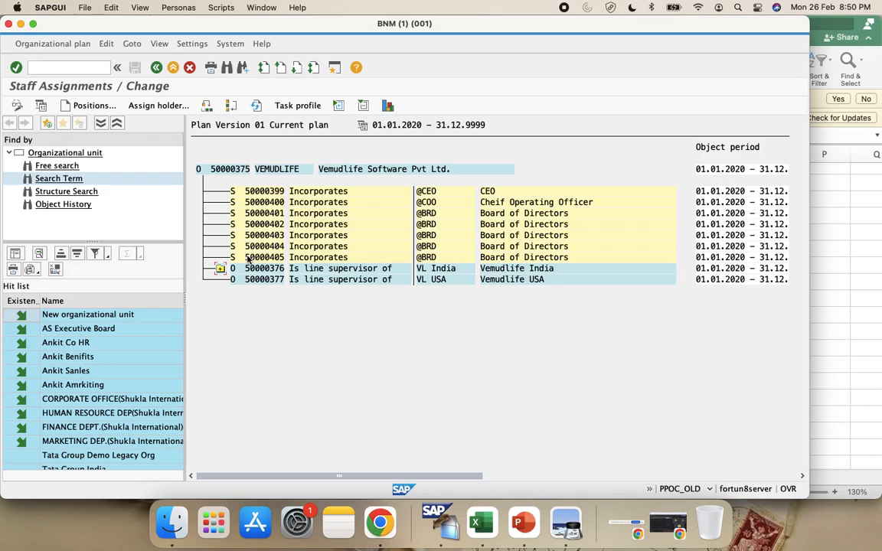
pyautogui.click(69, 105)
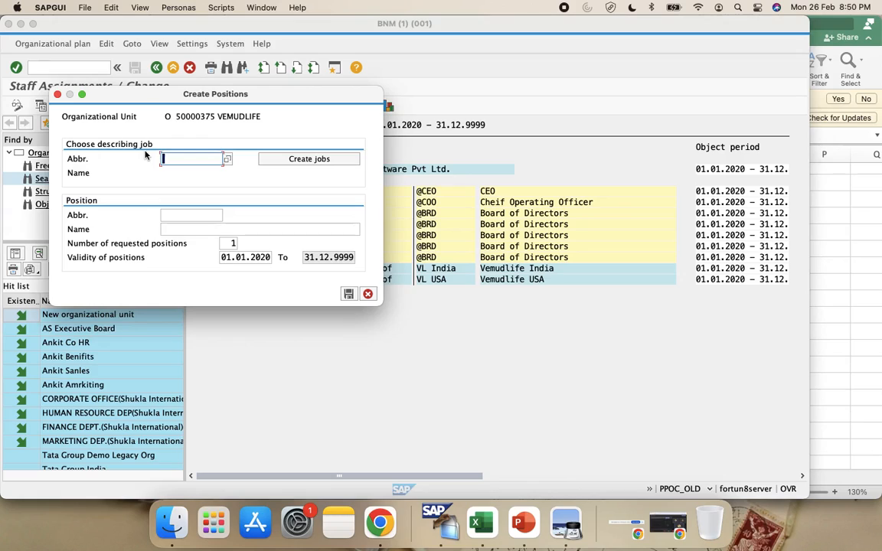
pyautogui.write('@')
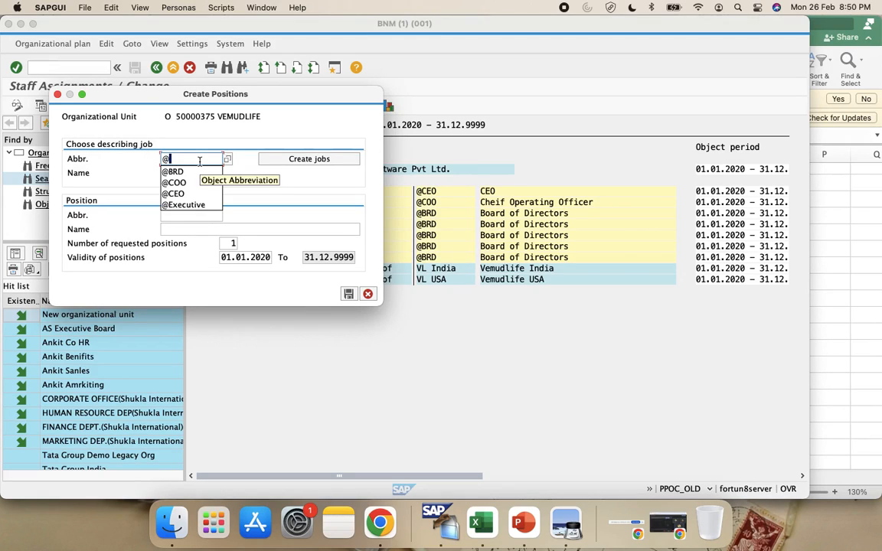
pyautogui.write('CT')
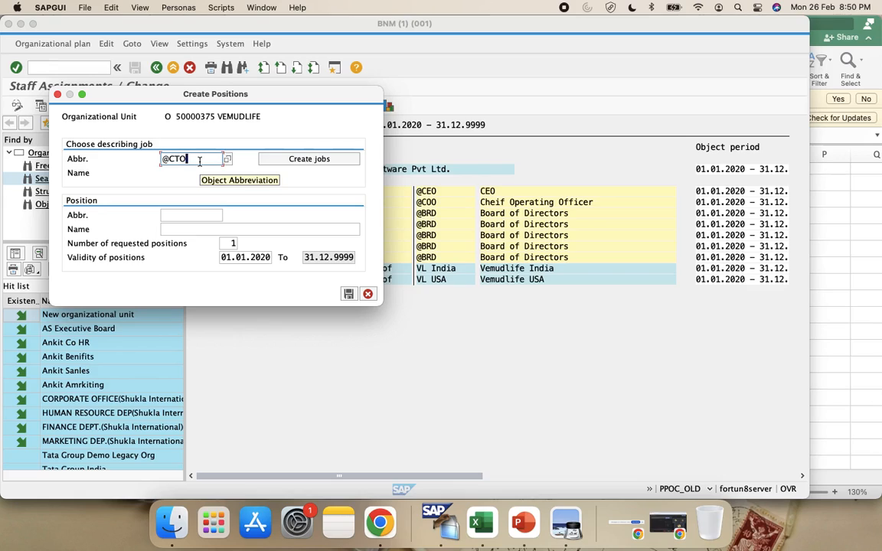
pyautogui.write('O')
pyautogui.press('Return')
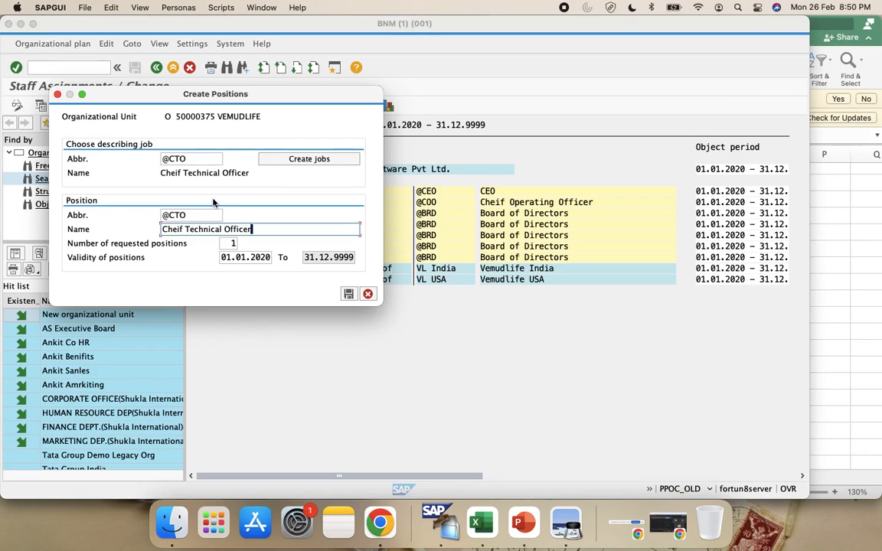
pyautogui.click(347, 294)
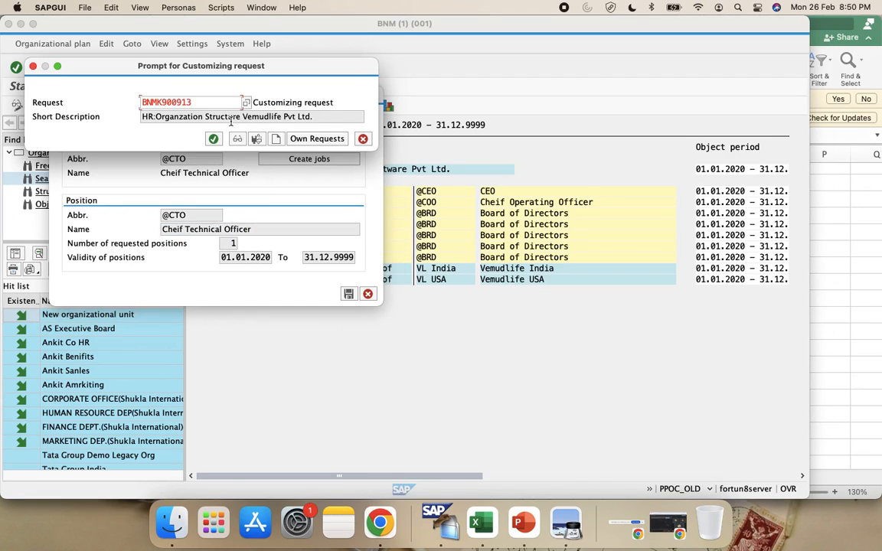
pyautogui.click(213, 138)
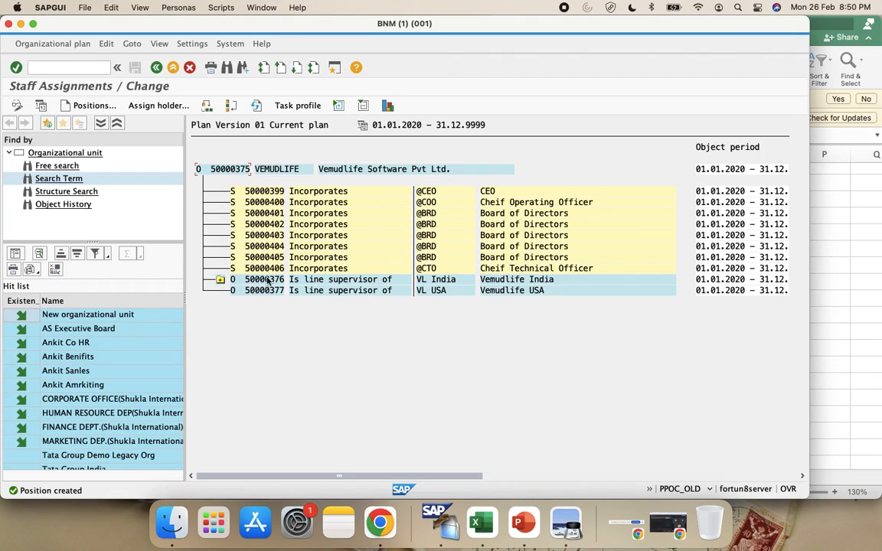
pyautogui.click(86, 106)
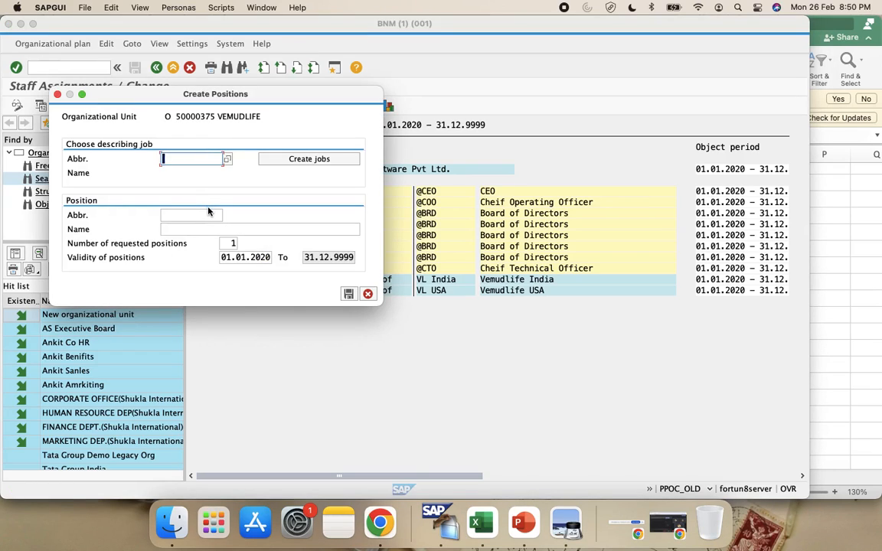
pyautogui.write('@ASM')
pyautogui.press('Return')
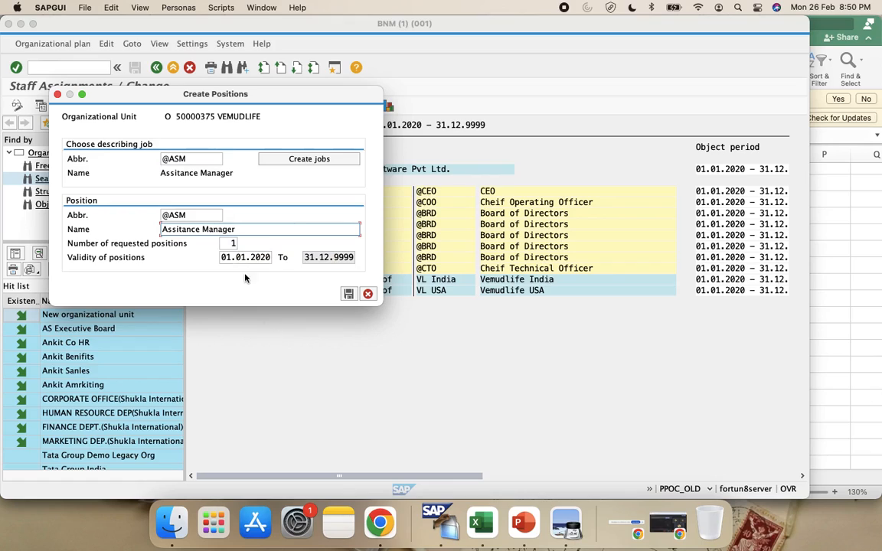
# Step: Try 100 and 200 as the number of requested Assitance Manager positions, clearing each entry
pyautogui.click(235, 243)
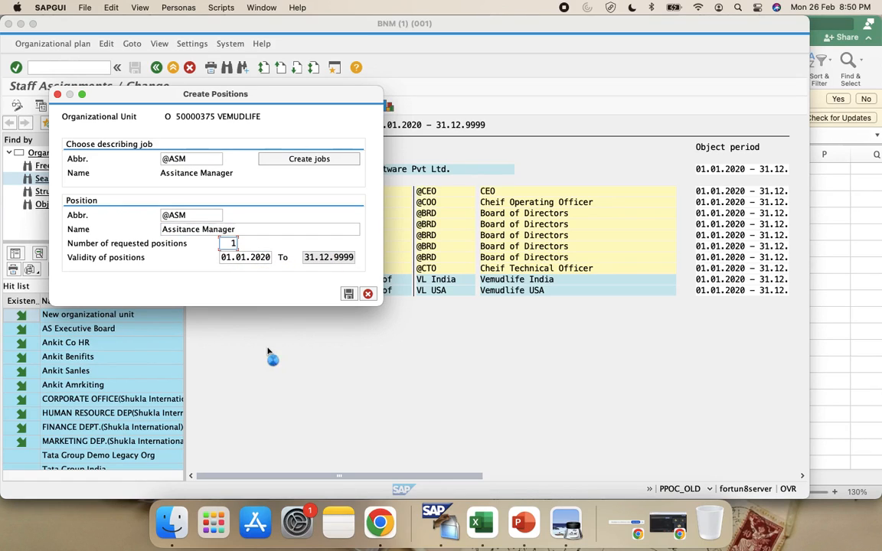
pyautogui.press('BackSpace')
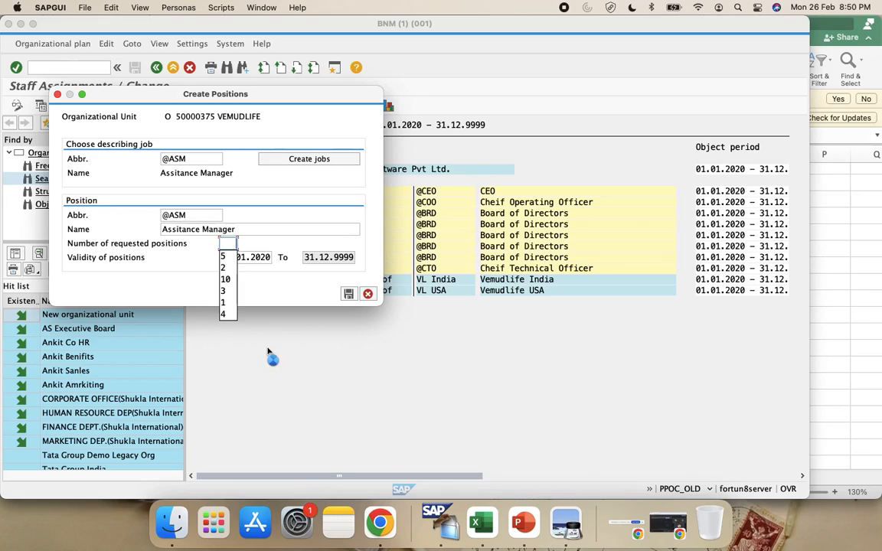
pyautogui.write('1')
pyautogui.press('BackSpace')
pyautogui.write('100')
pyautogui.press('BackSpace')
pyautogui.press('BackSpace')
pyautogui.press('BackSpace')
pyautogui.write('200')
pyautogui.press('BackSpace')
pyautogui.press('BackSpace')
pyautogui.press('BackSpace')
pyautogui.click(272, 291)
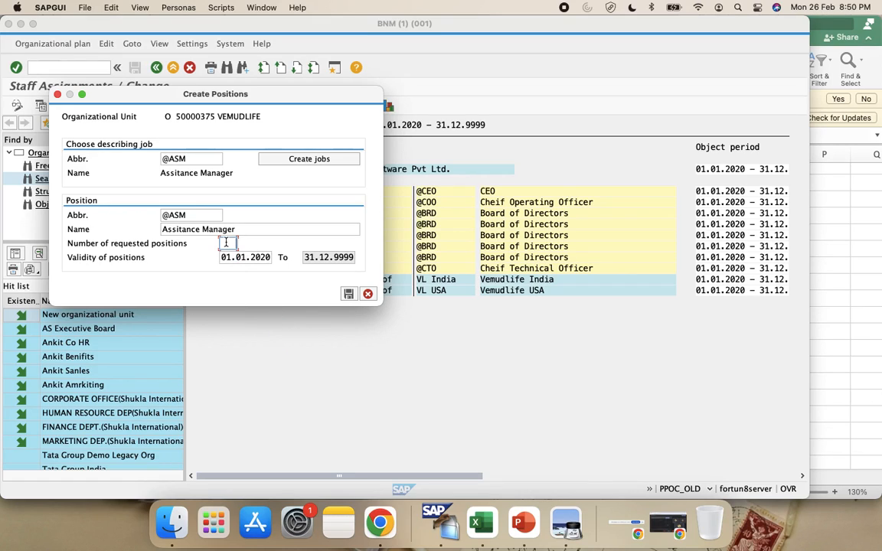
# Step: Request 1 Assitance Manager position, save it and accept customizing request BNMK900913
pyautogui.write('1')
pyautogui.click(282, 290)
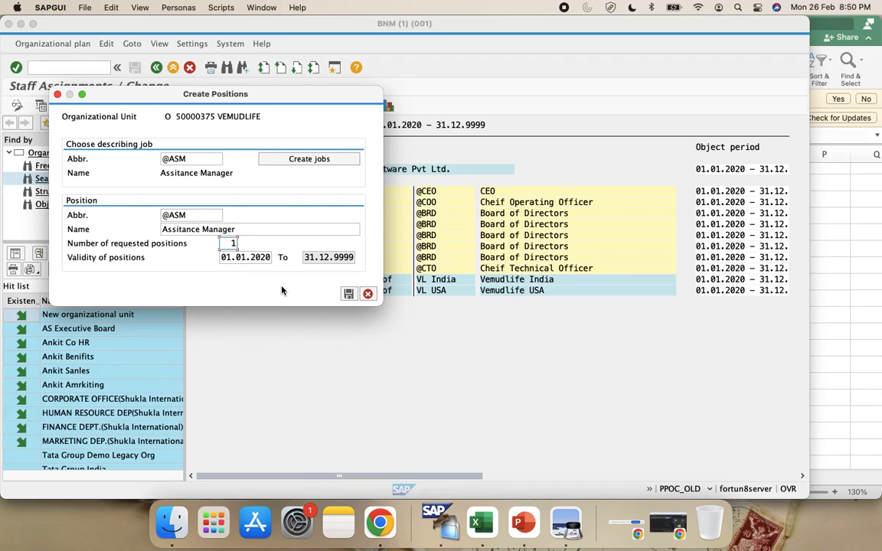
pyautogui.click(348, 294)
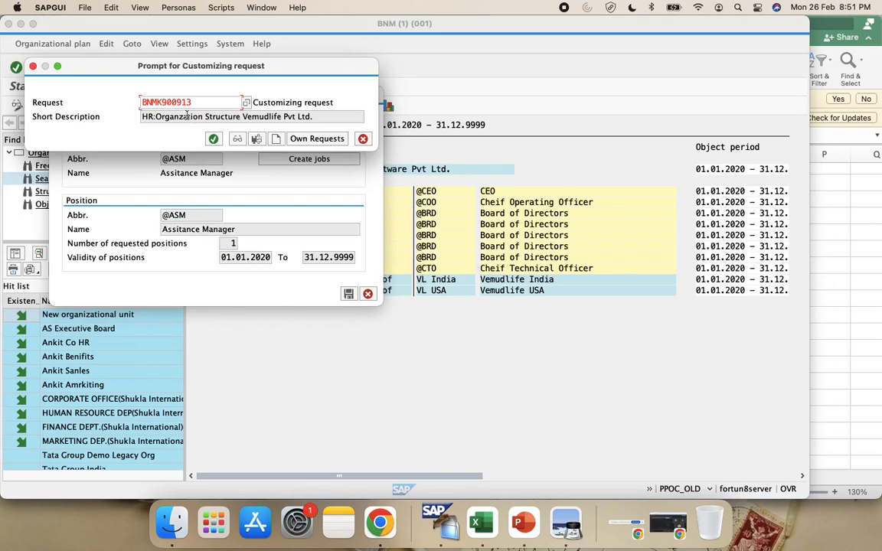
pyautogui.click(213, 140)
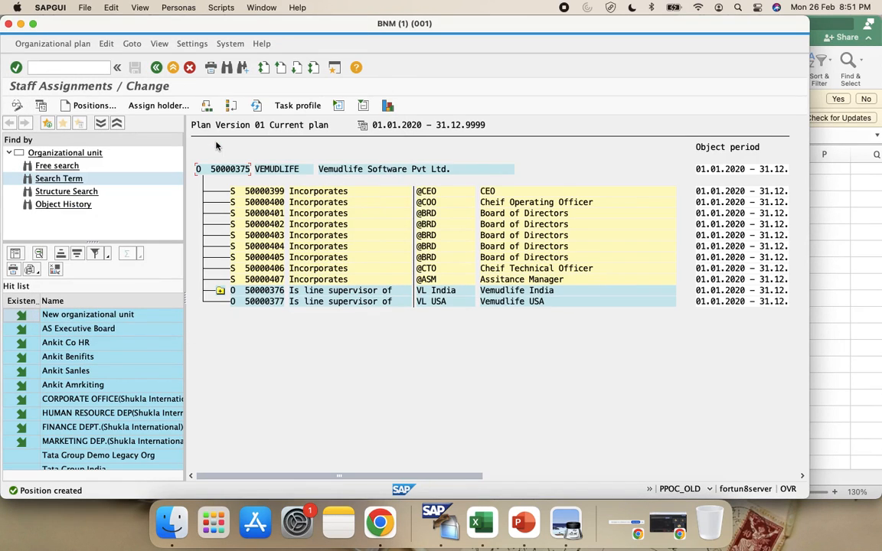
# Step: Expand the VL India unit, start a new position under it and open job creation from there
pyautogui.click(252, 191)
pyautogui.click(218, 167)
pyautogui.click(220, 291)
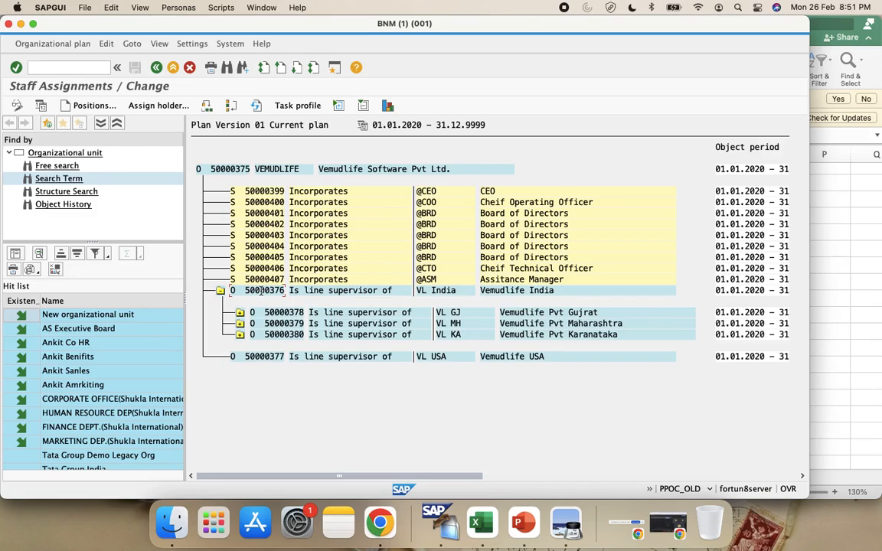
pyautogui.click(85, 105)
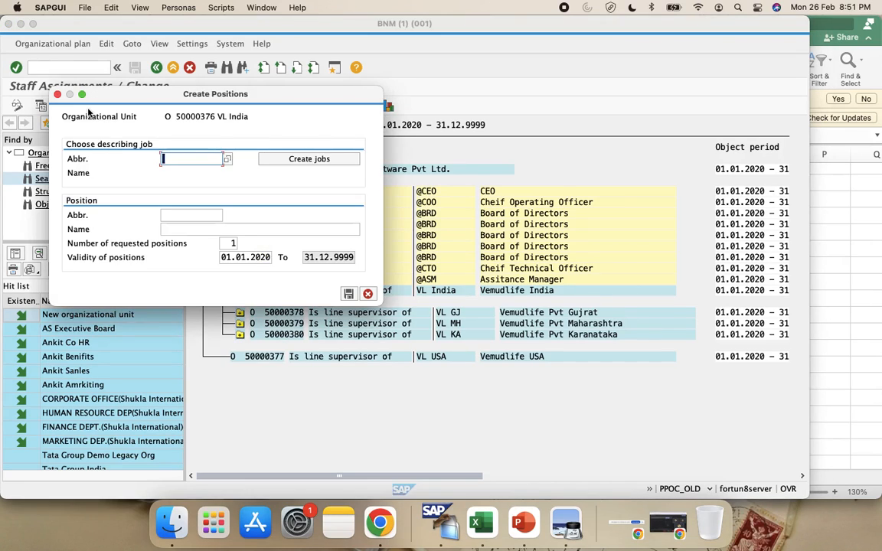
pyautogui.click(328, 160)
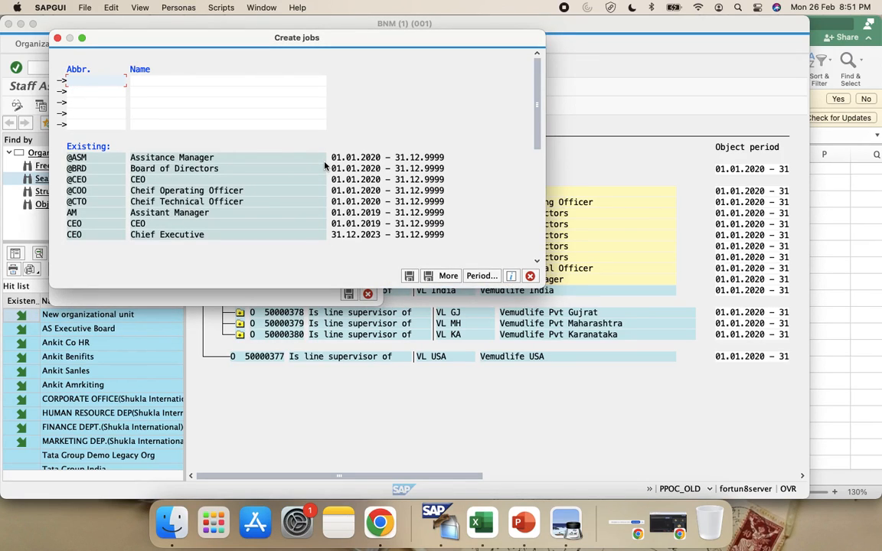
pyautogui.write('@')
pyautogui.write('Indi')
pyautogui.press('BackSpace')
pyautogui.press('BackSpace')
pyautogui.press('BackSpace')
pyautogui.press('BackSpace')
pyautogui.write('Director')
pyautogui.click(98, 91)
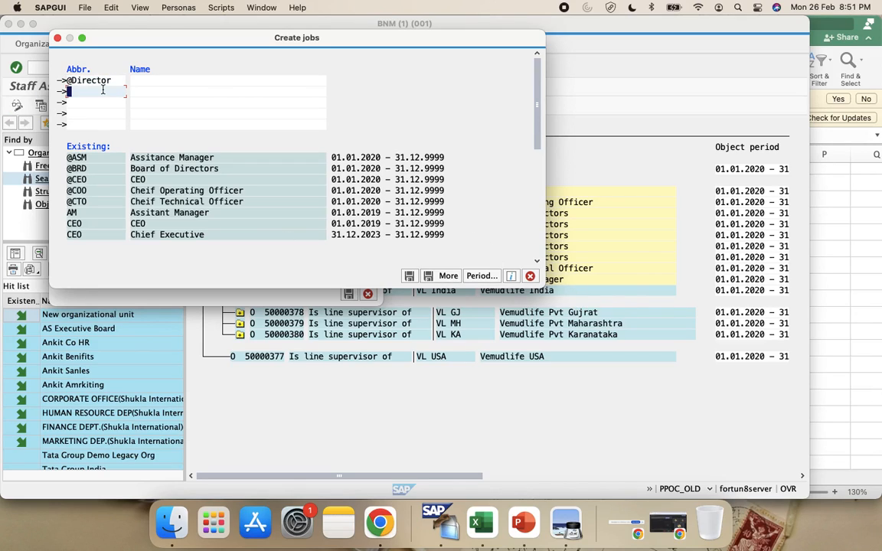
pyautogui.click(171, 81)
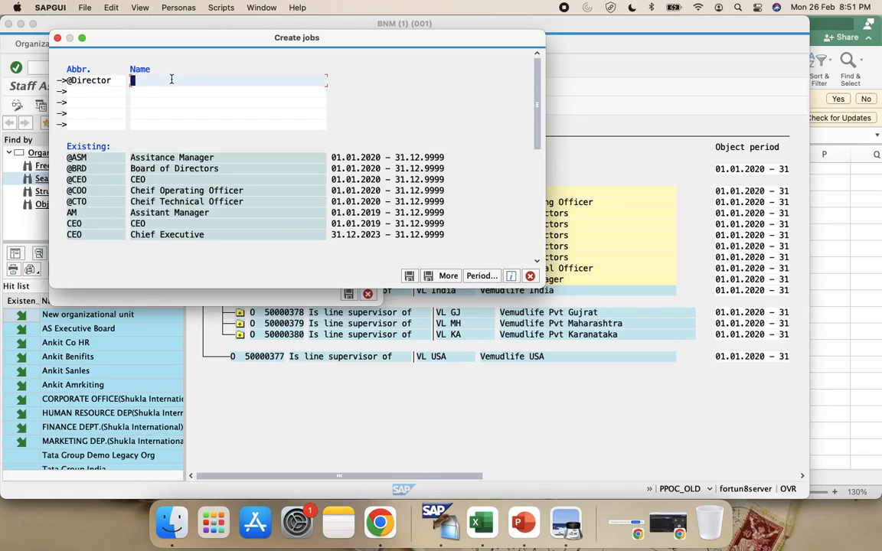
pyautogui.write('Director')
pyautogui.click(111, 89)
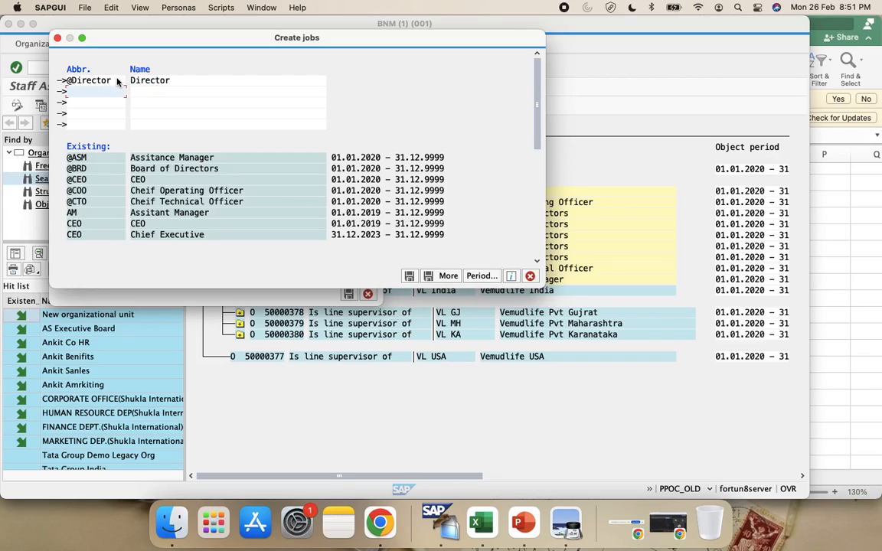
pyautogui.click(116, 80)
pyautogui.press('BackSpace')
pyautogui.press('BackSpace')
pyautogui.press('BackSpace')
pyautogui.press('BackSpace')
pyautogui.press('BackSpace')
pyautogui.press('BackSpace')
pyautogui.press('BackSpace')
pyautogui.press('BackSpace')
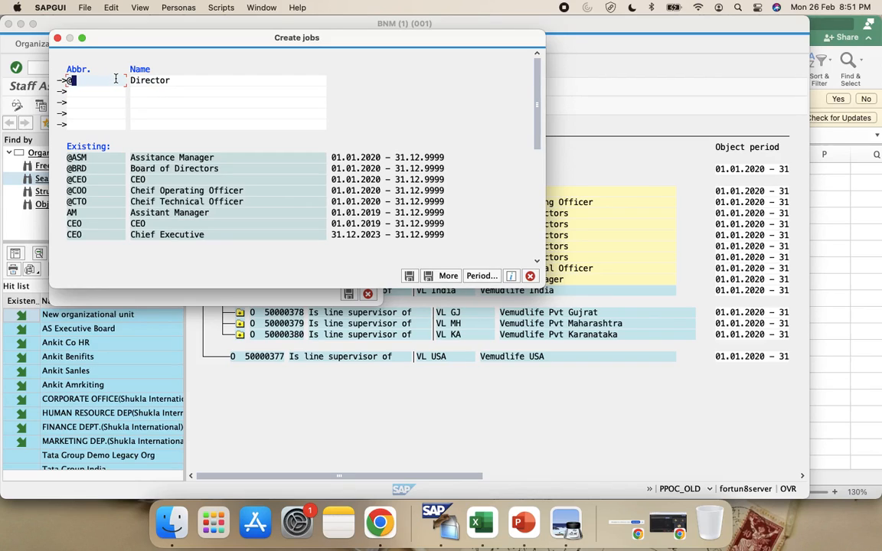
pyautogui.write('Global')
pyautogui.press('BackSpace')
pyautogui.press('BackSpace')
pyautogui.press('BackSpace')
pyautogui.press('BackSpace')
pyautogui.write('HD')
pyautogui.press('Tab')
pyautogui.press('BackSpace')
pyautogui.press('BackSpace')
pyautogui.press('BackSpace')
pyautogui.press('BackSpace')
pyautogui.press('BackSpace')
pyautogui.press('BackSpace')
pyautogui.press('BackSpace')
pyautogui.press('BackSpace')
pyautogui.write('Global He')
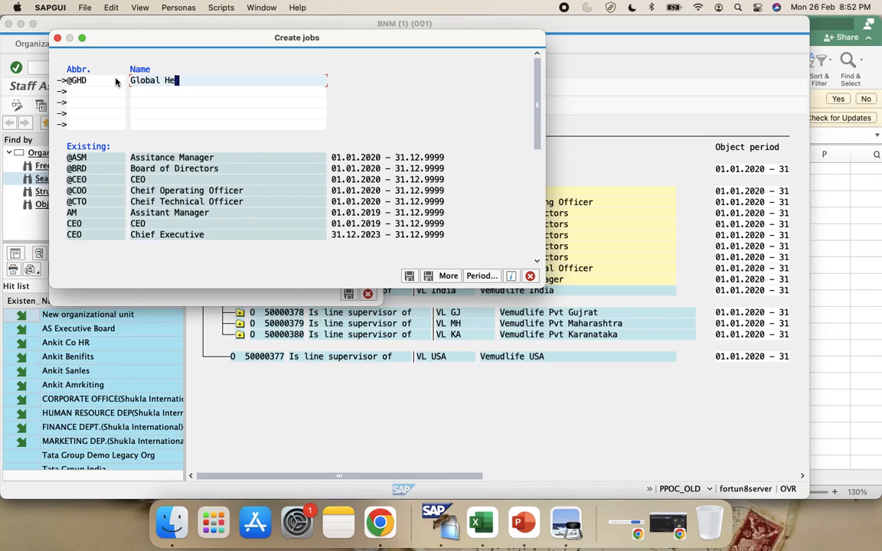
pyautogui.write('ad of Operations')
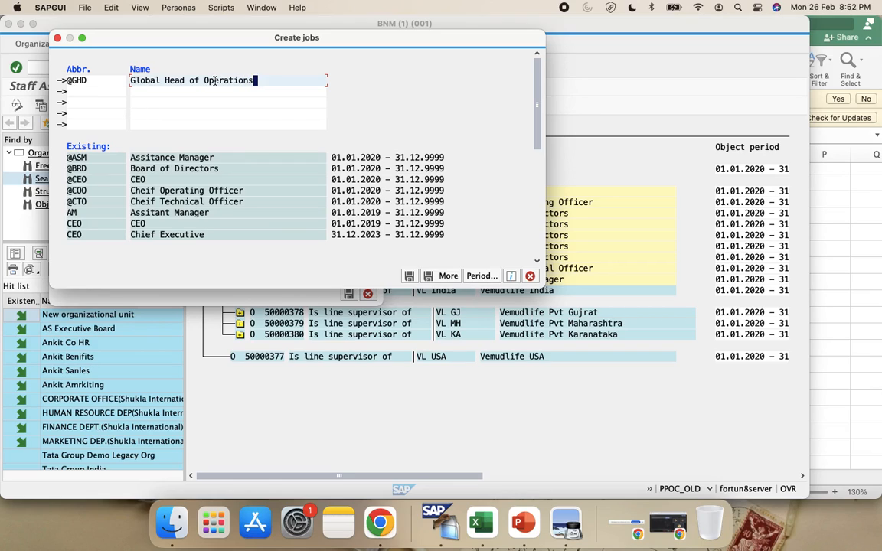
pyautogui.click(83, 93)
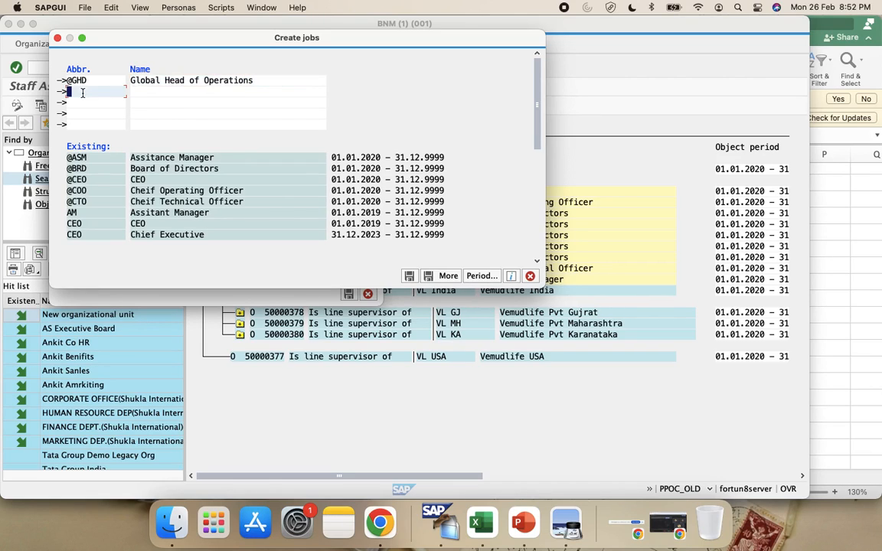
pyautogui.write('@RGM')
pyautogui.click(184, 91)
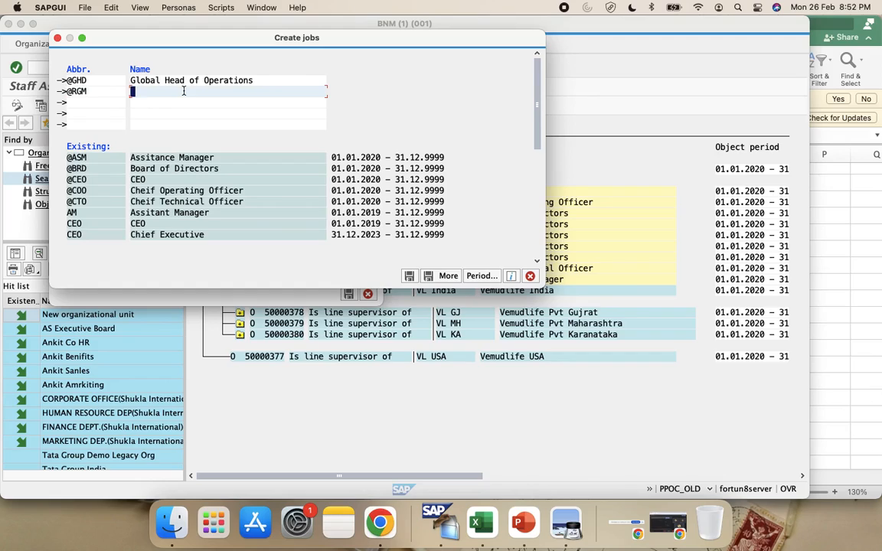
pyautogui.write('Regional Manager')
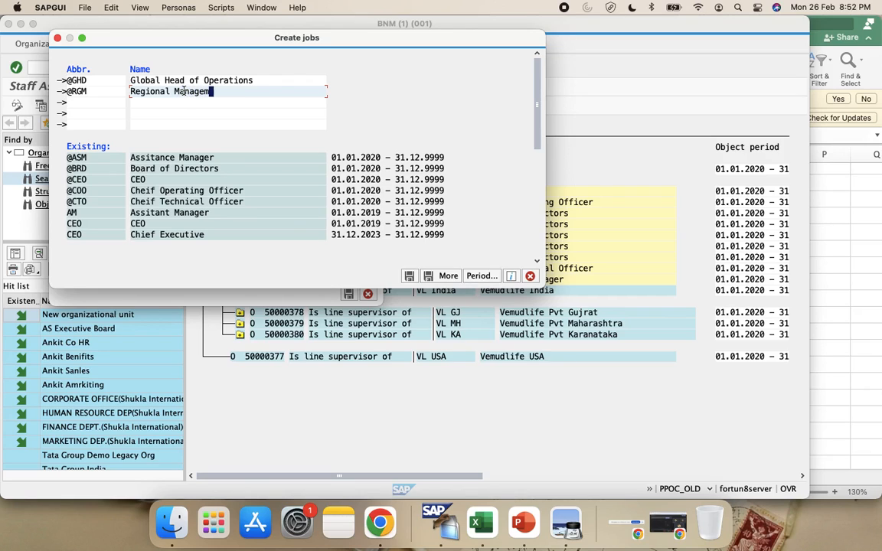
pyautogui.click(410, 276)
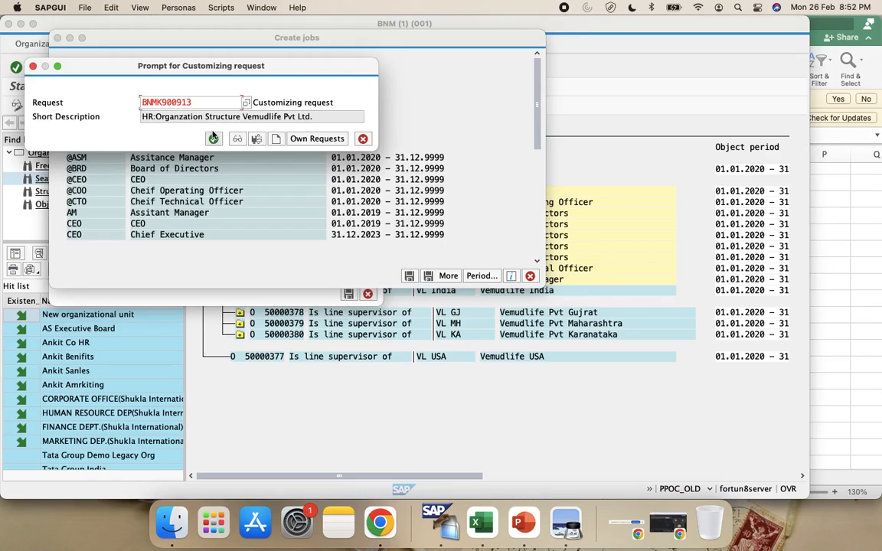
pyautogui.click(211, 137)
pyautogui.click(194, 158)
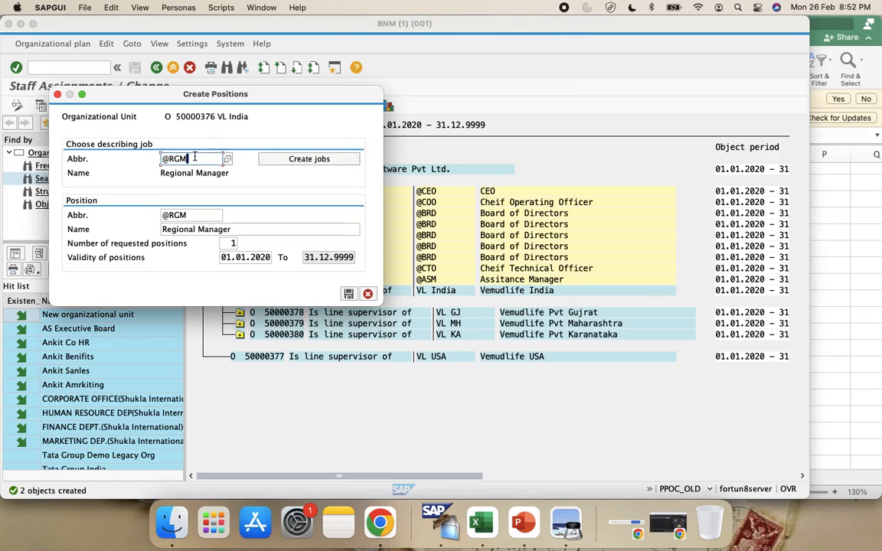
pyautogui.press('super+a')
pyautogui.press('BackSpace')
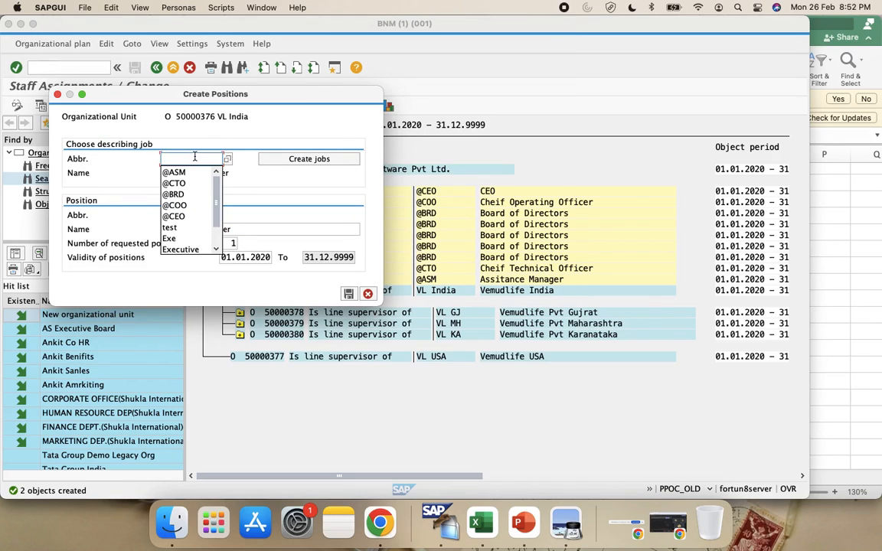
pyautogui.write('@')
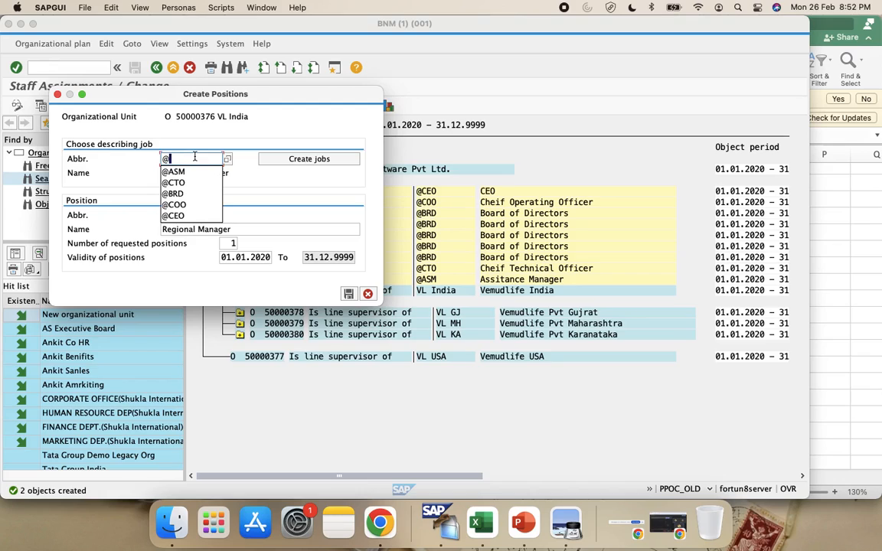
pyautogui.write('GHD')
pyautogui.press('Return')
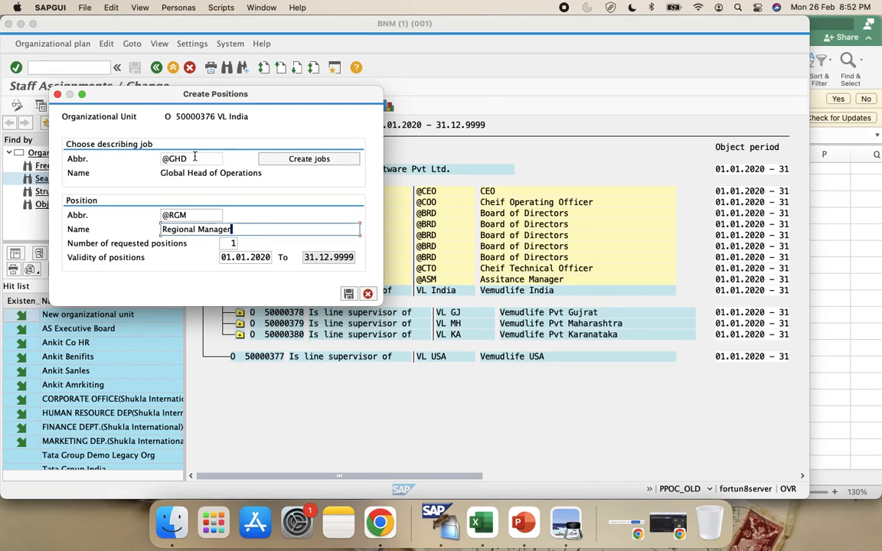
pyautogui.click(196, 215)
pyautogui.press('BackSpace')
pyautogui.press('BackSpace')
pyautogui.press('BackSpace')
pyautogui.press('BackSpace')
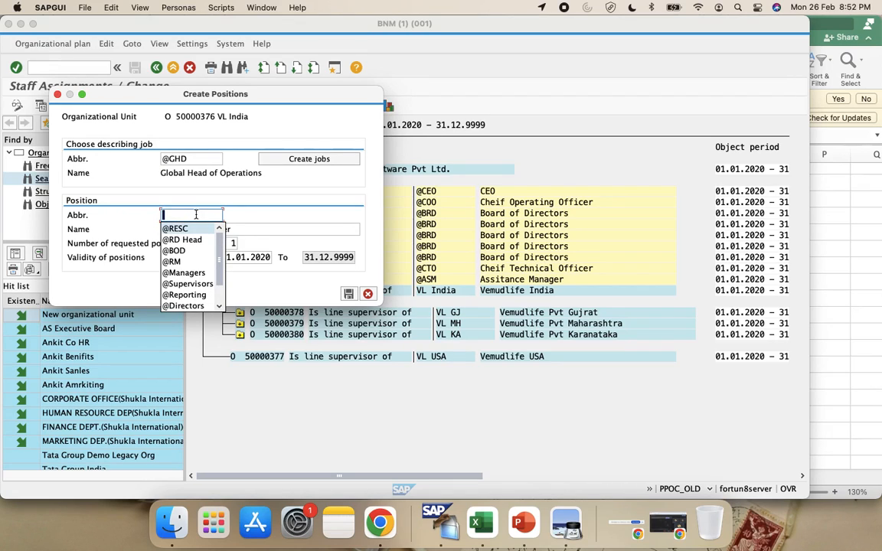
pyautogui.click(258, 225)
pyautogui.press('BackSpace')
pyautogui.press('BackSpace')
pyautogui.press('BackSpace')
pyautogui.press('BackSpace')
pyautogui.press('BackSpace')
pyautogui.press('BackSpace')
pyautogui.press('BackSpace')
pyautogui.press('BackSpace')
pyautogui.press('BackSpace')
pyautogui.press('BackSpace')
pyautogui.press('BackSpace')
pyautogui.press('BackSpace')
pyautogui.press('BackSpace')
pyautogui.press('BackSpace')
pyautogui.press('BackSpace')
pyautogui.press('BackSpace')
pyautogui.press('Return')
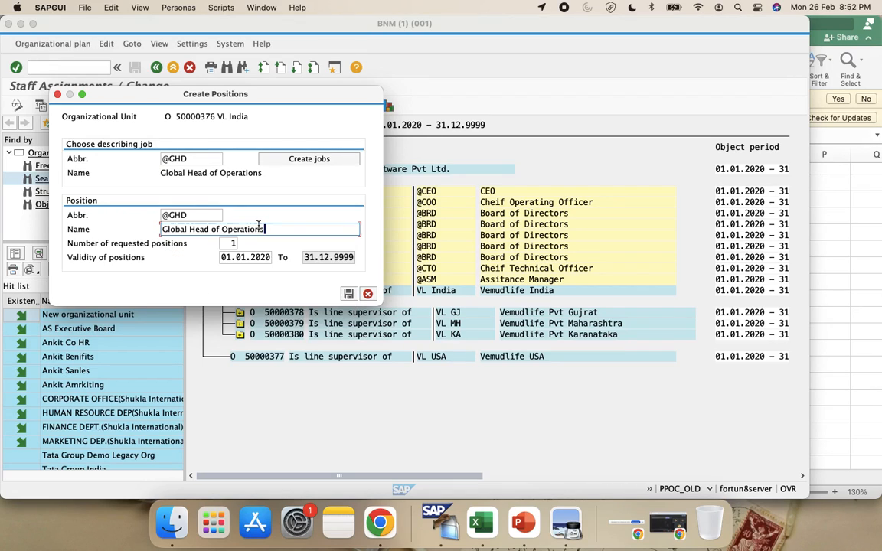
# Step: Extend the position name to Global Head of Operations India and save it to customizing request BNMK900913
pyautogui.moveTo(249, 98); pyautogui.dragTo(398, 197)
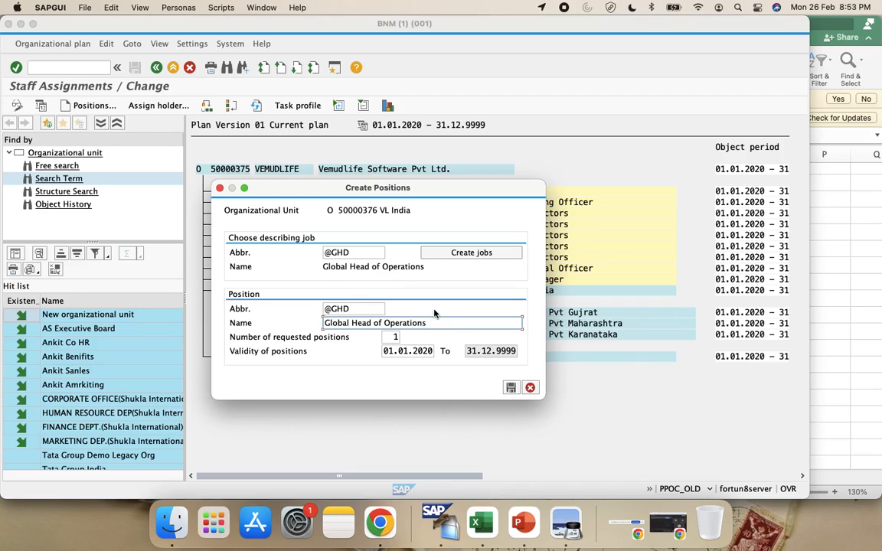
pyautogui.write('ndia')
pyautogui.click(511, 388)
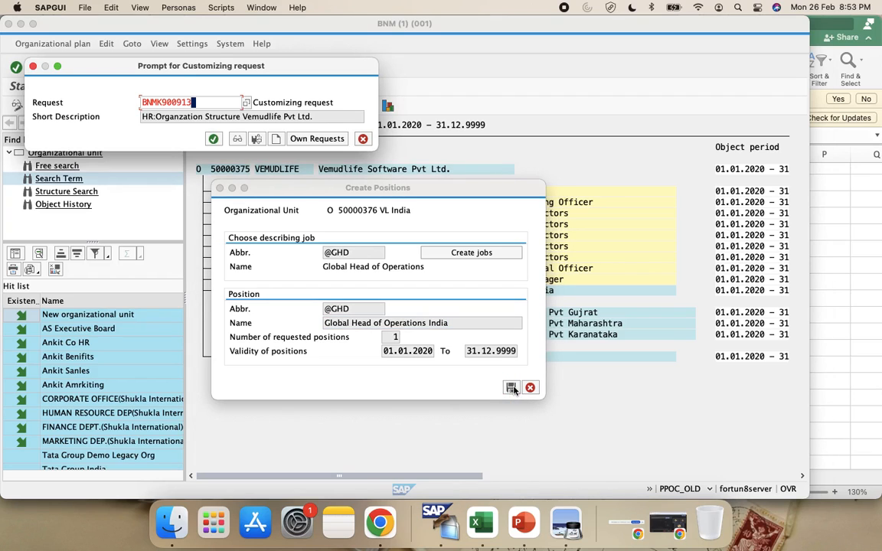
pyautogui.click(214, 138)
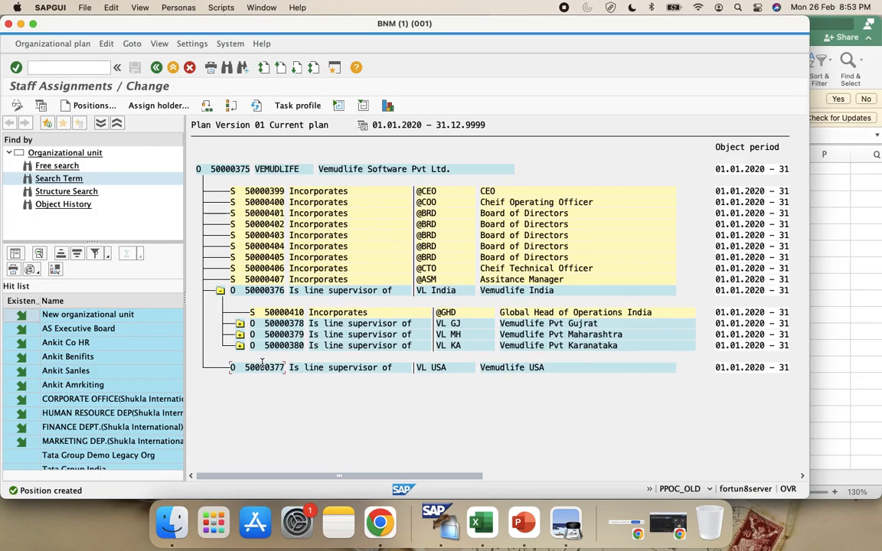
pyautogui.click(91, 106)
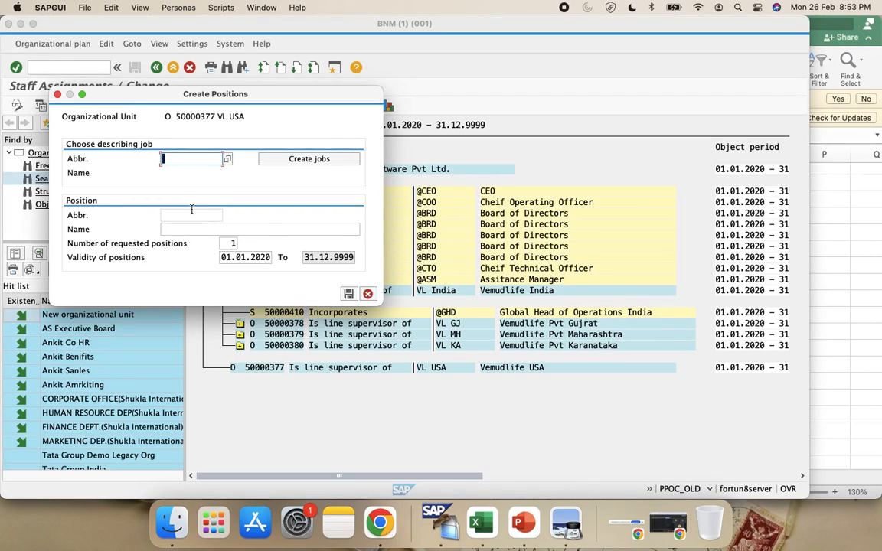
pyautogui.write('@GHD')
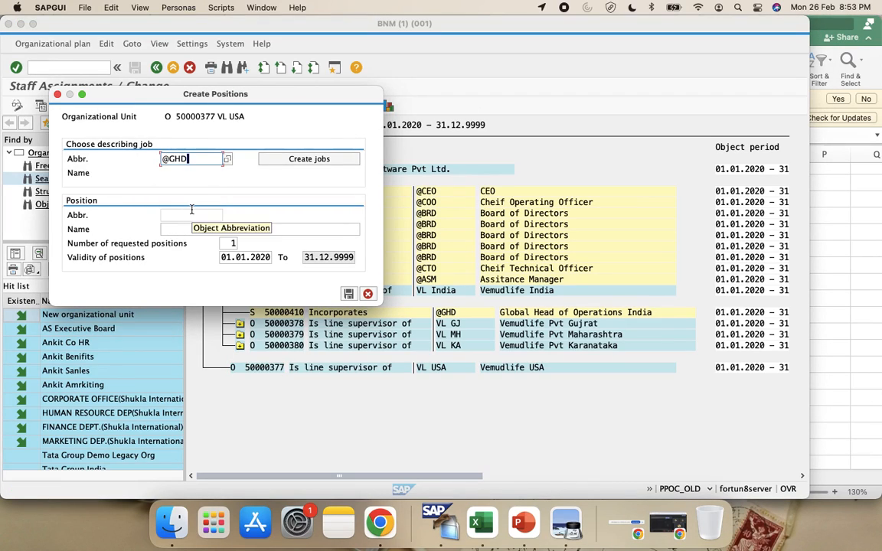
pyautogui.press('Return')
pyautogui.click(274, 230)
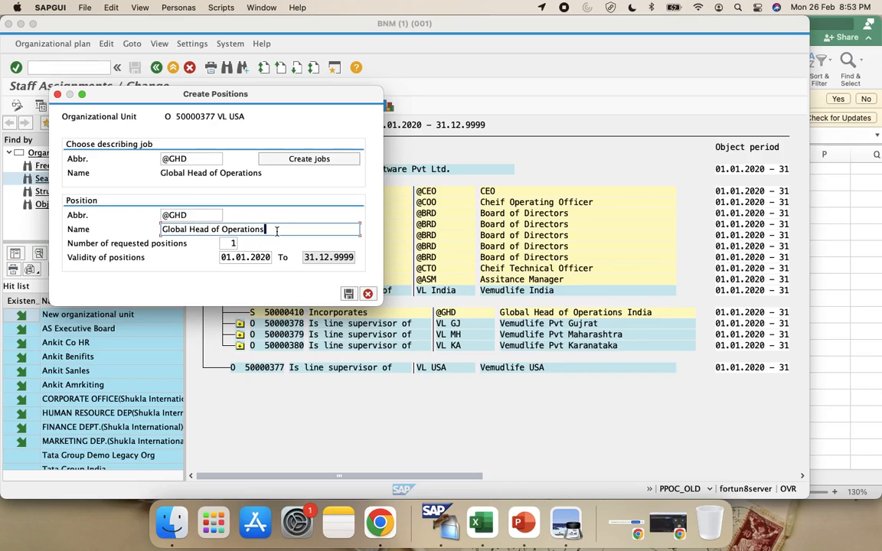
pyautogui.write('USA')
pyautogui.click(348, 293)
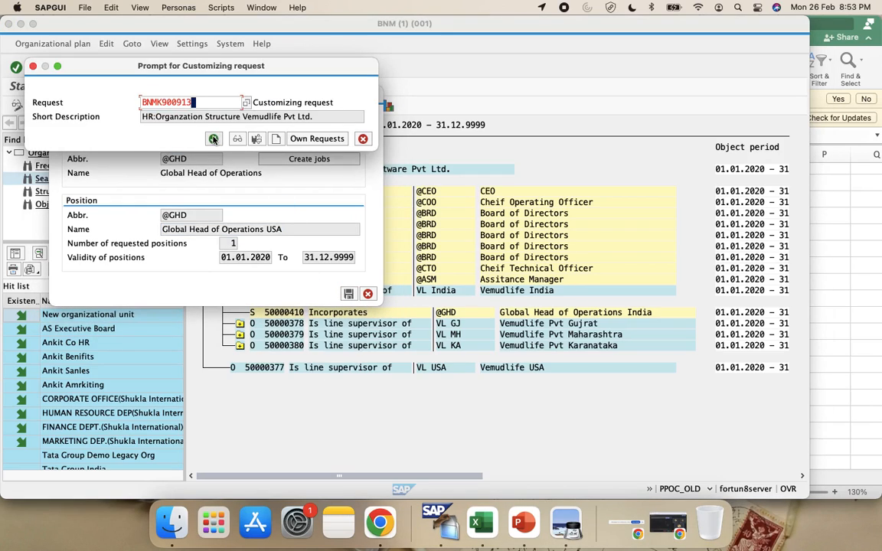
pyautogui.click(214, 138)
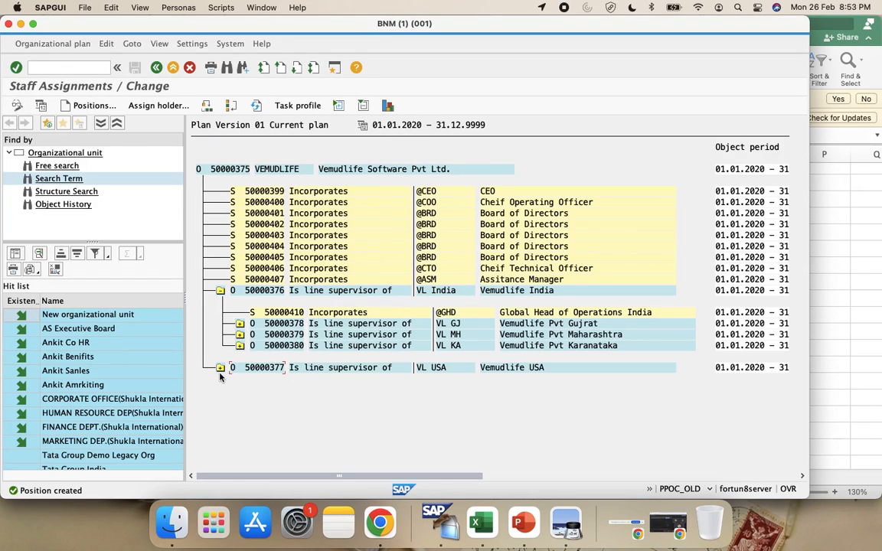
pyautogui.click(220, 368)
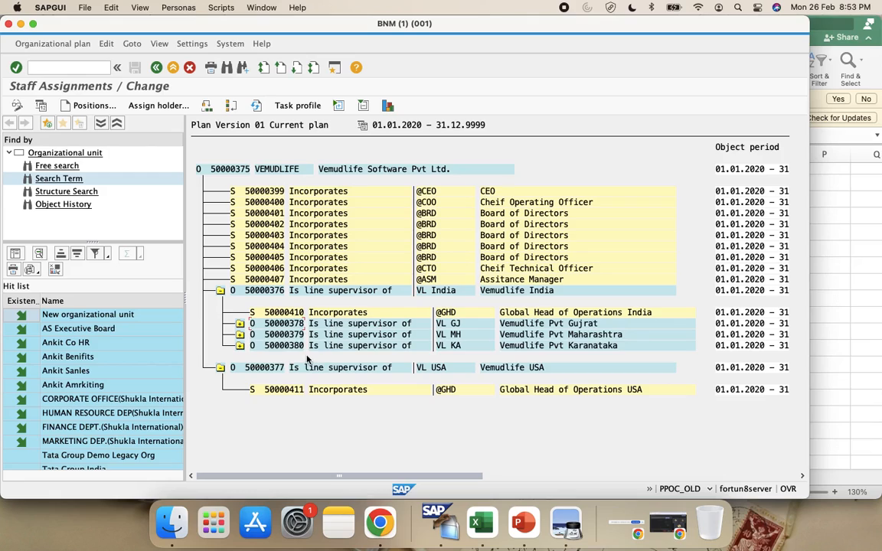
pyautogui.click(82, 105)
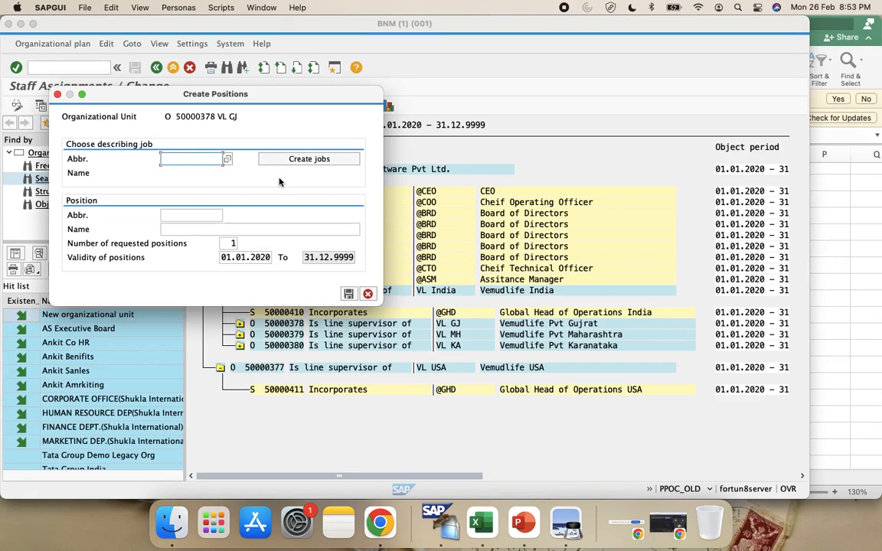
pyautogui.write('@RGM')
pyautogui.press('Tab')
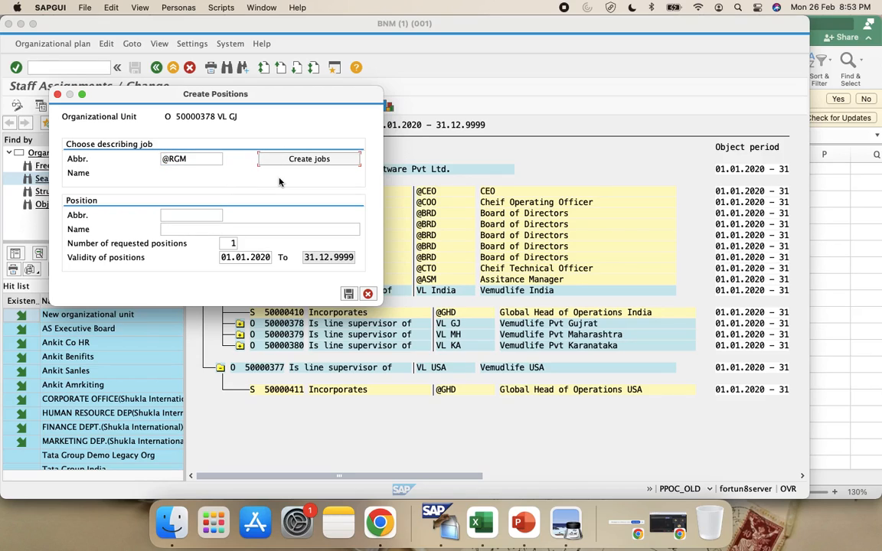
pyautogui.click(198, 160)
pyautogui.press('Return')
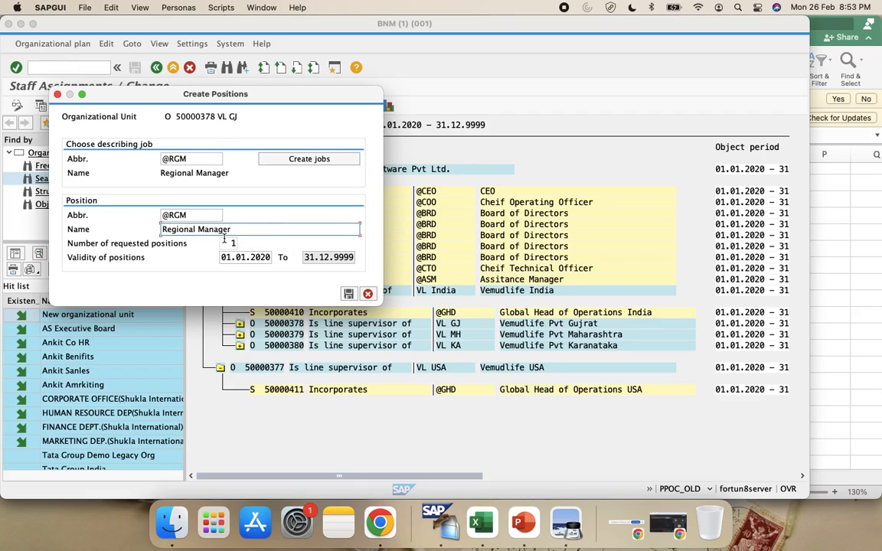
pyautogui.write('Gujrat')
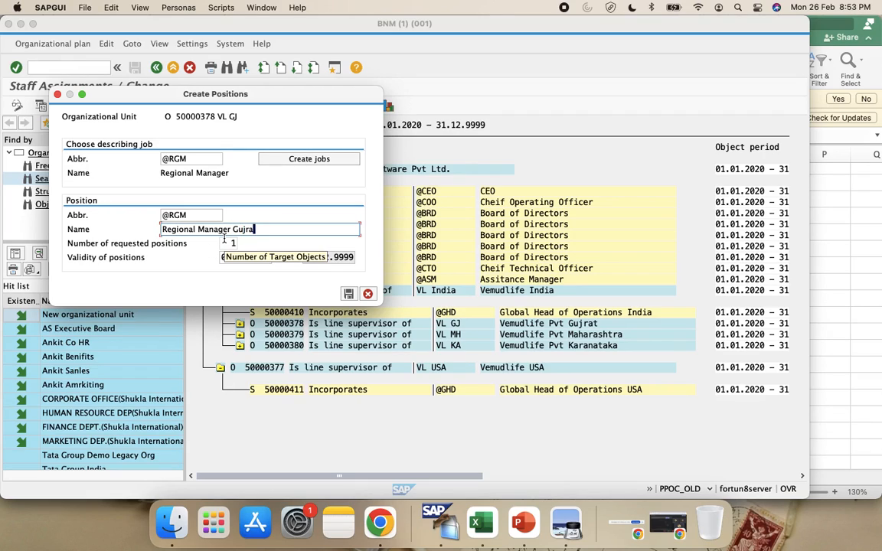
pyautogui.click(348, 294)
pyautogui.click(213, 139)
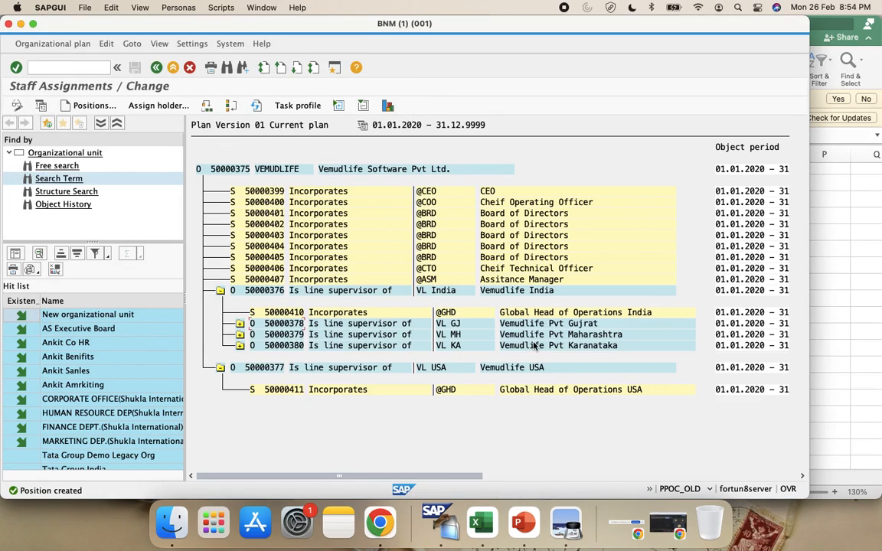
pyautogui.click(239, 324)
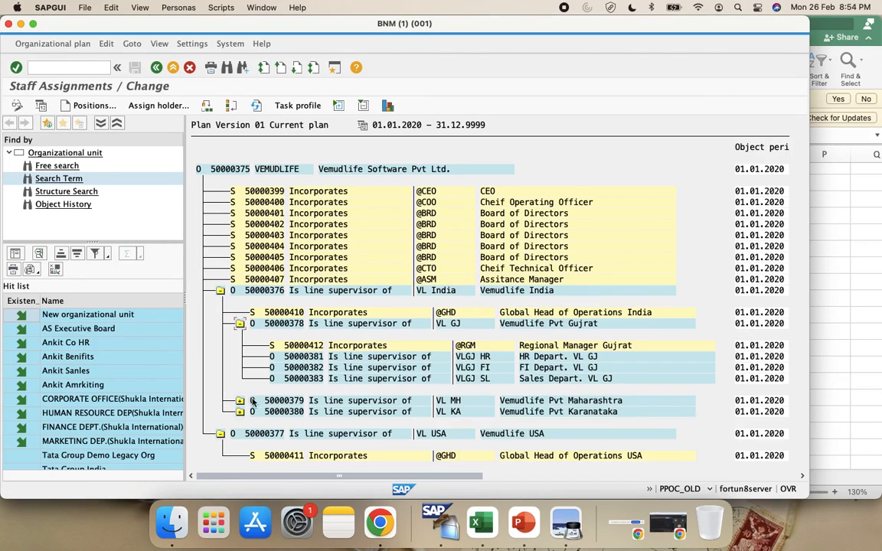
pyautogui.click(86, 105)
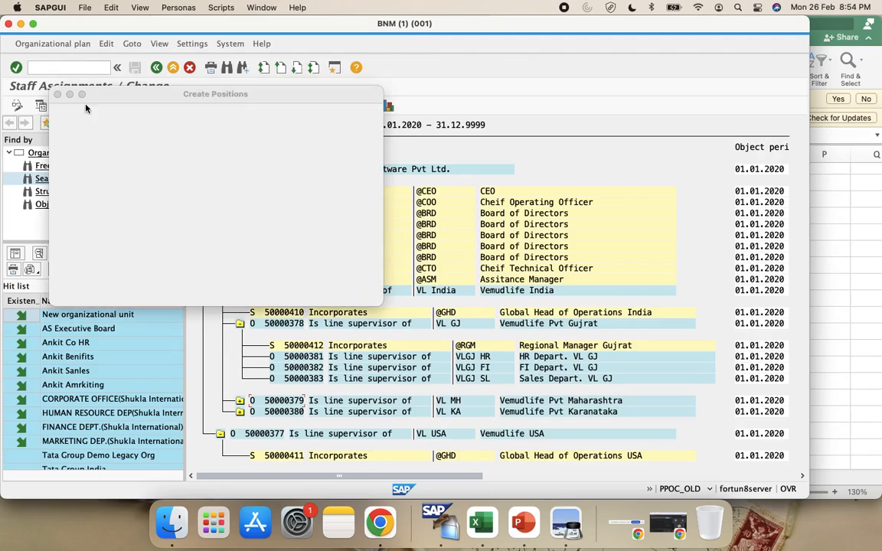
pyautogui.write('@')
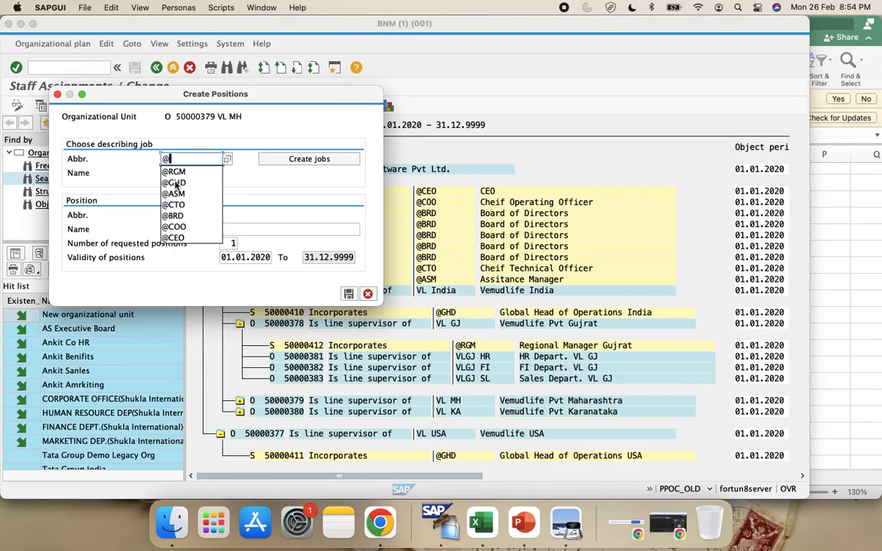
pyautogui.write('RGM')
pyautogui.press('Tab')
pyautogui.click(202, 217)
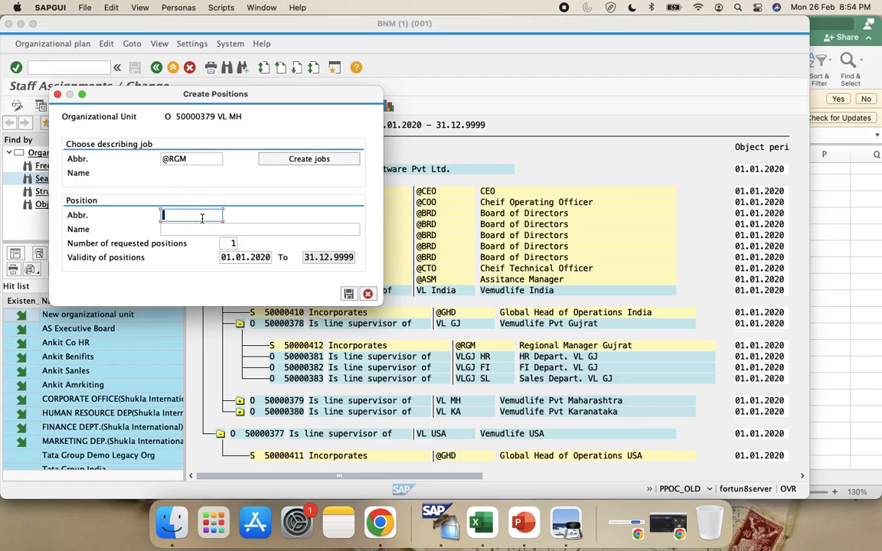
pyautogui.press('Return')
# Step: Name the position Regional Manager Maharashtra, save it with the customizing request and expand the VL MH unit
pyautogui.click(234, 225)
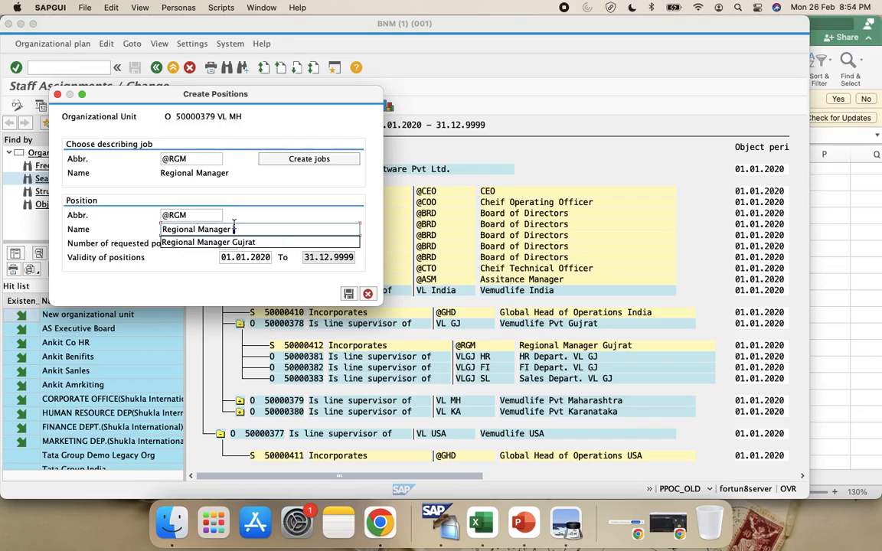
pyautogui.write('Maha')
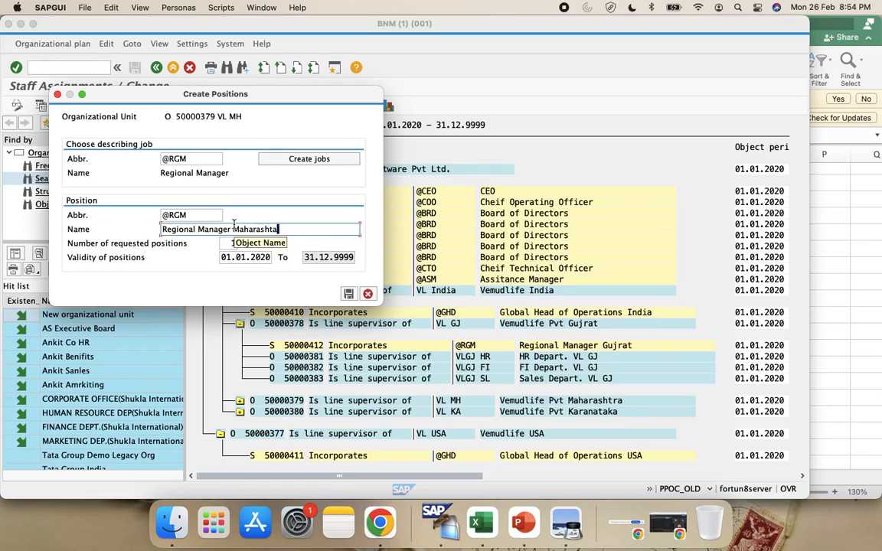
pyautogui.write('rashta')
pyautogui.press('BackSpace')
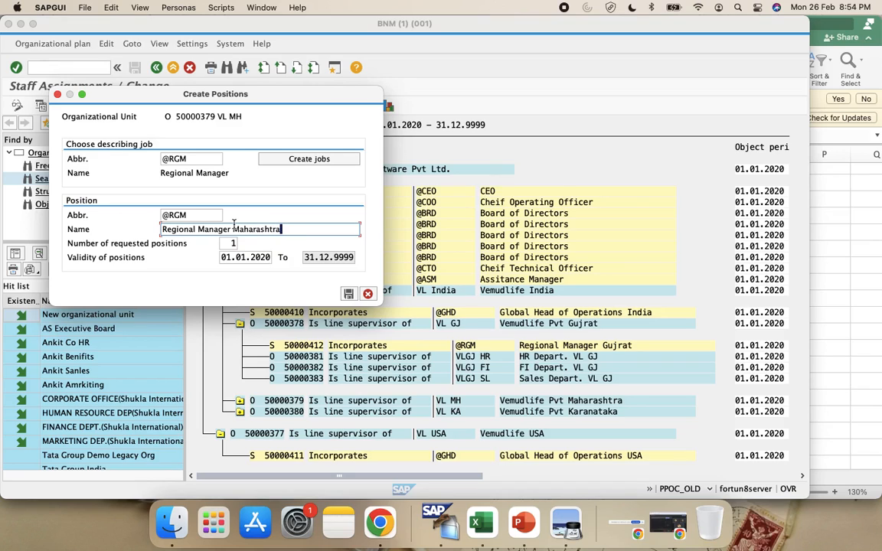
pyautogui.click(348, 294)
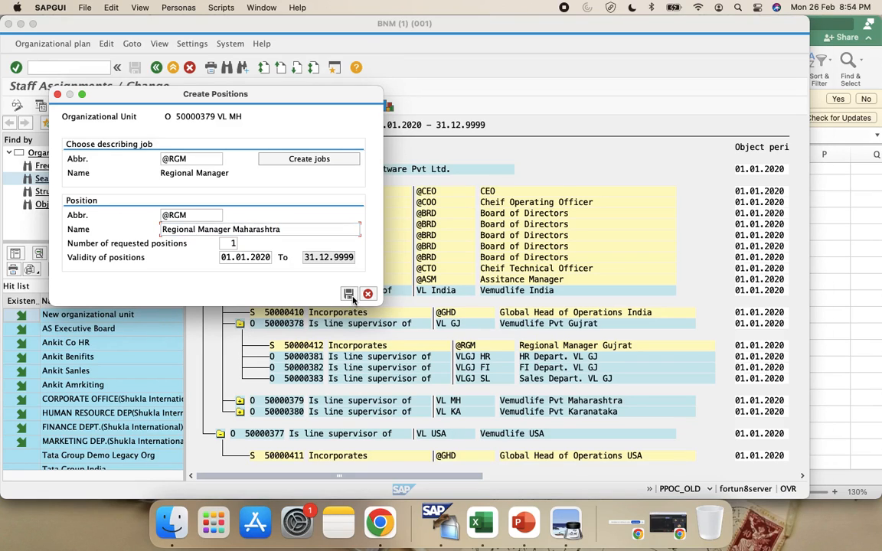
pyautogui.click(213, 139)
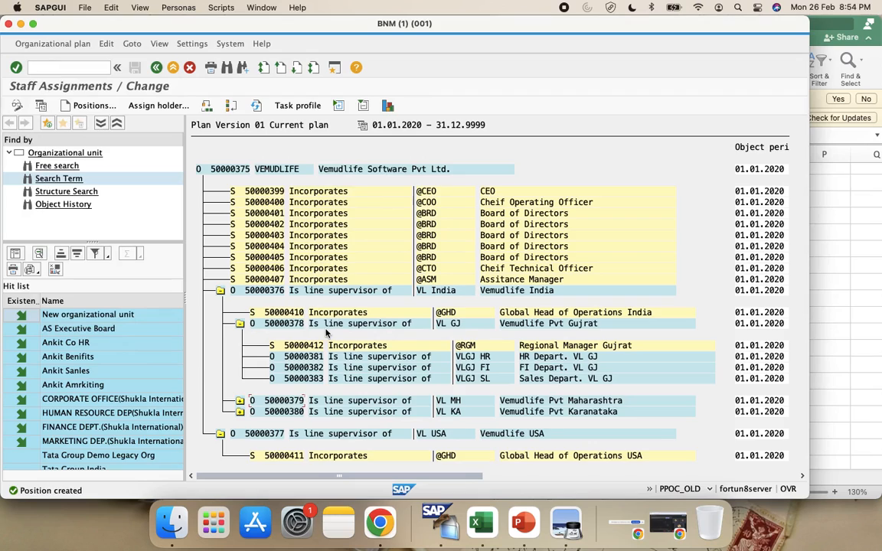
pyautogui.click(235, 401)
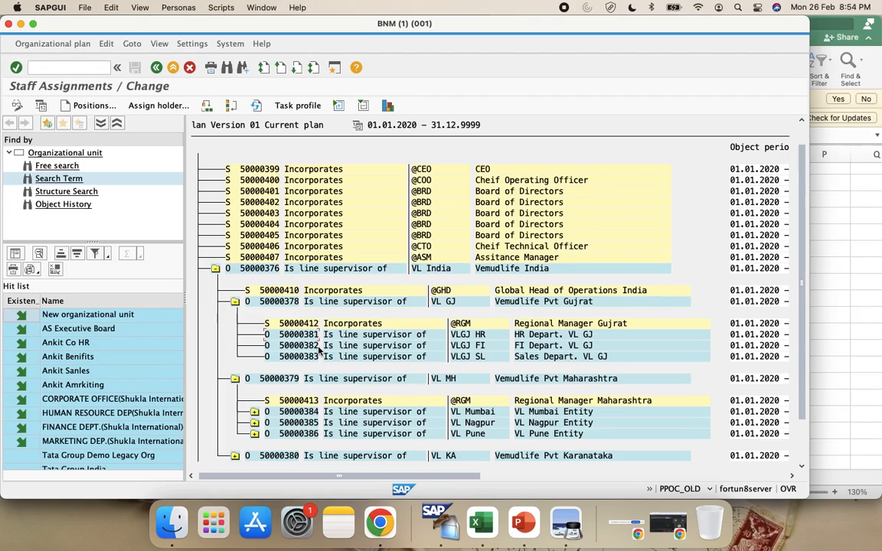
pyautogui.scroll(-1, 298, 329)
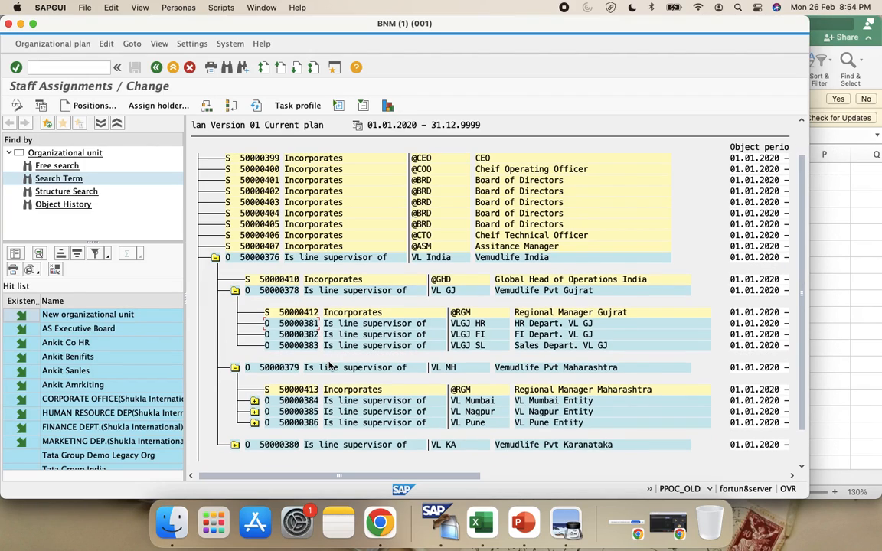
# Step: Expand the VL Pune unit to view its departments, collapse it again and review the structure up to the root
pyautogui.click(254, 423)
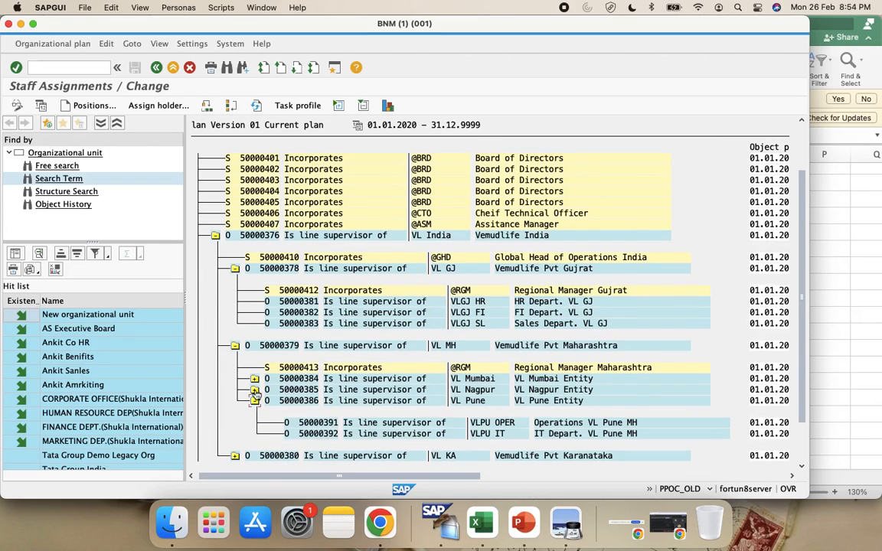
pyautogui.click(255, 401)
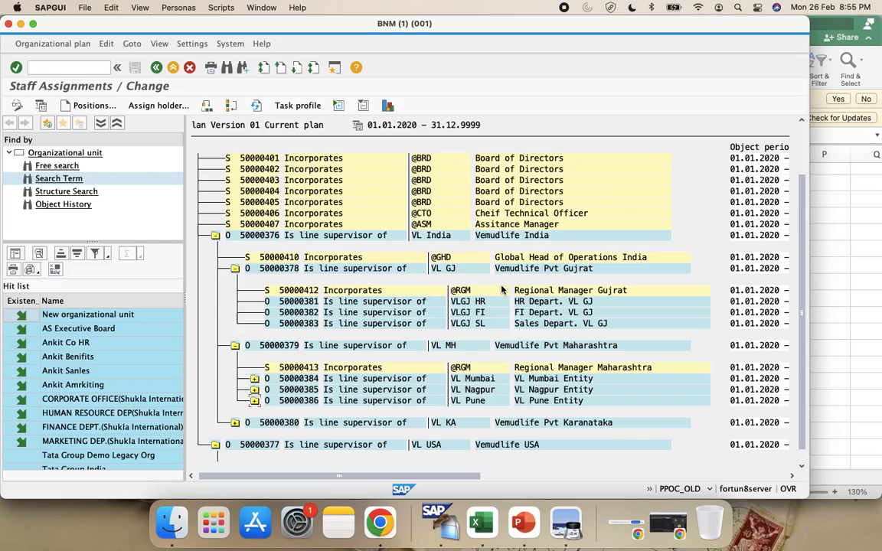
pyautogui.scroll(3, 438, 214)
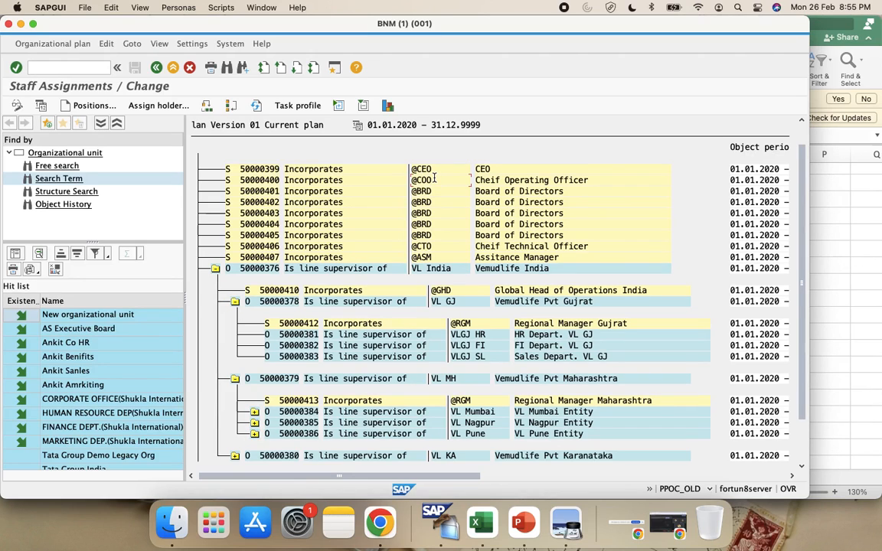
pyautogui.scroll(-3, 421, 322)
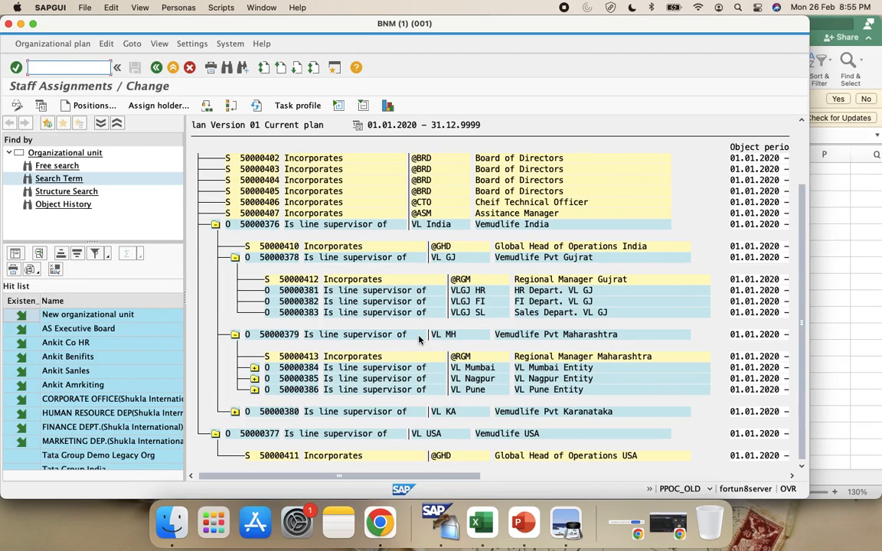
pyautogui.scroll(1, 418, 339)
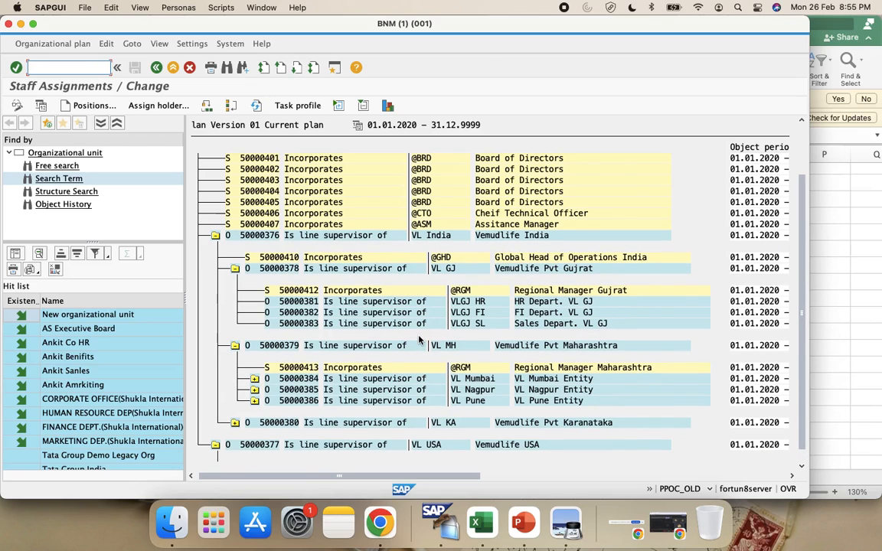
pyautogui.scroll(5, 418, 340)
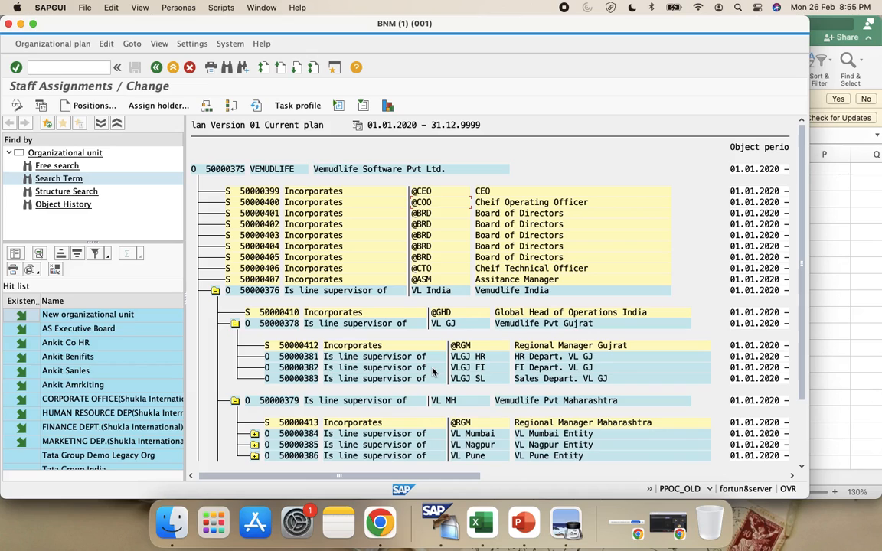
pyautogui.scroll(-3, 435, 375)
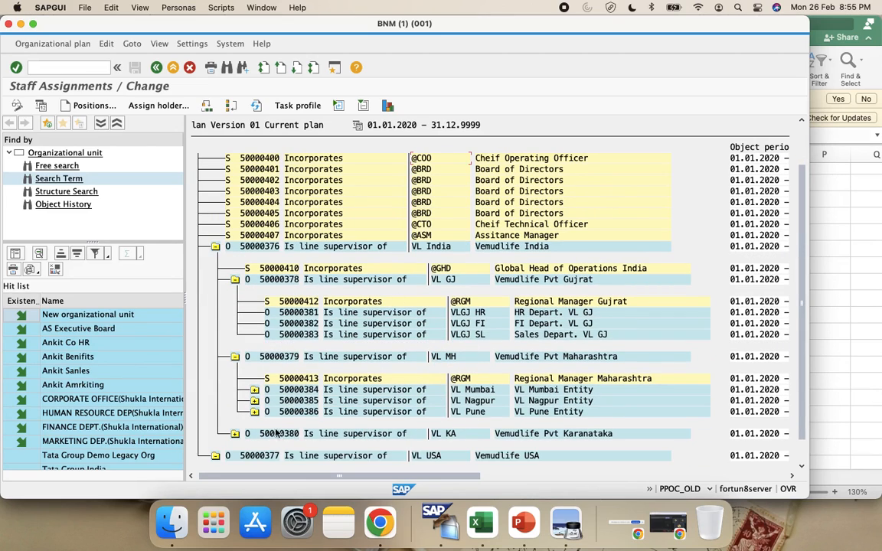
pyautogui.click(102, 105)
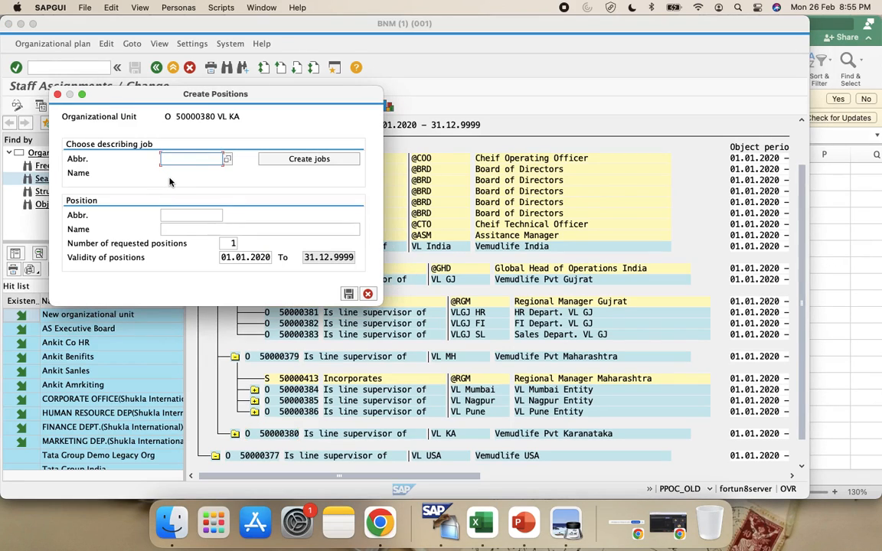
pyautogui.write('@RGM')
pyautogui.press('Return')
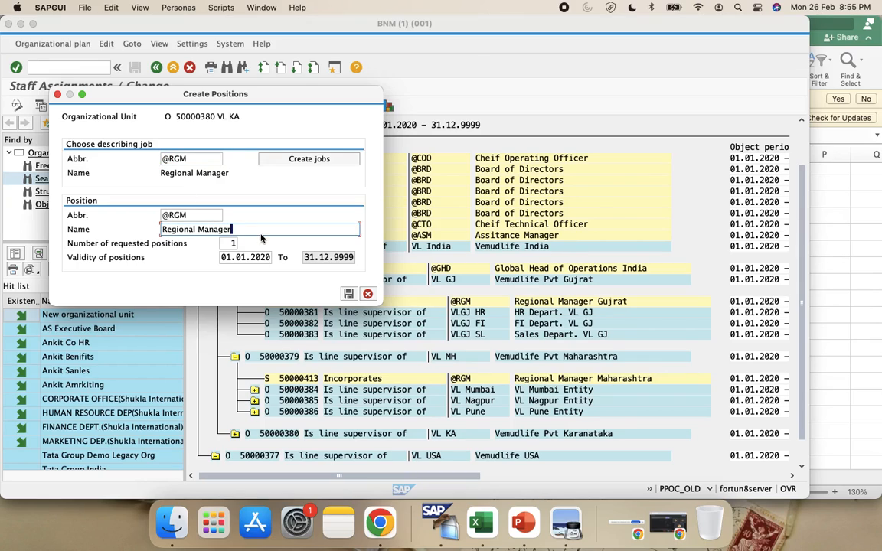
pyautogui.write('Karnataka')
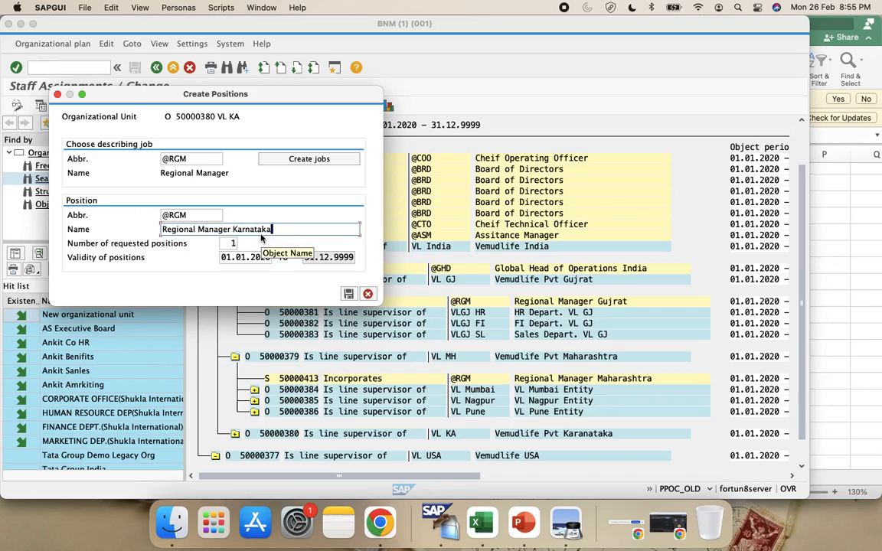
pyautogui.click(346, 292)
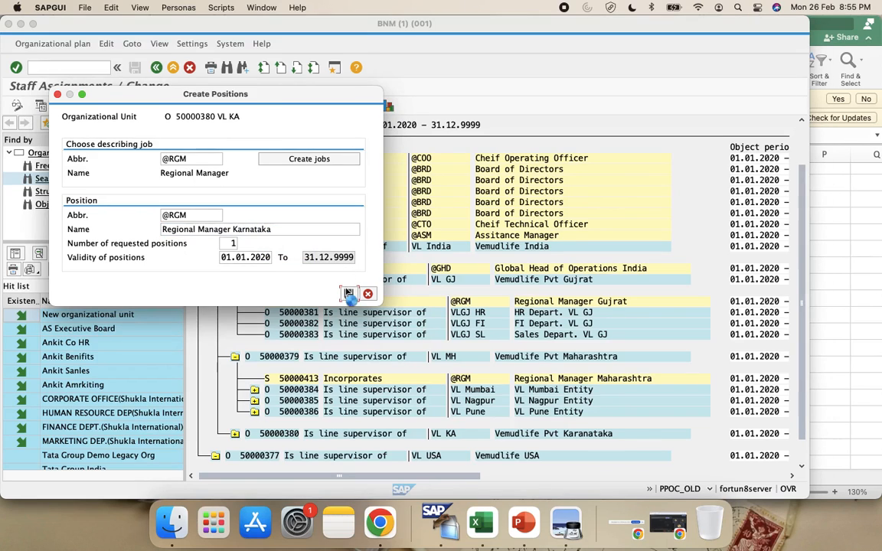
pyautogui.press('Return')
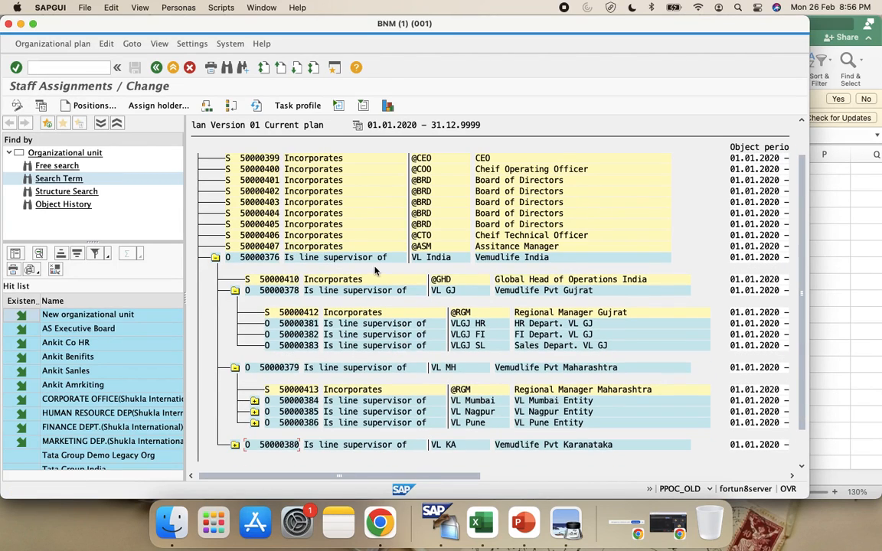
# Step: Review the positions and units in the Vemudlife structure, including VL India and the VL GJ departments
pyautogui.scroll(-3, 379, 276)
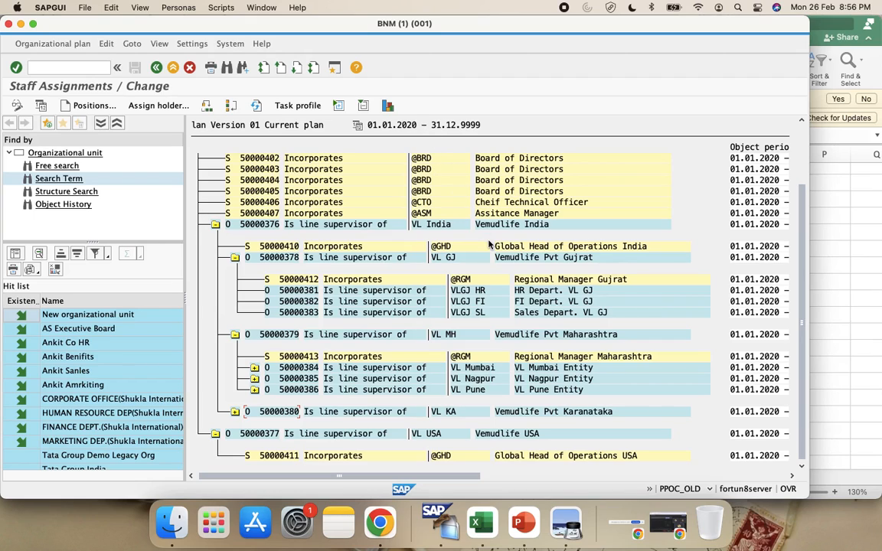
pyautogui.scroll(3, 482, 248)
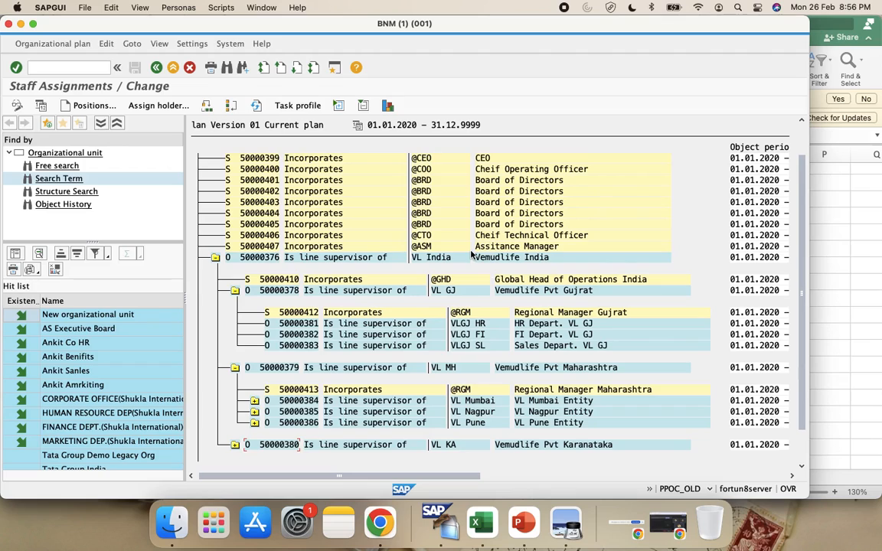
pyautogui.scroll(3, 478, 244)
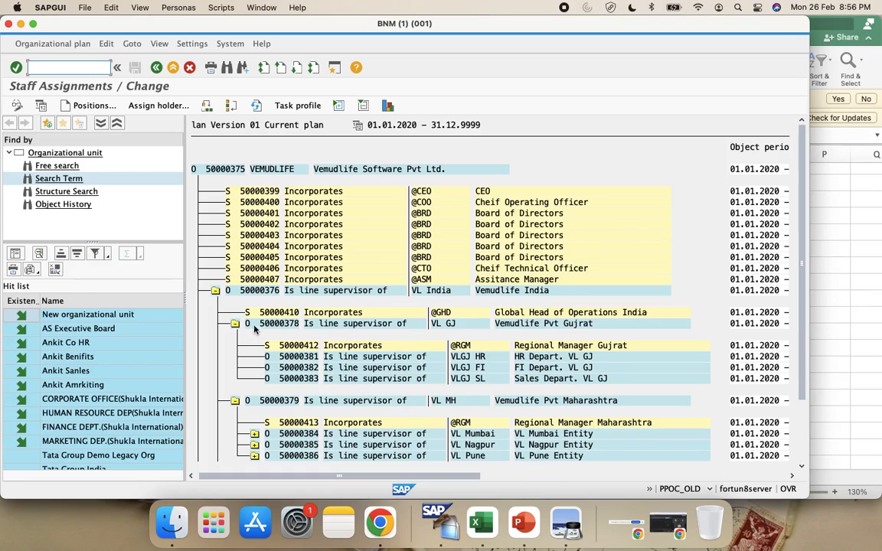
pyautogui.click(253, 292)
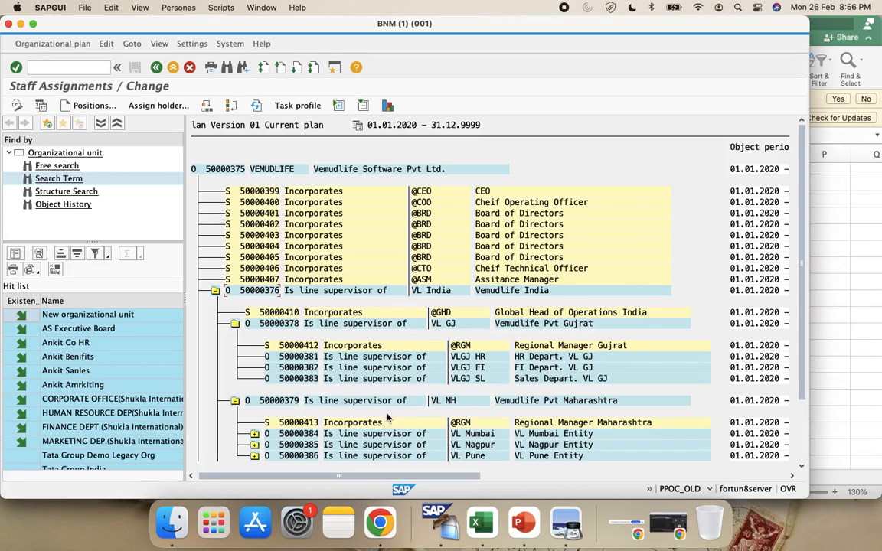
pyautogui.scroll(-2, 365, 383)
pyautogui.click(571, 334)
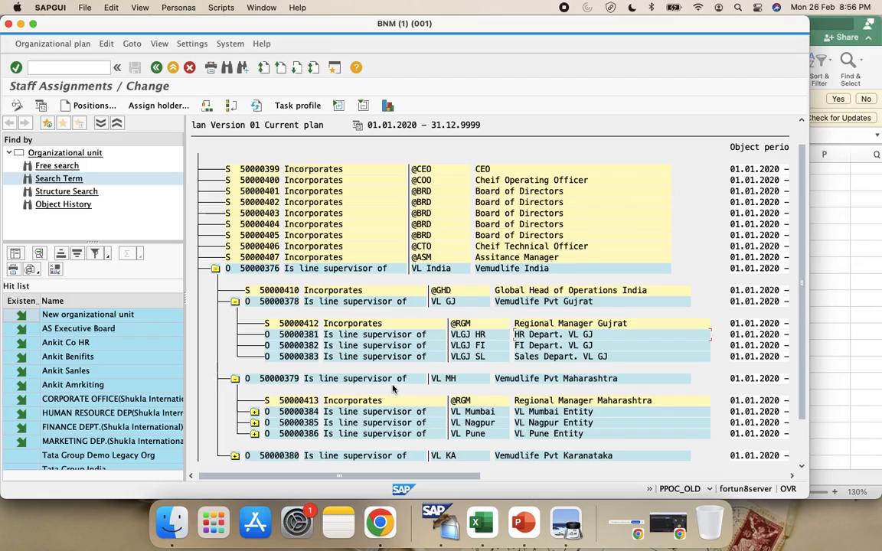
# Step: Switch to PowerPoint and read slide 3 on Simple Maint., Expert Mode and General Structure for creating an organization structure
pyautogui.click(822, 301)
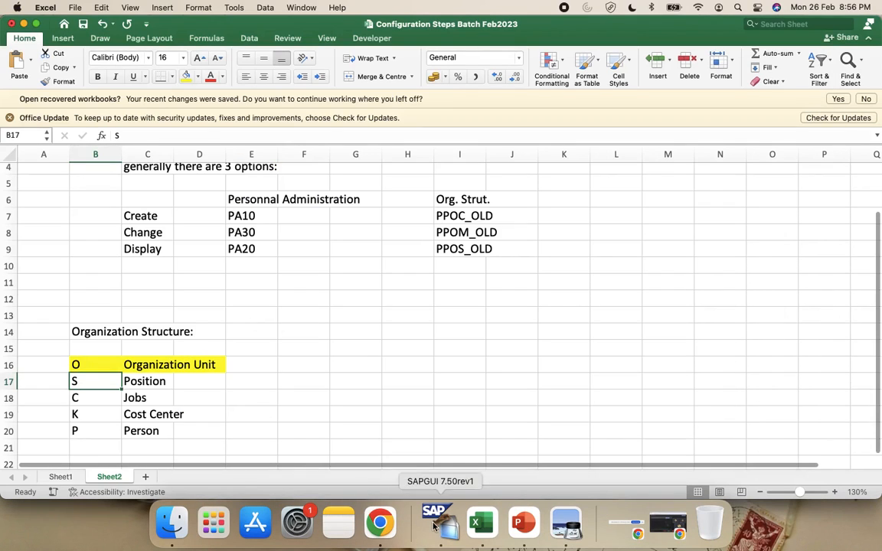
pyautogui.click(518, 523)
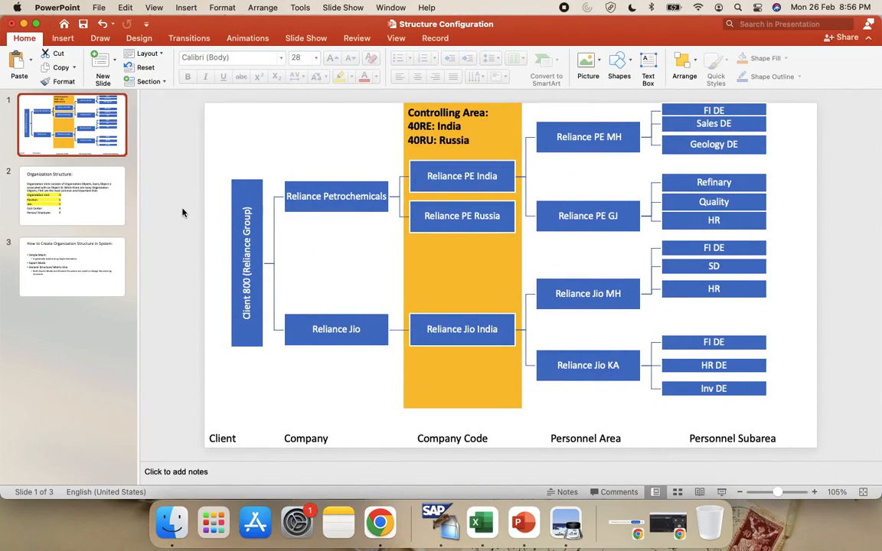
pyautogui.click(70, 242)
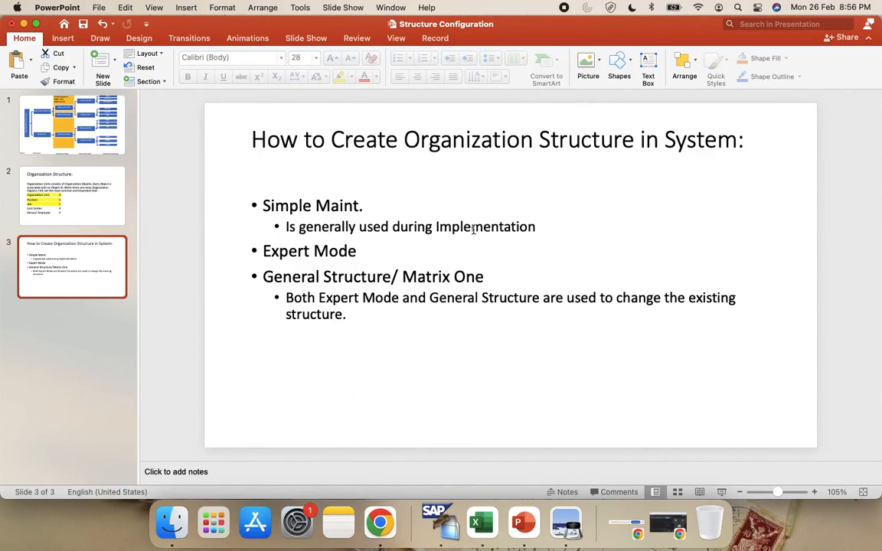
pyautogui.moveTo(539, 227); pyautogui.dragTo(247, 200)
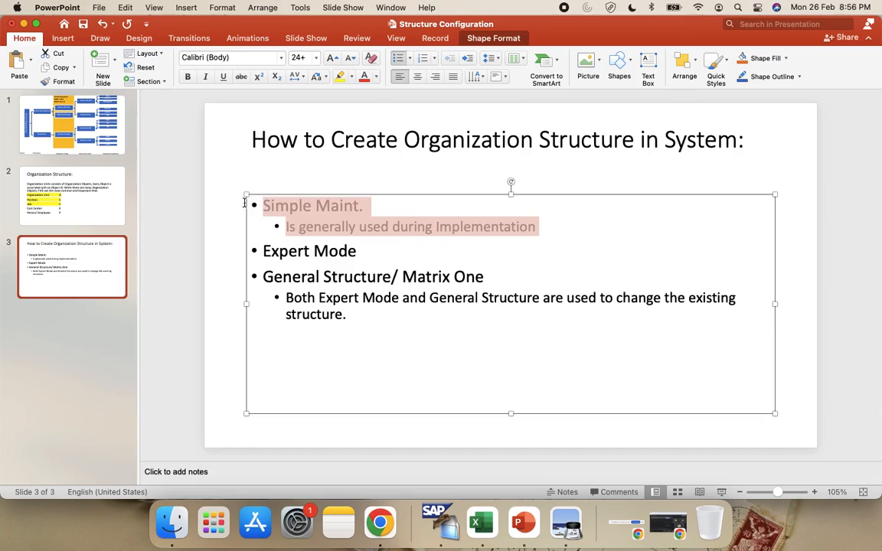
pyautogui.click(483, 228)
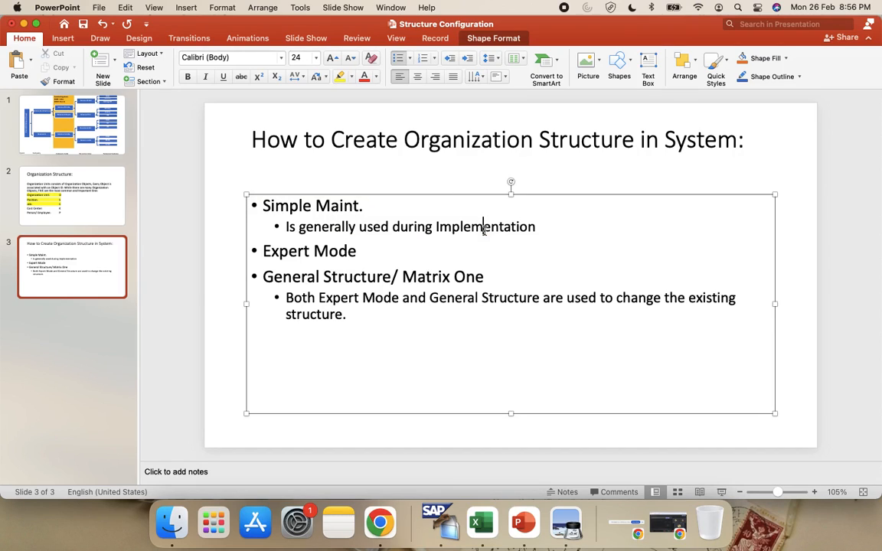
pyautogui.moveTo(364, 322); pyautogui.dragTo(256, 250)
pyautogui.click(412, 360)
# Step: Switch back to SAP and inspect the structure by collapsing and re-expanding the VL India and VL USA units
pyautogui.press('super+Tab')
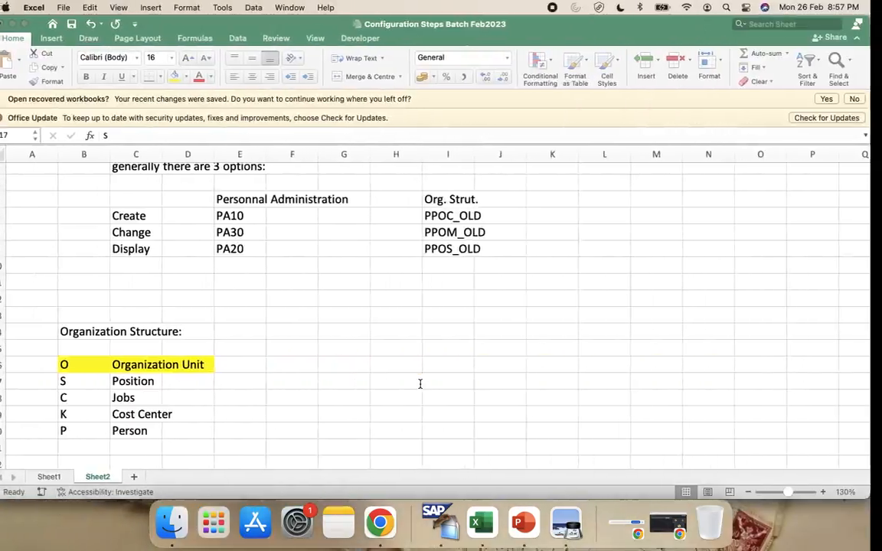
pyautogui.hotkey('ctrl', 'Left')
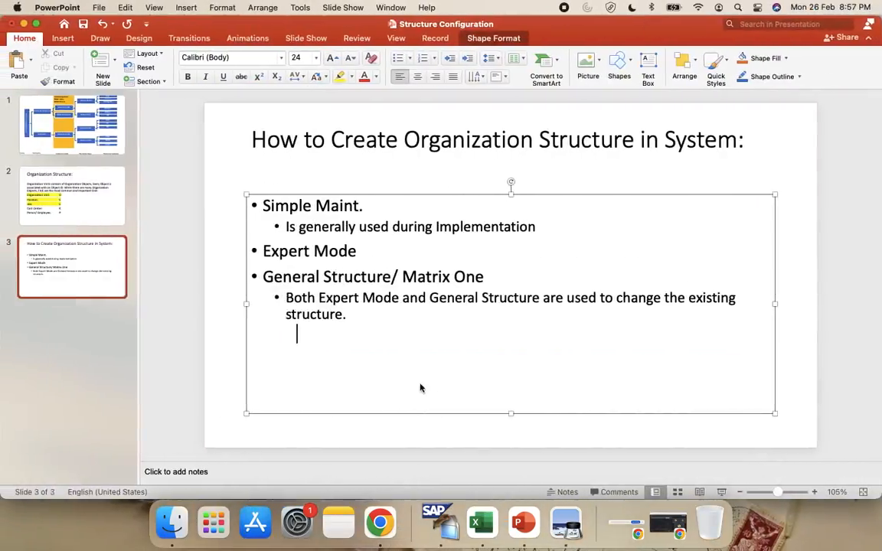
pyautogui.hotkey('ctrl', 'Up')
pyautogui.hotkey('ctrl', 'Right')
pyautogui.click(421, 388)
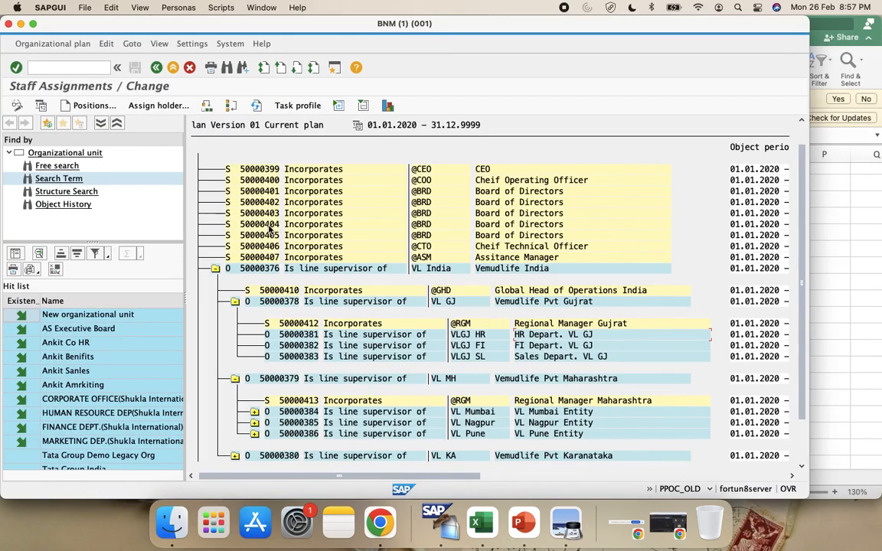
pyautogui.scroll(-2, 283, 283)
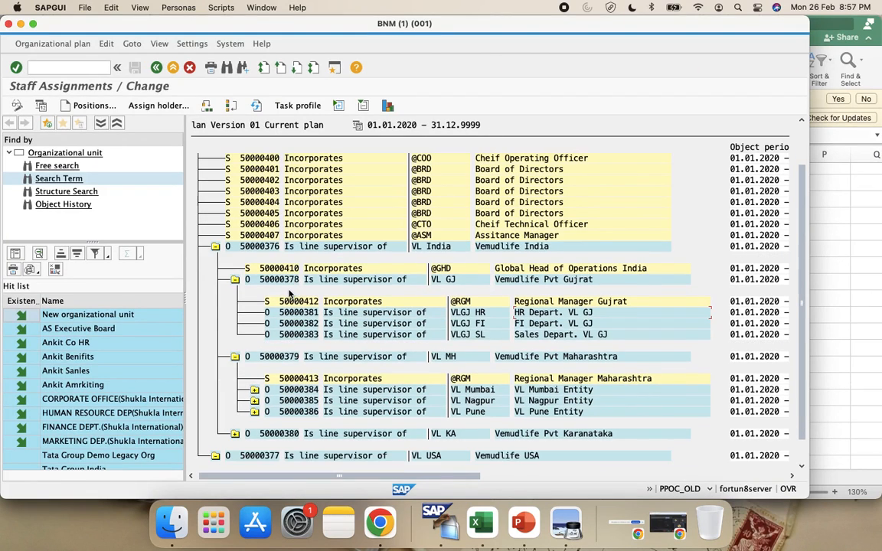
pyautogui.scroll(4, 290, 292)
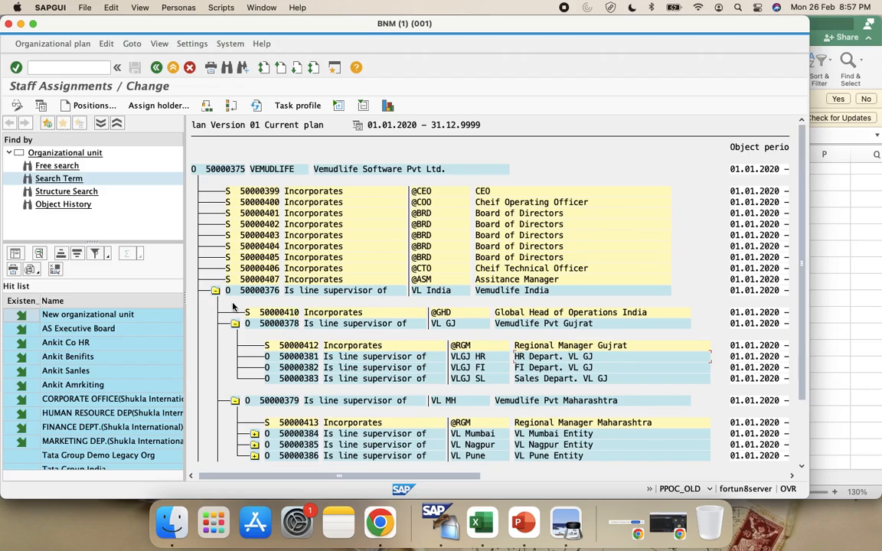
pyautogui.click(215, 291)
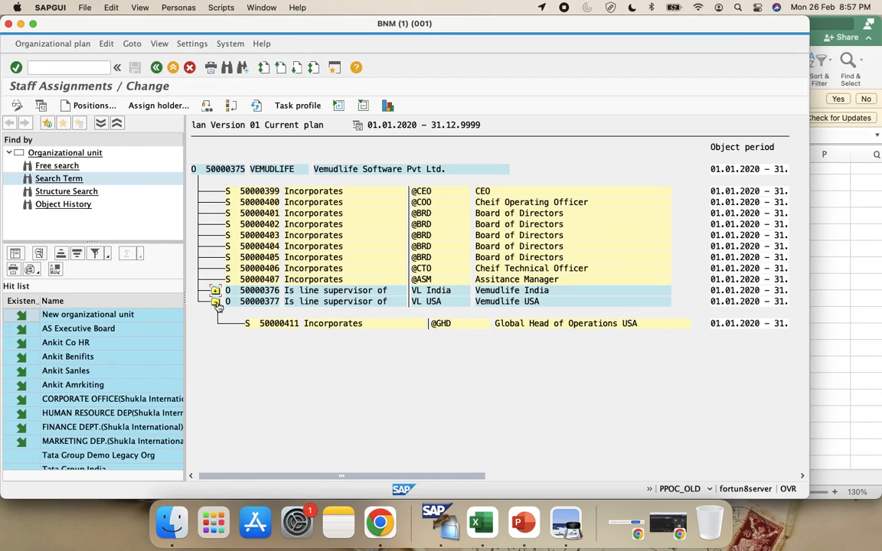
pyautogui.click(216, 302)
pyautogui.click(216, 302)
pyautogui.click(215, 291)
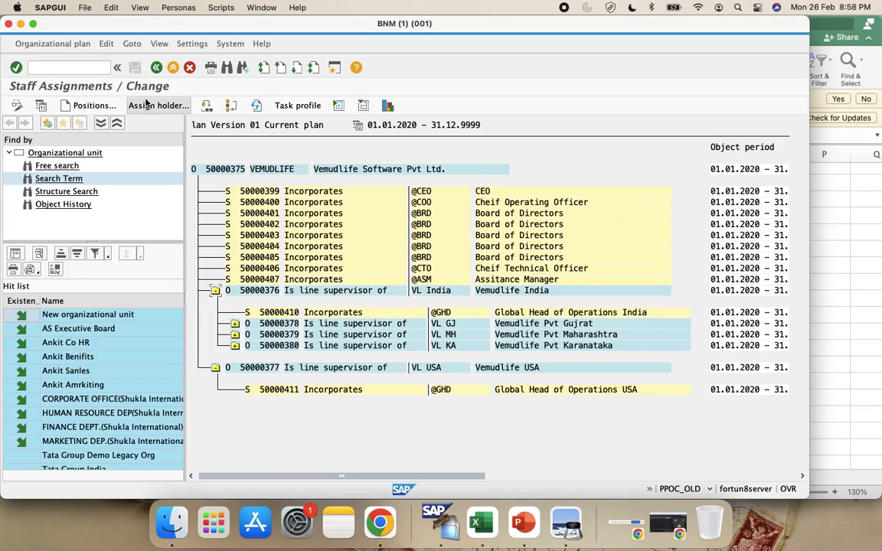
# Step: Leave Staff Assignments and return to the SAP Easy Access menu using the /n command
pyautogui.click(93, 70)
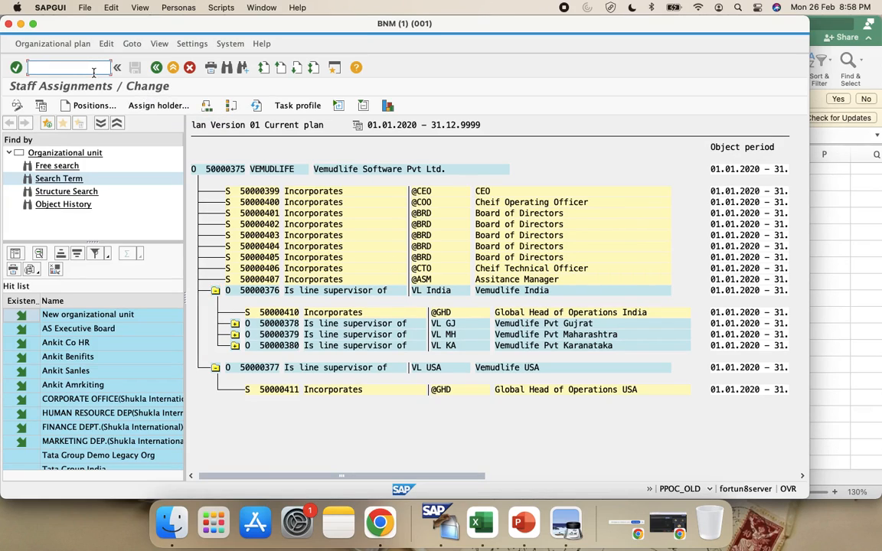
pyautogui.write('/n')
pyautogui.press('Return')
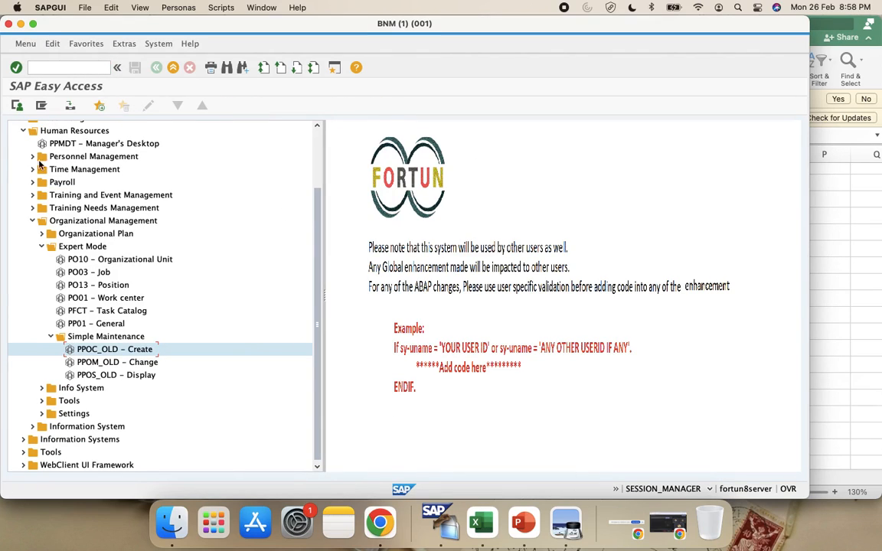
pyautogui.click(59, 66)
pyautogui.write('/nspro')
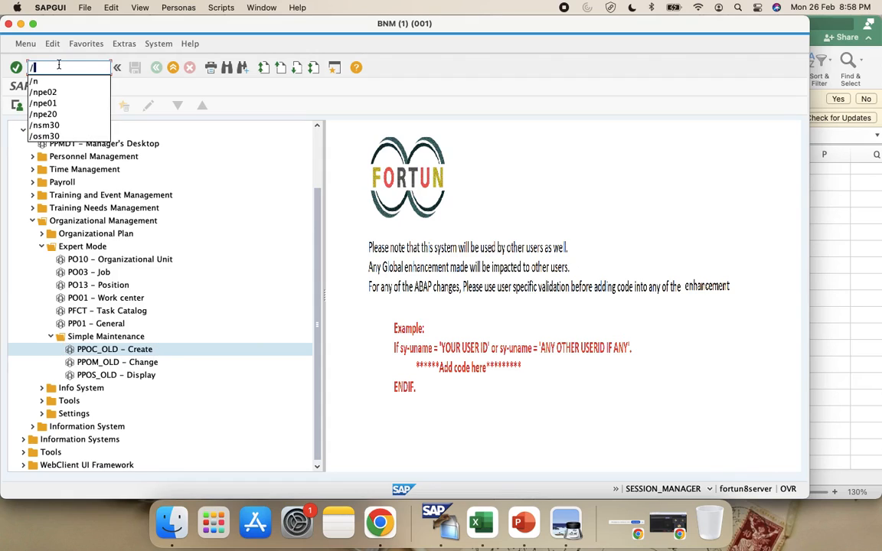
pyautogui.press('BackSpace')
pyautogui.press('BackSpace')
pyautogui.press('BackSpace')
pyautogui.press('BackSpace')
pyautogui.press('BackSpace')
pyautogui.press('BackSpace')
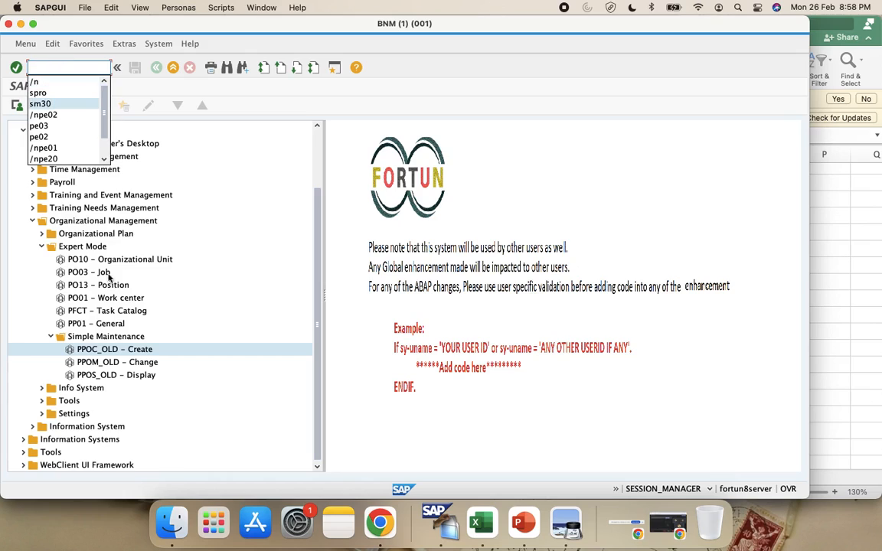
pyautogui.press('Down')
pyautogui.press('Down')
pyautogui.press('Down')
pyautogui.press('Down')
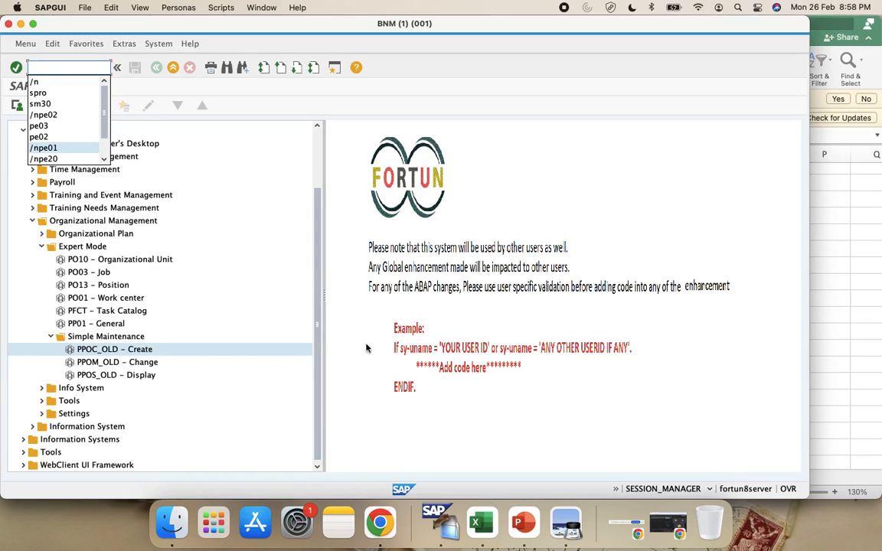
pyautogui.press('Escape')
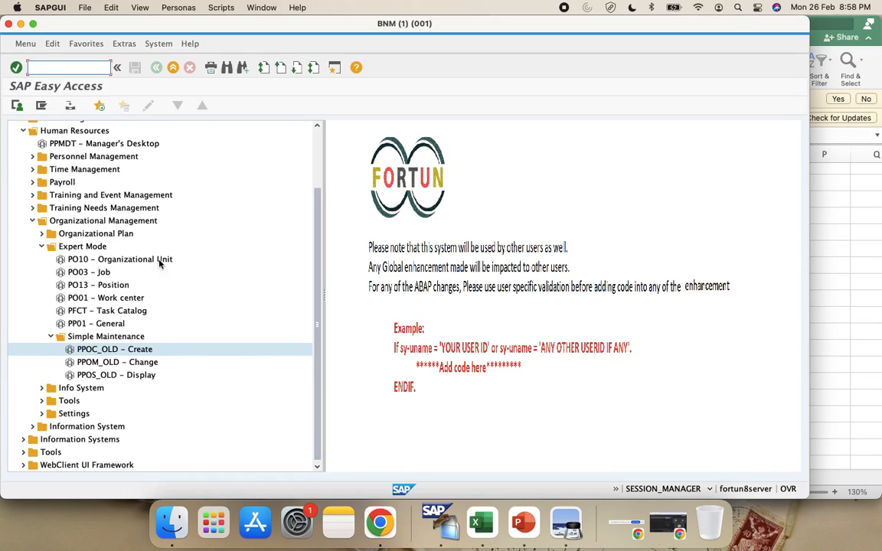
# Step: Start transaction PPOC_OLD from SAP Easy Access to reach the Create Organizational Unit screen
pyautogui.scroll(3, 183, 329)
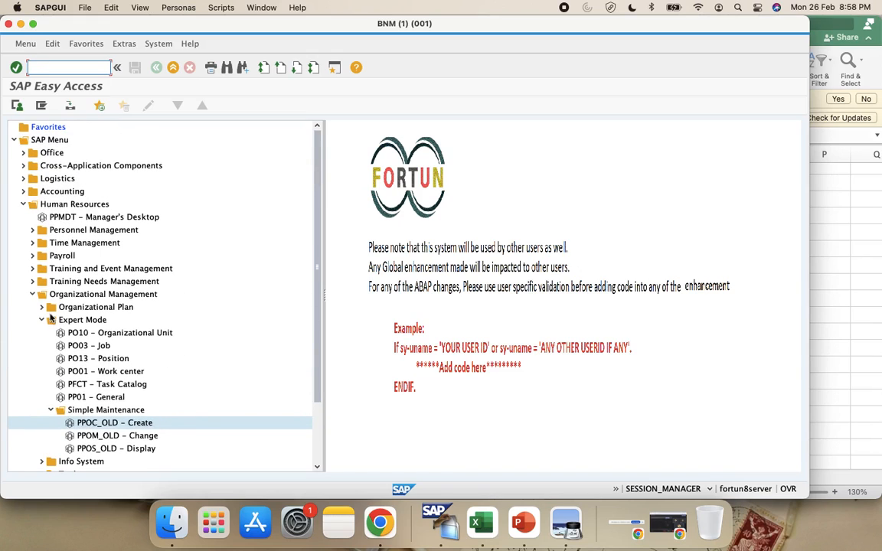
pyautogui.scroll(-3, 50, 306)
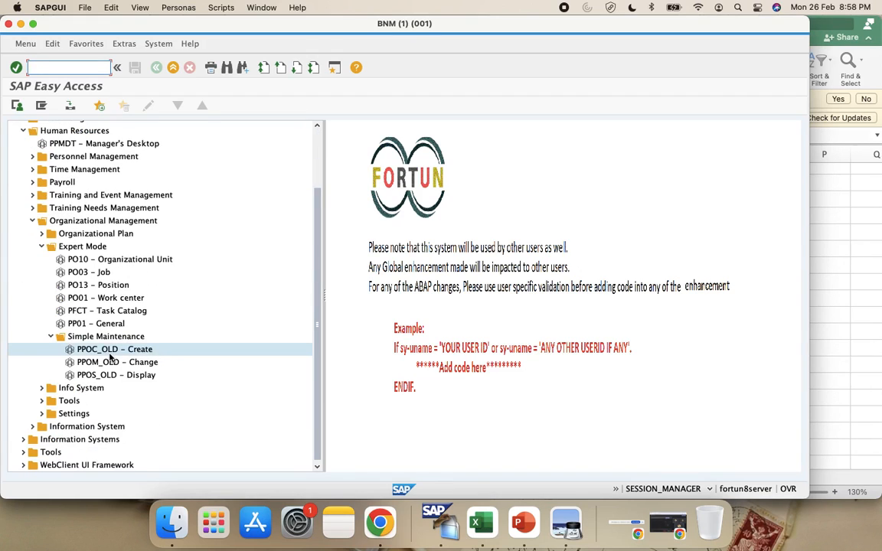
pyautogui.click(67, 72)
pyautogui.write('PPOC_OLD')
pyautogui.press('Return')
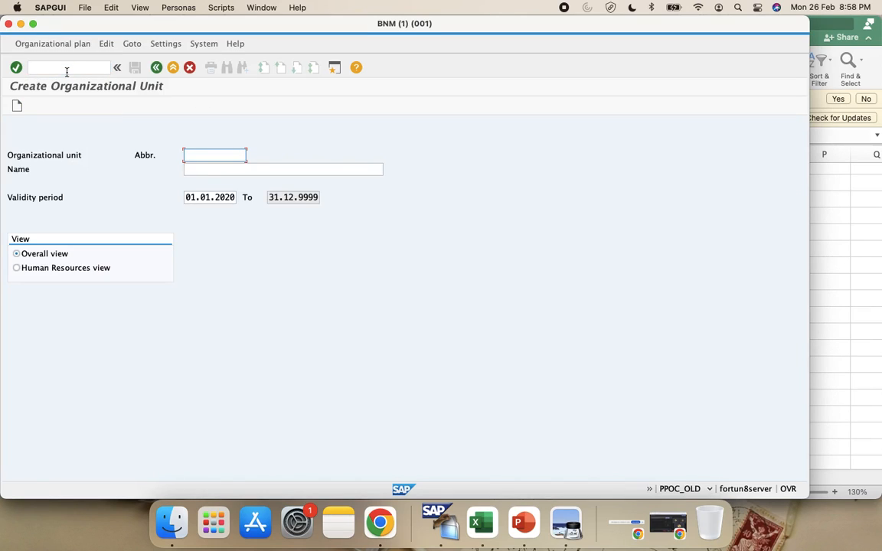